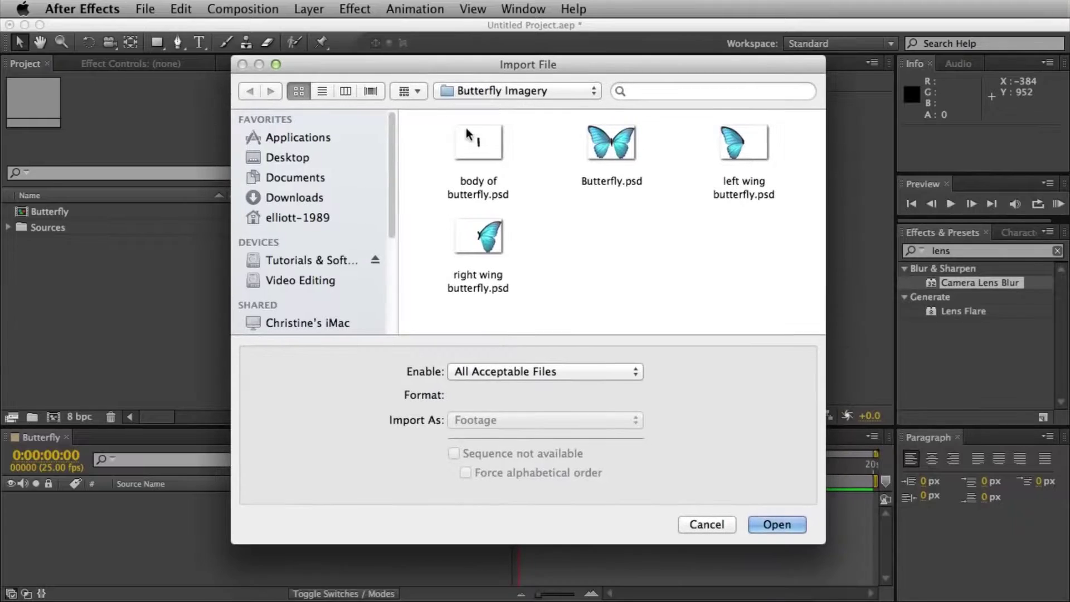
# Import body of butterfly.psd, left wing butterfly.psd and right wing butterfly.psd as footage
pyautogui.click(484, 143)
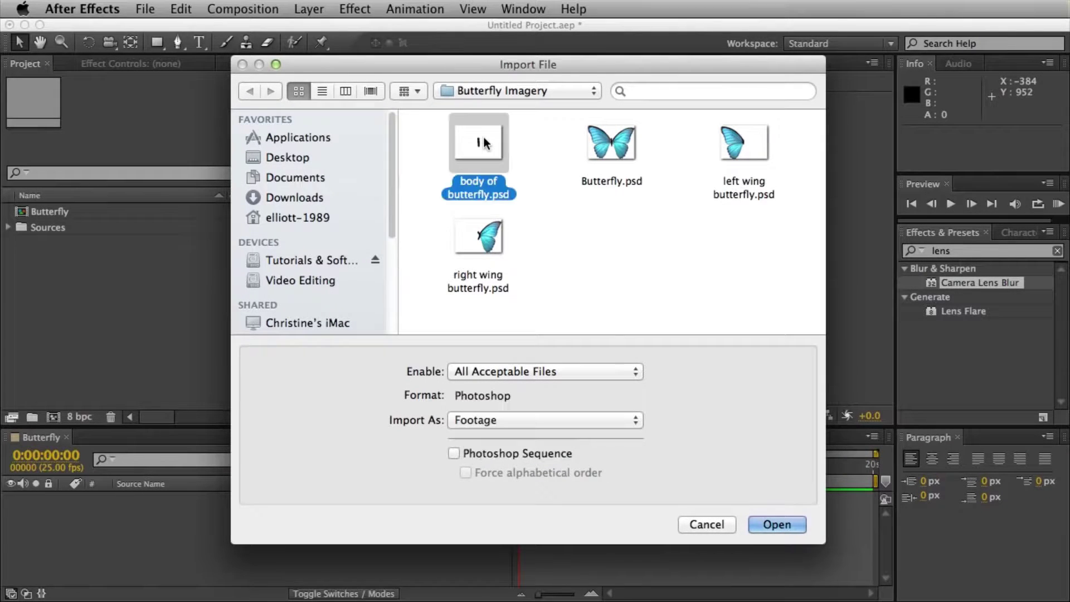
pyautogui.keyDown('super'); pyautogui.click(741, 140); pyautogui.keyUp('super')
pyautogui.keyDown('super'); pyautogui.click(487, 248); pyautogui.keyUp('super')
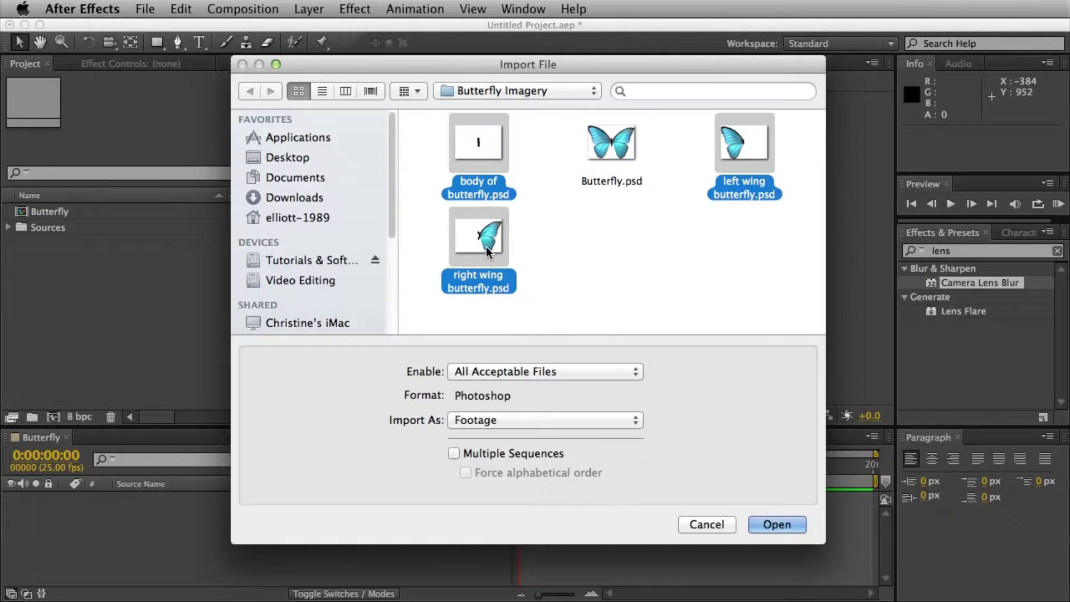
pyautogui.press('Return')
# Add the three imported butterfly images to the Butterfly composition and make all three layers 3D
pyautogui.moveTo(100, 259); pyautogui.dragTo(136, 504)
pyautogui.click(9, 227)
pyautogui.click(384, 498)
pyautogui.click(383, 512)
pyautogui.click(385, 527)
pyautogui.click(328, 561)
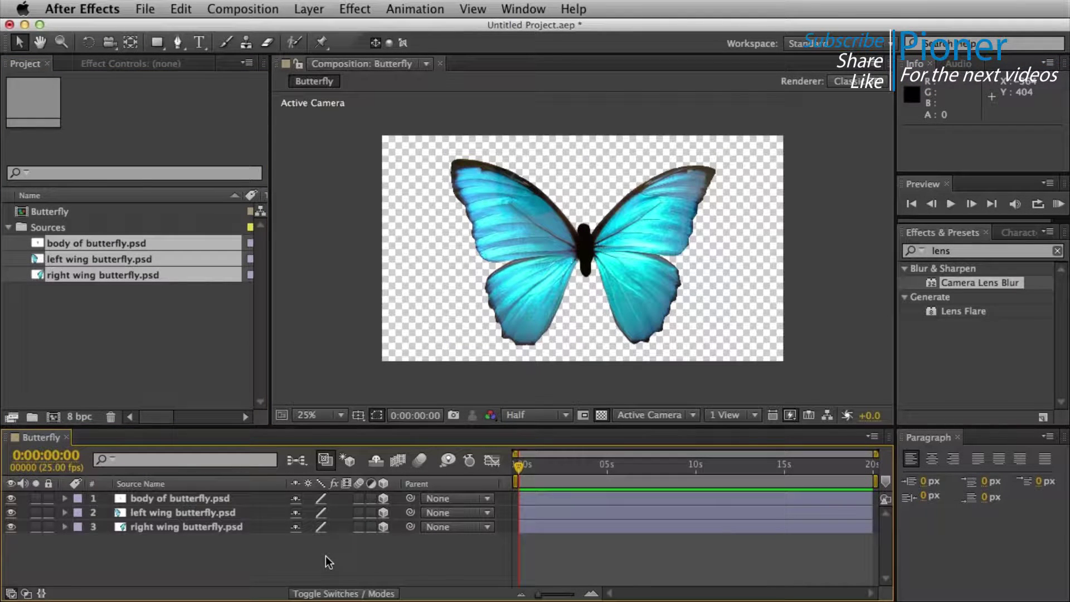
# Create a null object in the Butterfly composition and turn off its visibility
pyautogui.click(309, 9)
pyautogui.moveTo(368, 35)
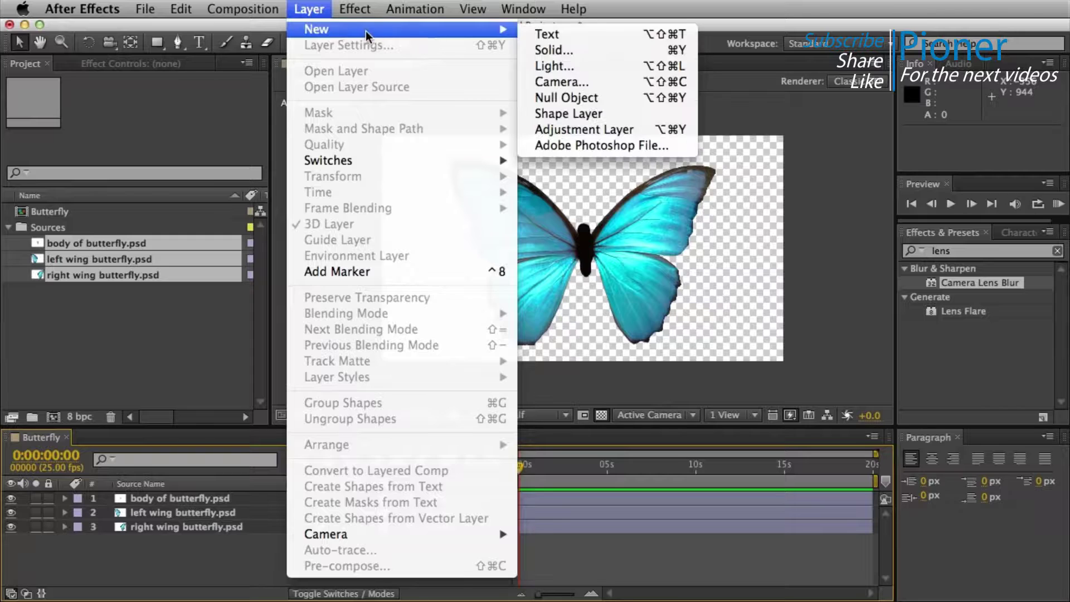
pyautogui.click(603, 97)
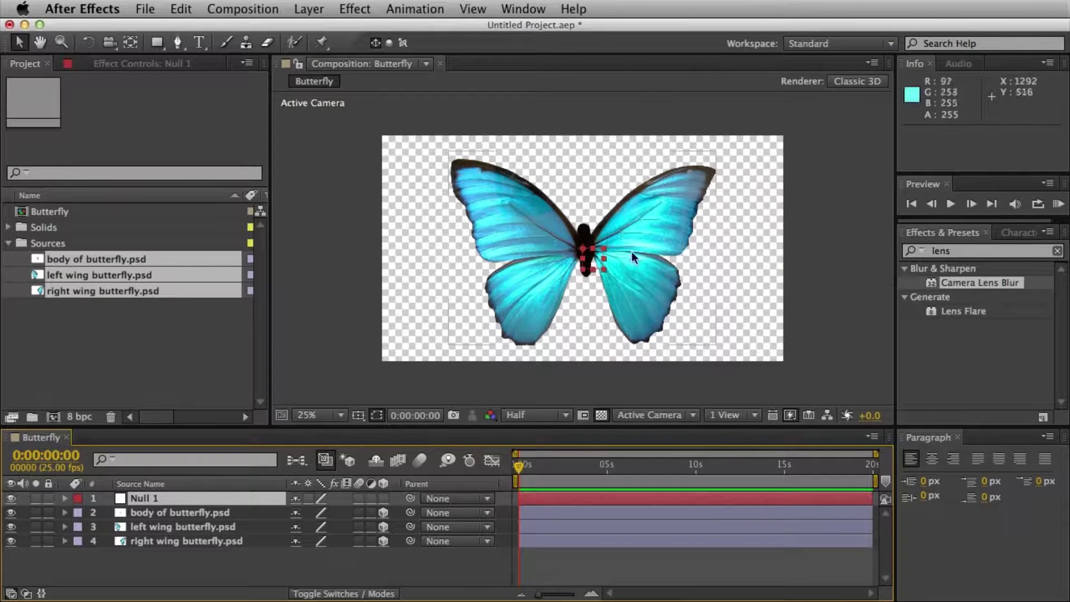
pyautogui.click(9, 498)
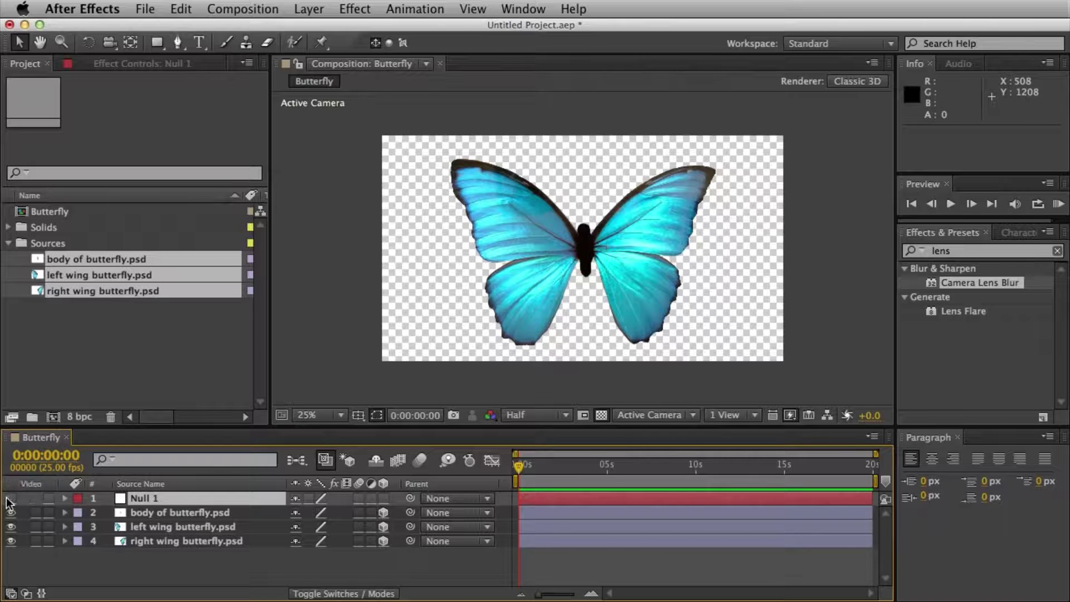
# Rename the null layer as Animation
pyautogui.press('Return')
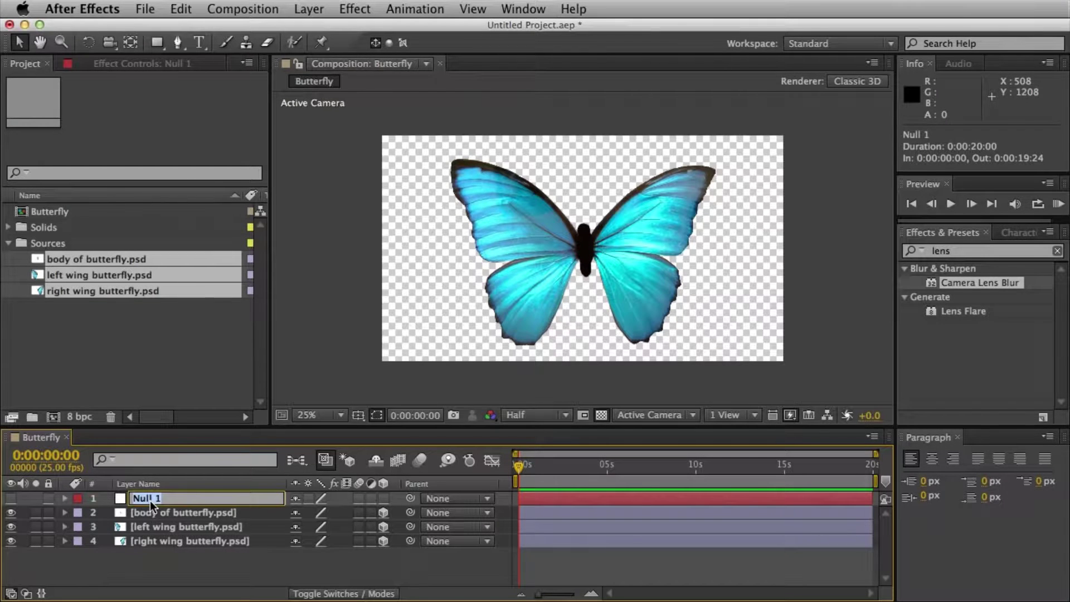
pyautogui.write('Anikm')
pyautogui.write('tion')
pyautogui.press('Return')
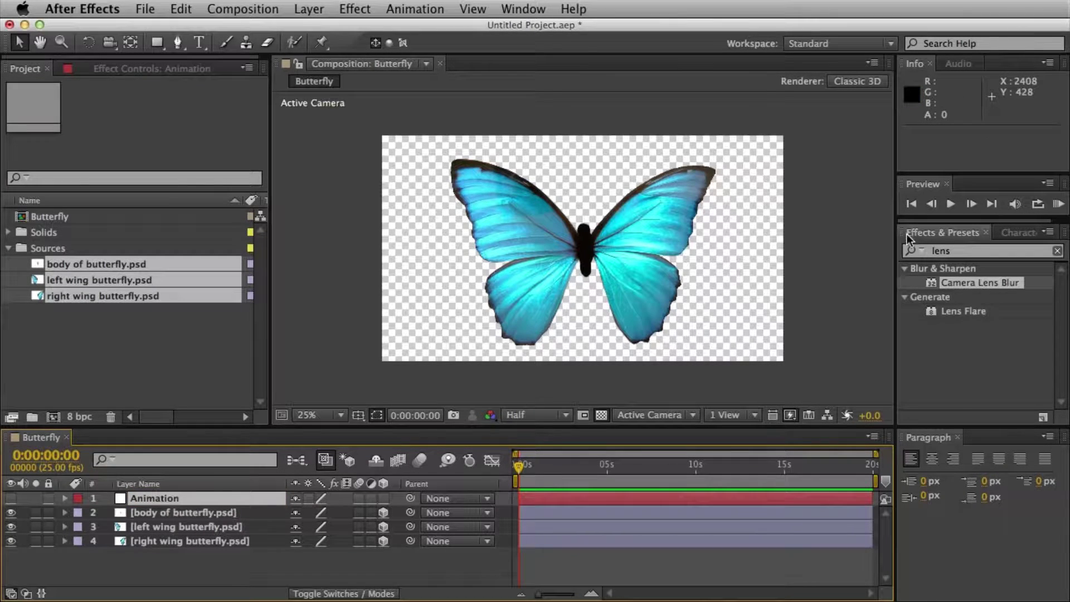
# Find the Slider Control effect, apply it to the Animation layer and duplicate it there
pyautogui.click(961, 252)
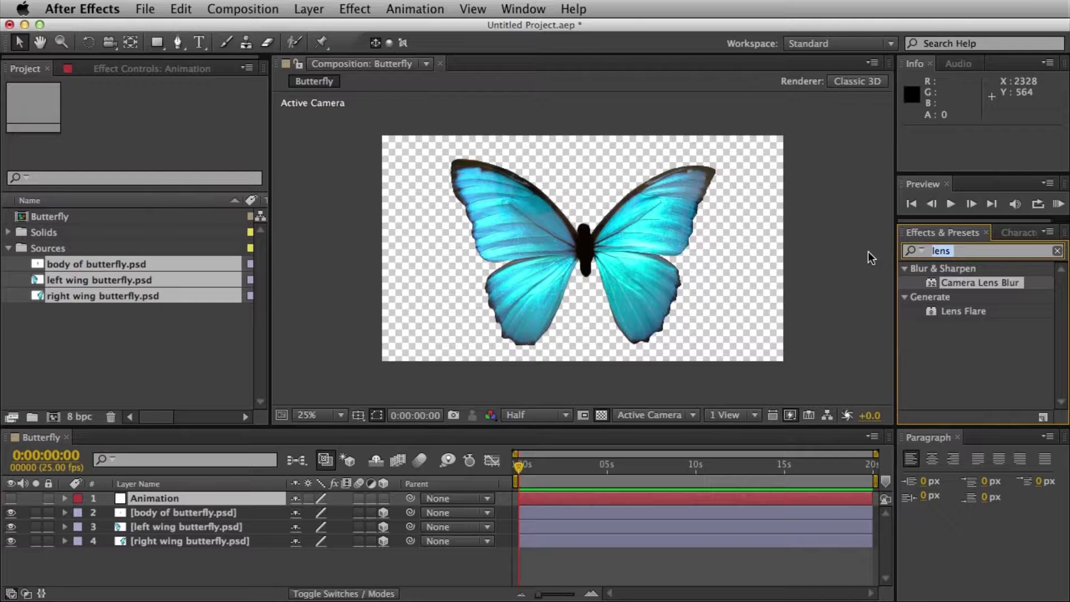
pyautogui.write('slider')
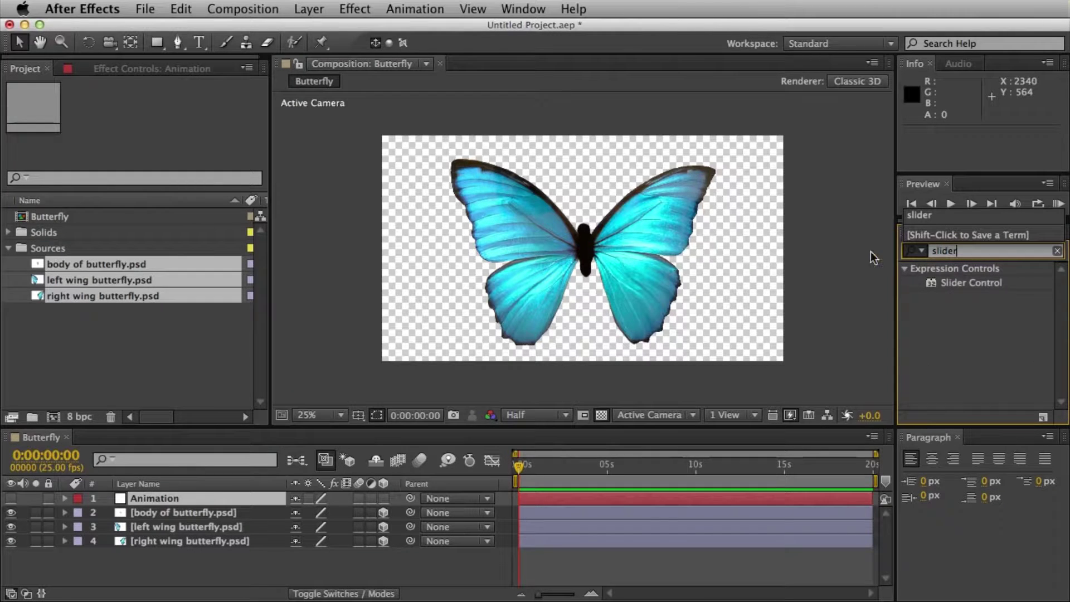
pyautogui.moveTo(967, 285); pyautogui.dragTo(172, 496)
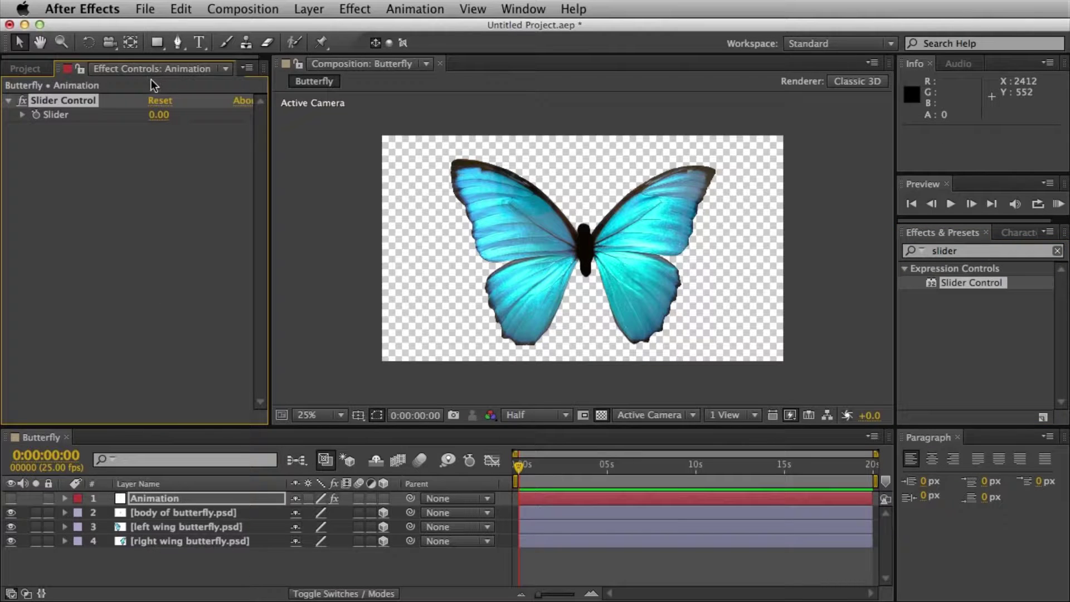
pyautogui.press('super+d')
# Rename the Animation layer's first slider control as Flap and the second as Speed
pyautogui.click(74, 100)
pyautogui.press('Return')
pyautogui.write('Fla')
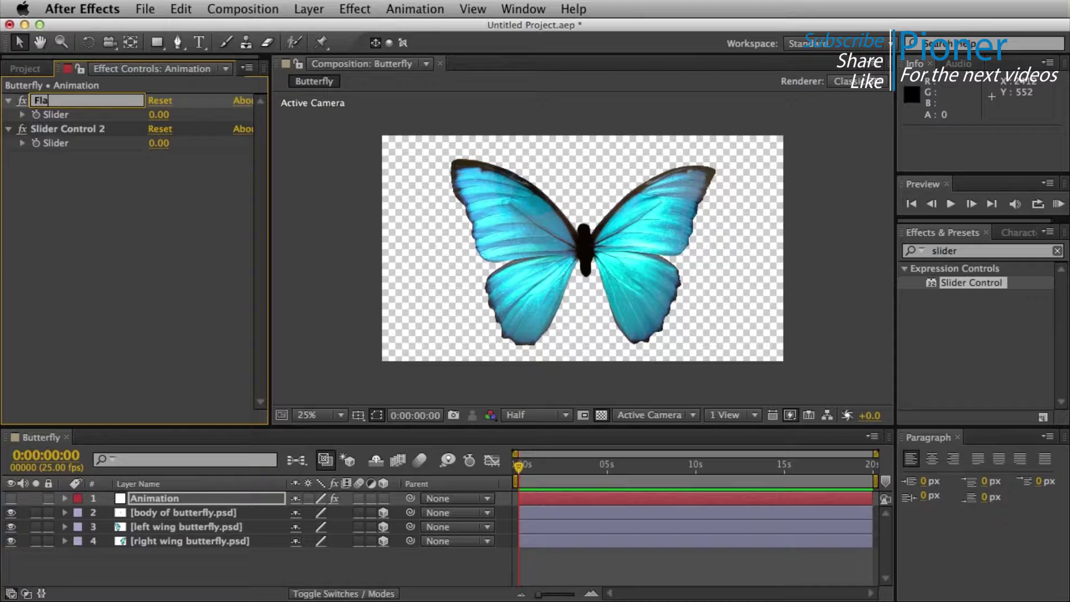
pyautogui.write('p')
pyautogui.click(84, 125)
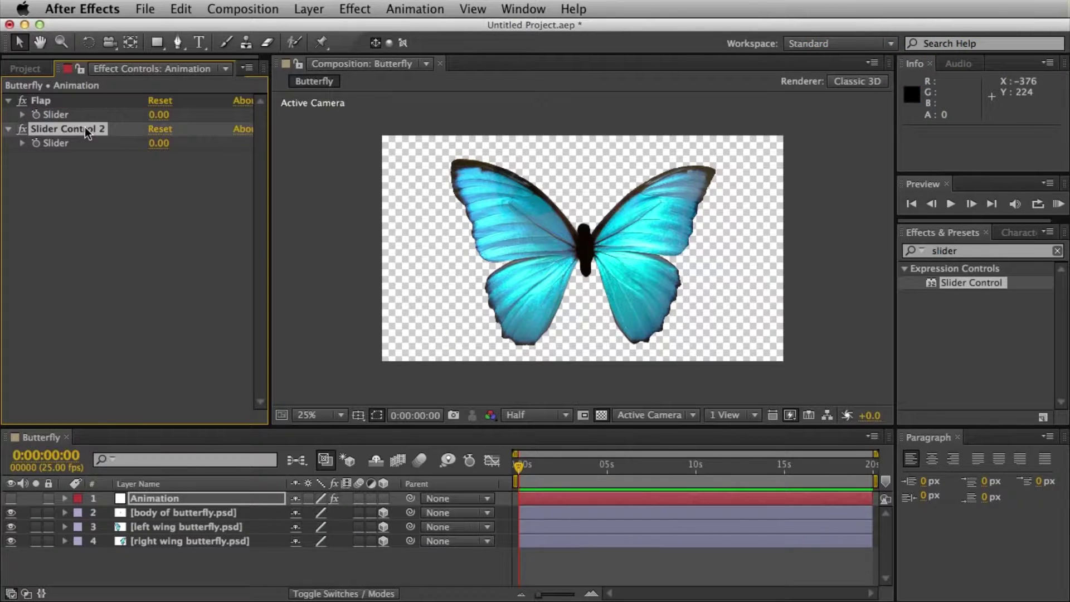
pyautogui.press('Return')
pyautogui.write('Speed')
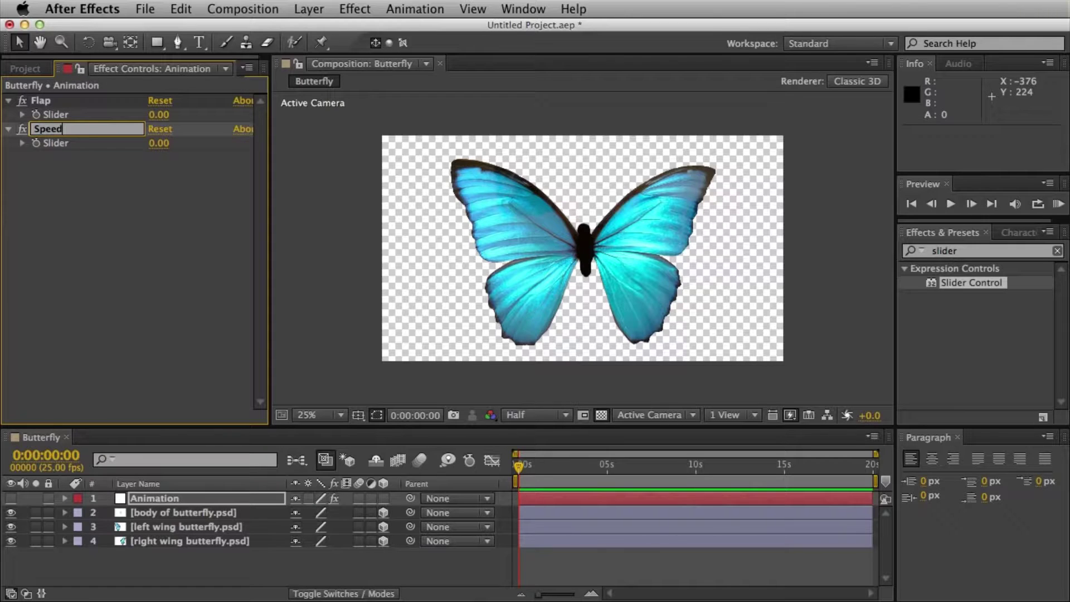
pyautogui.click(68, 188)
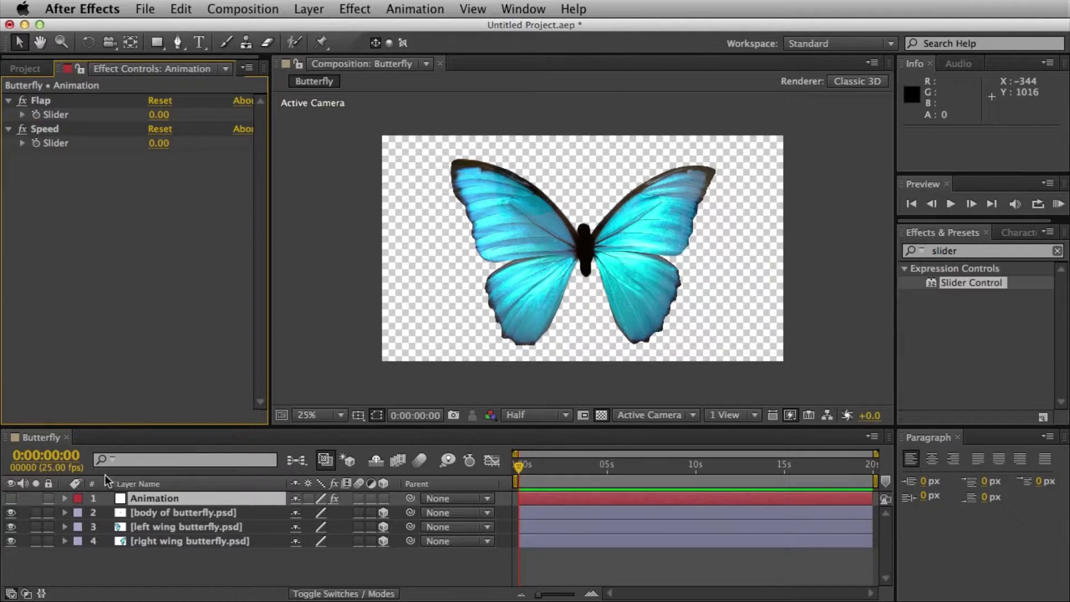
# Expand the Animation layer's effects in the timeline to reveal the Flap slider property
pyautogui.click(65, 498)
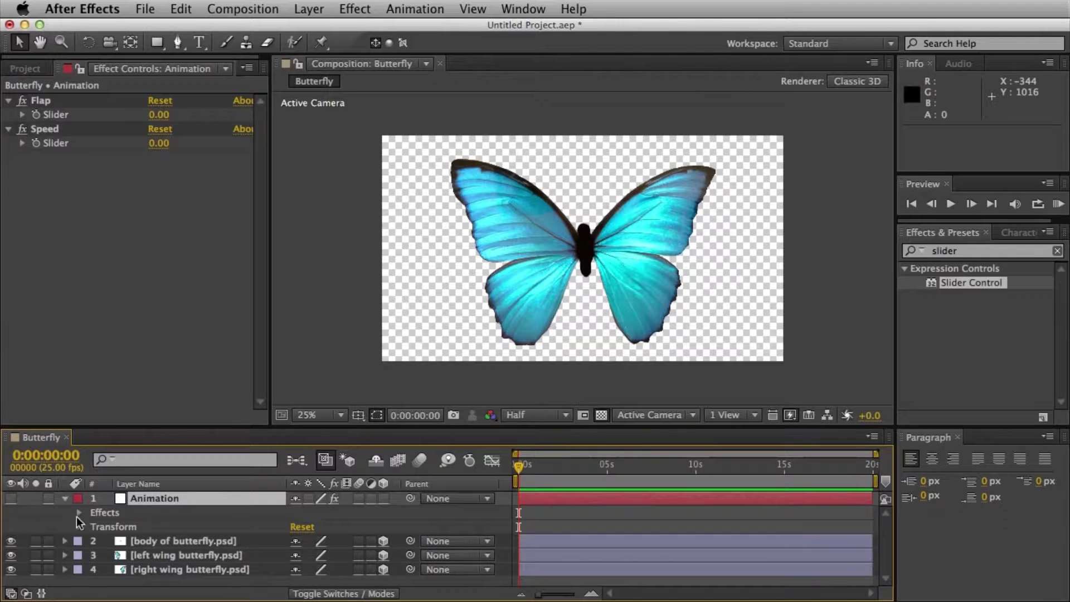
pyautogui.click(79, 513)
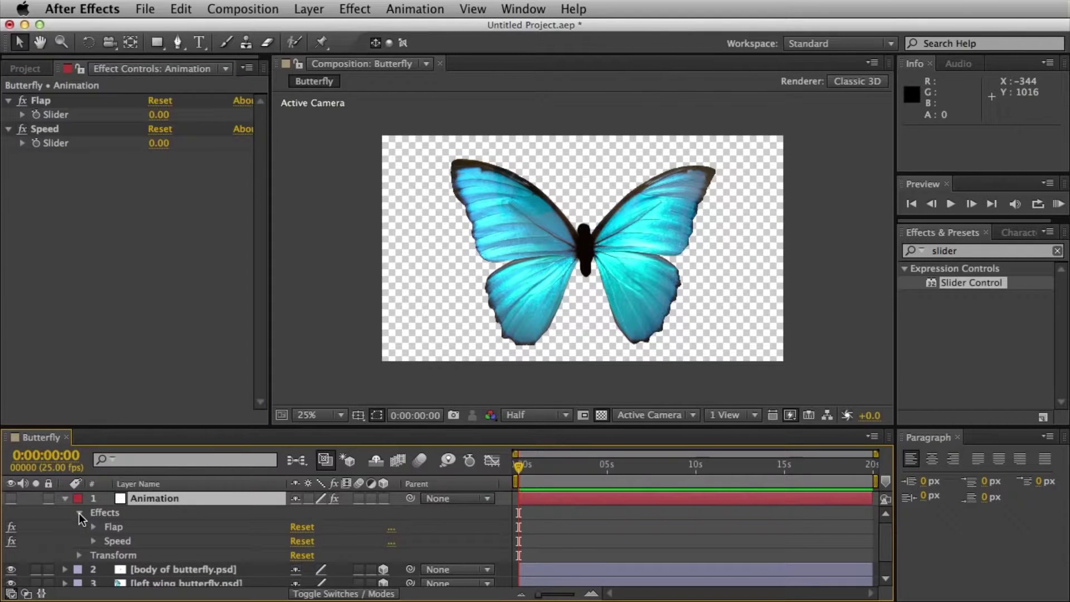
pyautogui.click(93, 526)
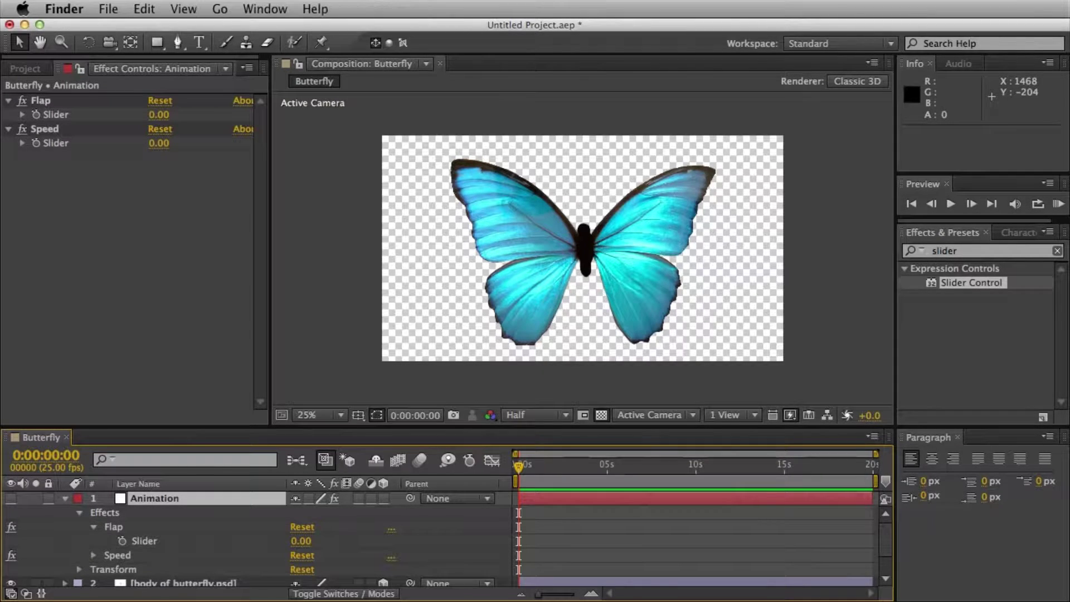
# Switch to the Expression document in TextEdit and copy the expression Math.sin(time * effect("Speed")("Slider")) * 45
pyautogui.press('super+Tab')
pyautogui.moveTo(887, 32); pyautogui.dragTo(921, 23)
pyautogui.click(816, 108)
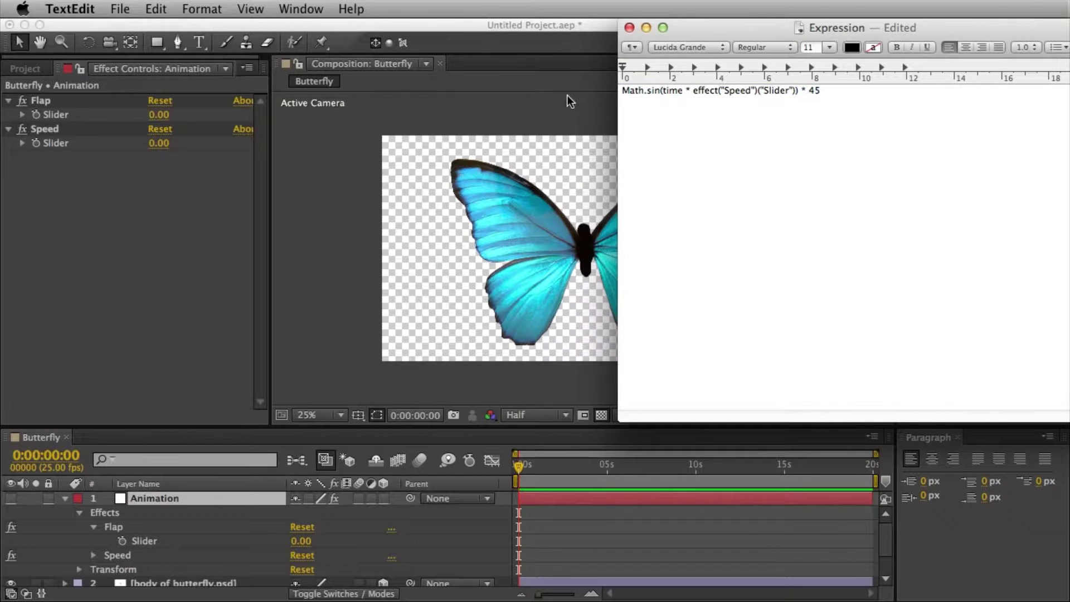
pyautogui.press('super+a')
pyautogui.press('super+c')
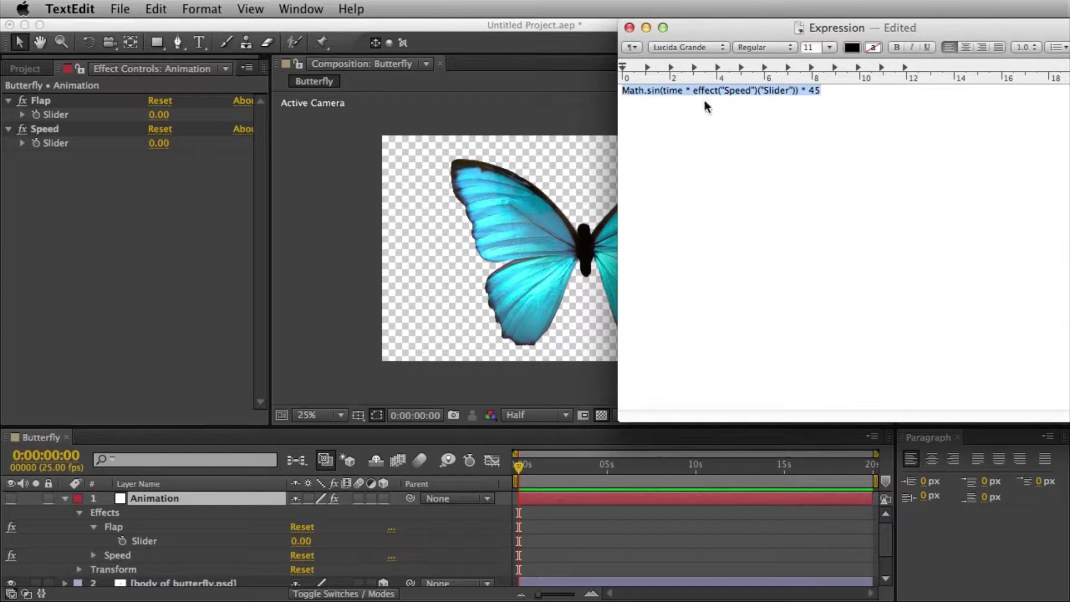
# Back in After Effects, add the copied expression Math.sin(time * effect("Speed")("Slider")) * 45 to the Animation layer's Flap slider
pyautogui.click(147, 499)
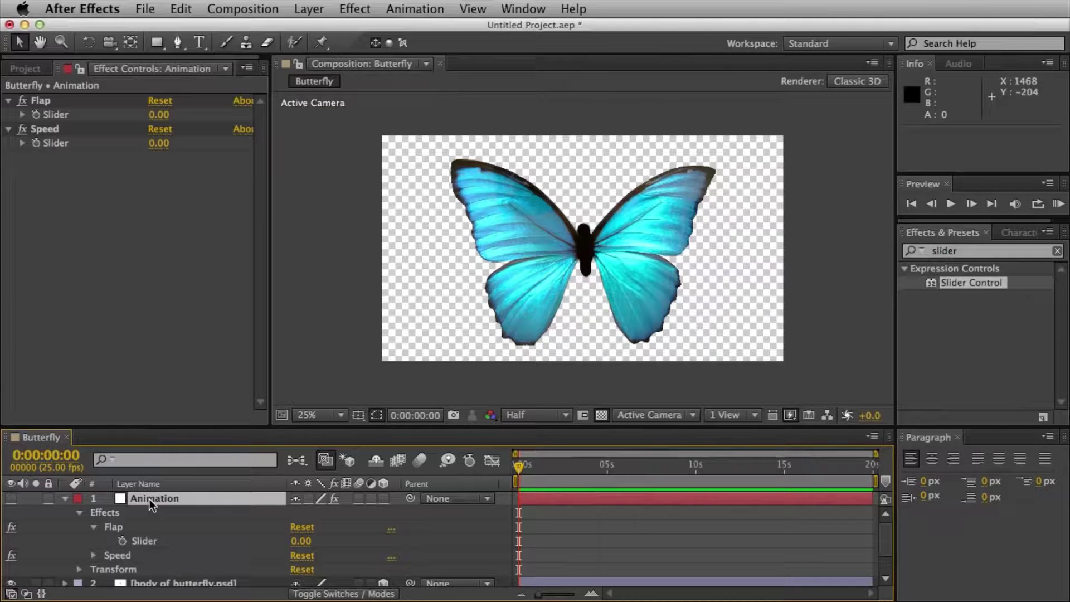
pyautogui.keyDown('alt'); pyautogui.click(123, 541); pyautogui.keyUp('alt')
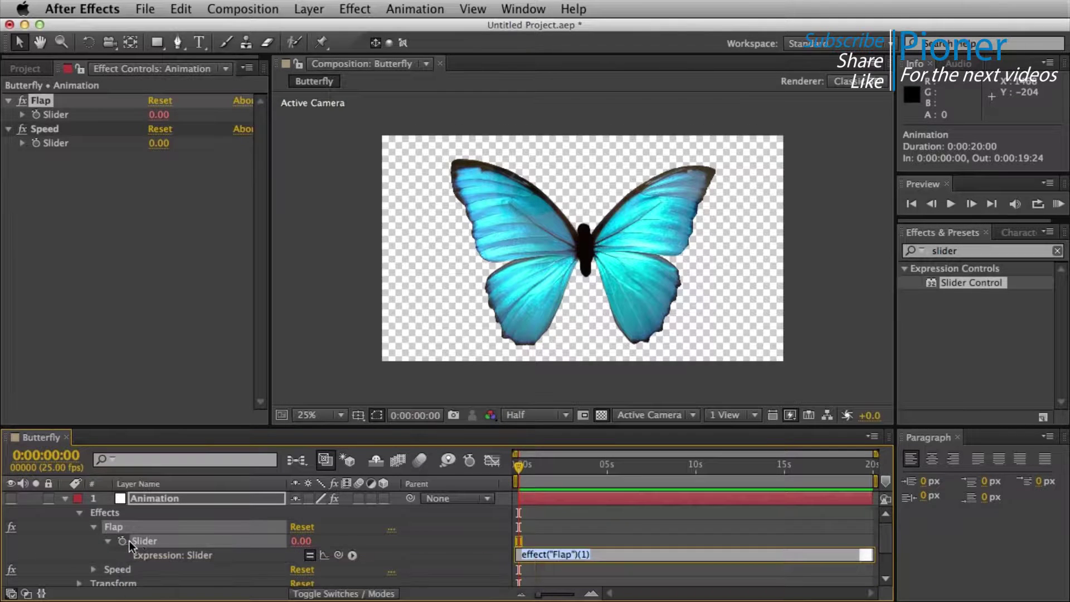
pyautogui.press('super+v')
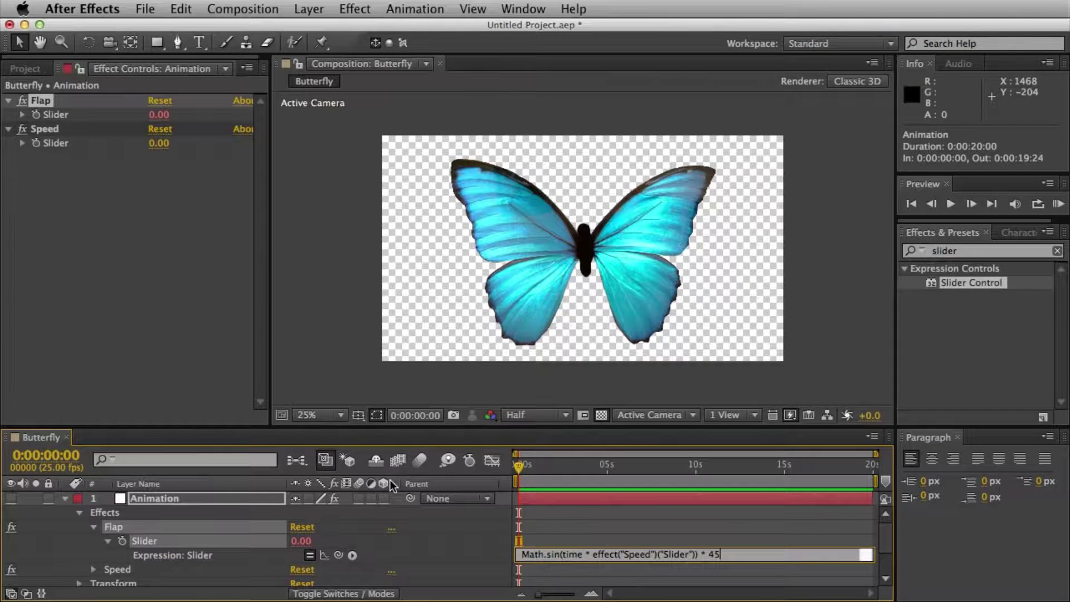
pyautogui.click(273, 520)
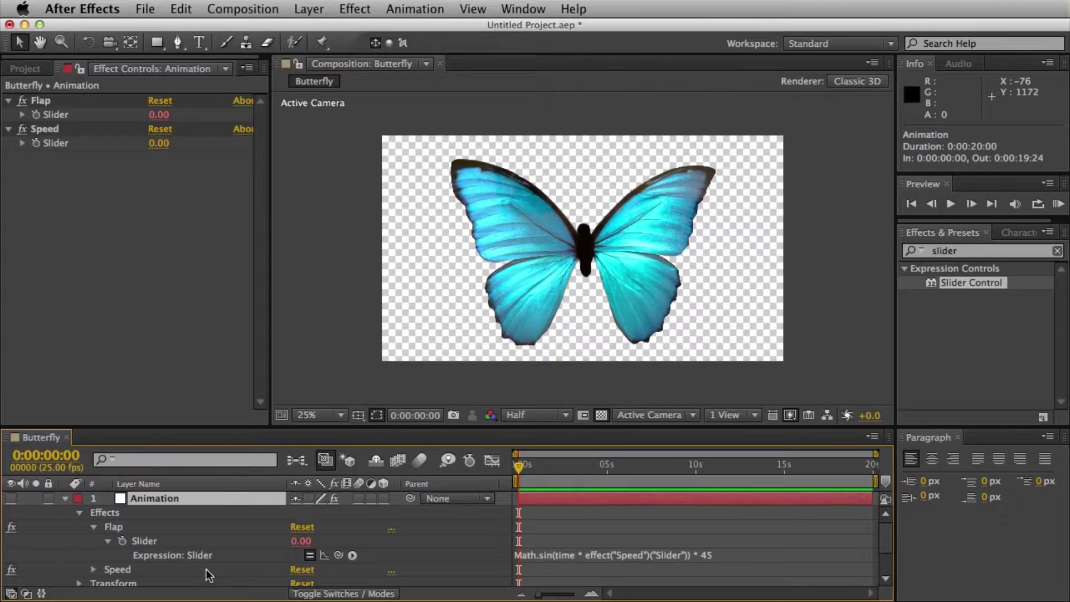
# Link the left wing layer's Y Rotation to the Animation layer's Flap slider with an expression
pyautogui.scroll(-3, 202, 540)
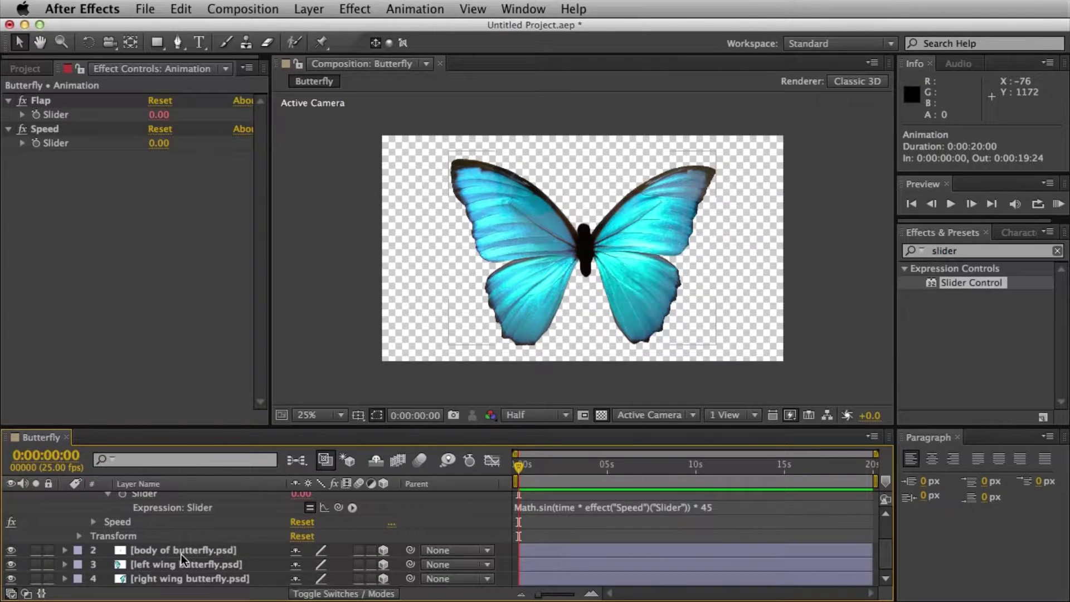
pyautogui.click(179, 552)
pyautogui.click(171, 565)
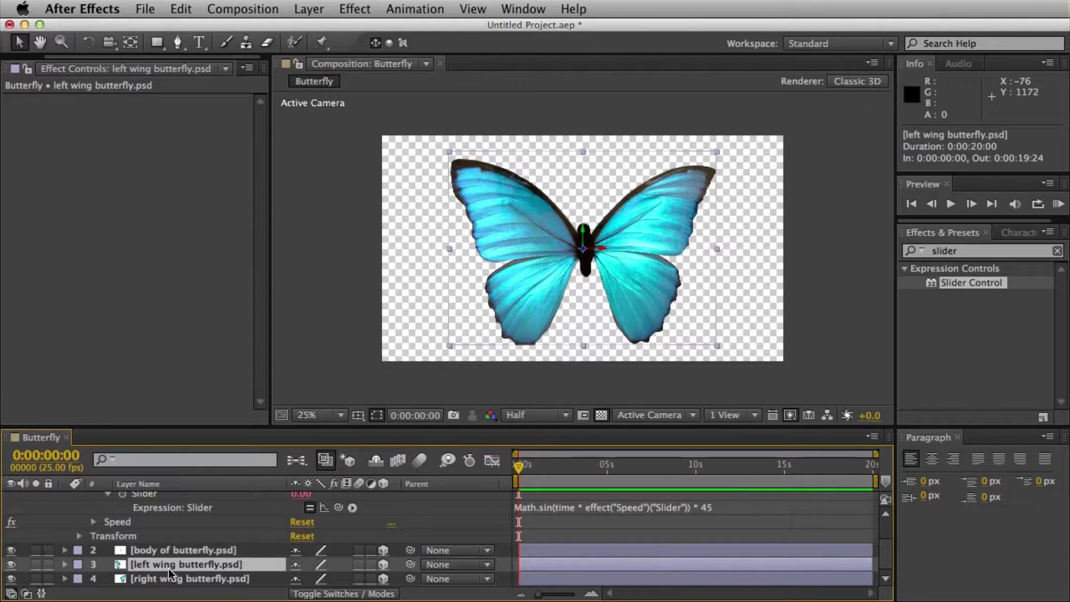
pyautogui.press('r')
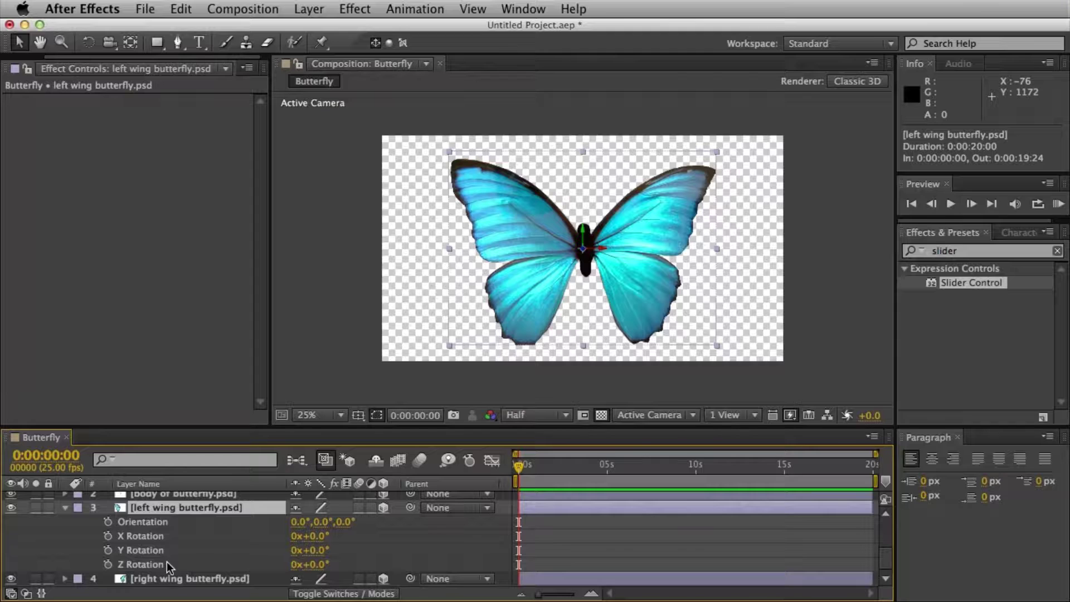
pyautogui.keyDown('alt'); pyautogui.click(108, 550); pyautogui.keyUp('alt')
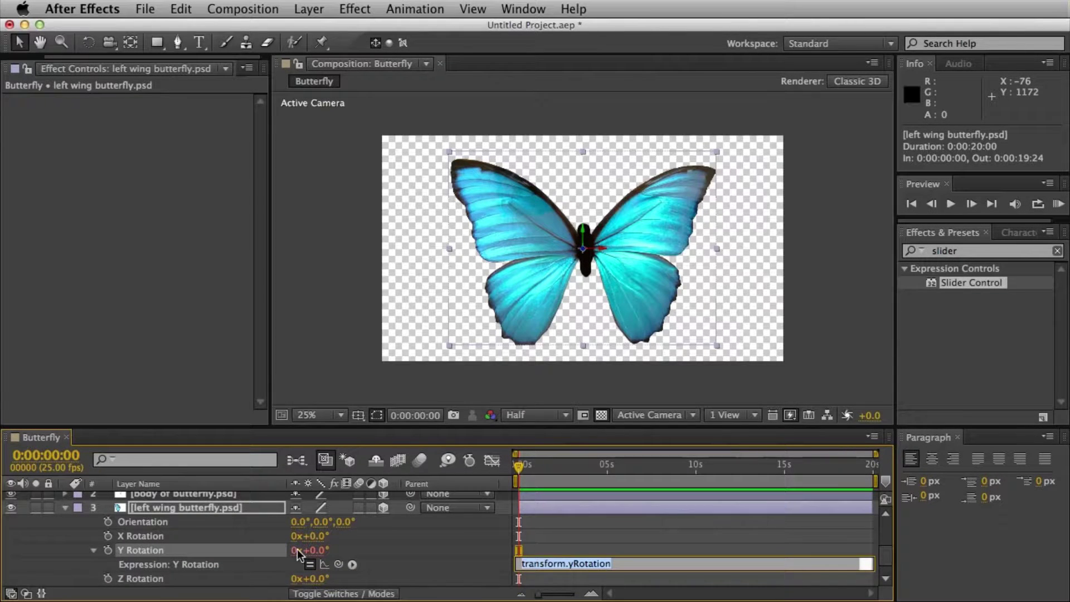
pyautogui.moveTo(339, 565); pyautogui.dragTo(150, 540)
# Give the right wing layer's Y Rotation the expression thisComp.layer("Animation").effect("Flap")("Slider")
pyautogui.scroll(-2, 189, 552)
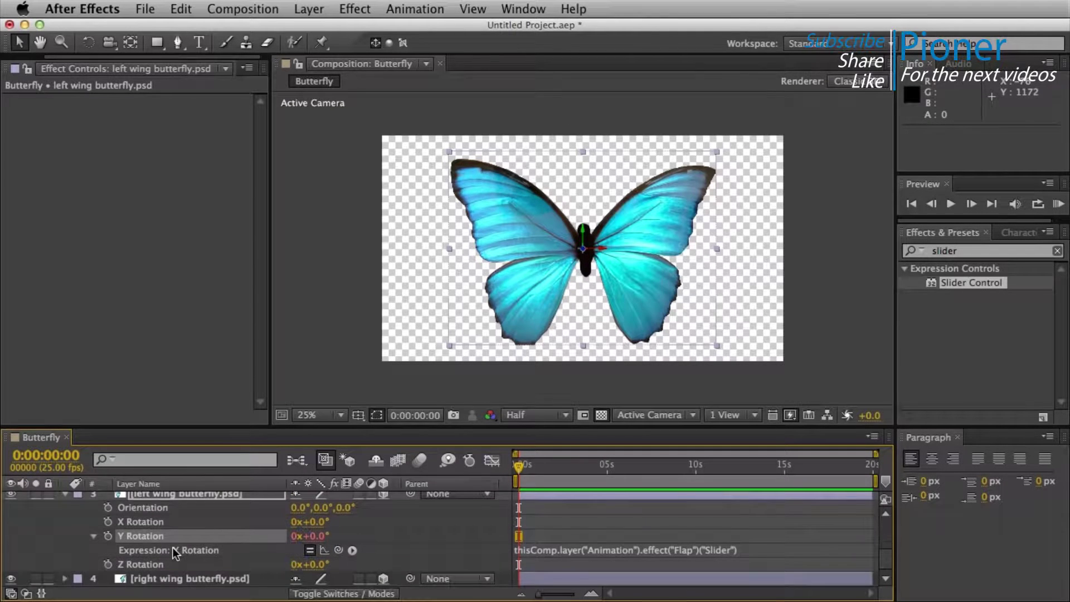
pyautogui.click(65, 579)
pyautogui.scroll(-2, 249, 546)
pyautogui.click(121, 550)
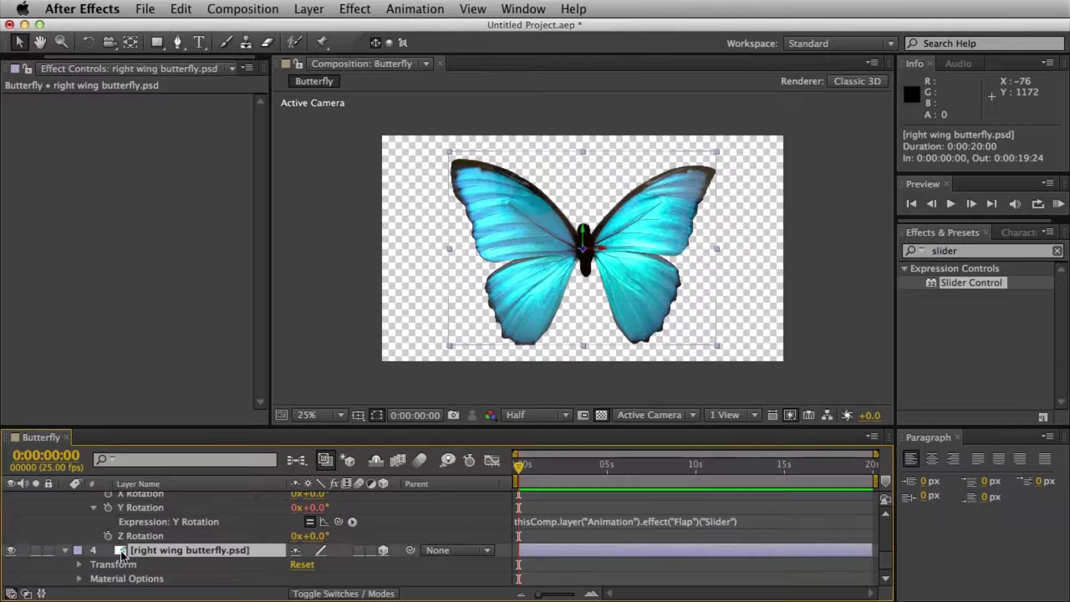
pyautogui.press('r')
pyautogui.scroll(-2, 149, 550)
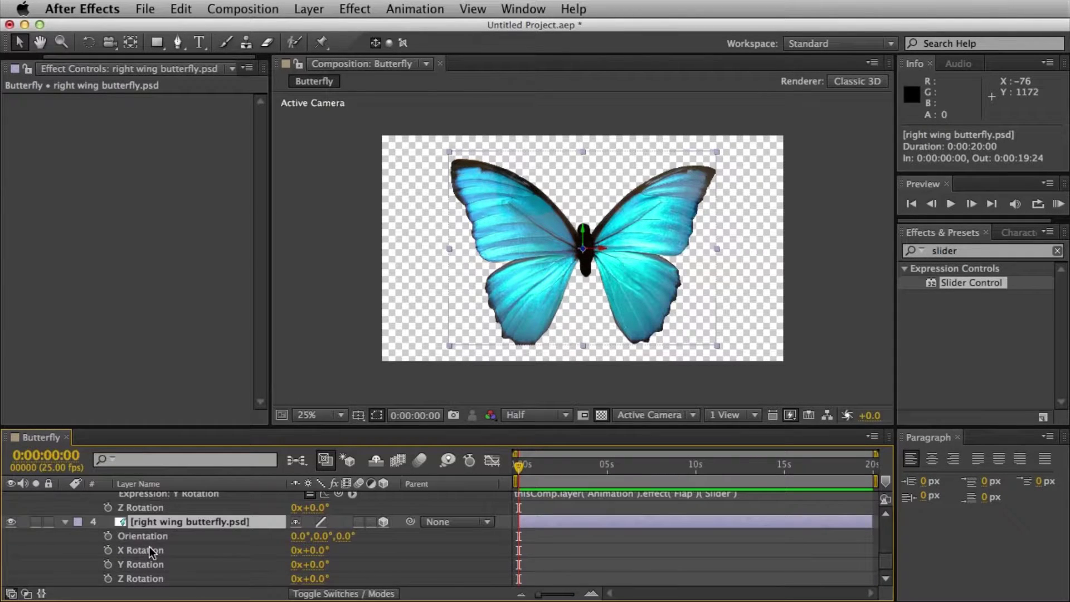
pyautogui.keyDown('alt'); pyautogui.click(110, 568); pyautogui.keyUp('alt')
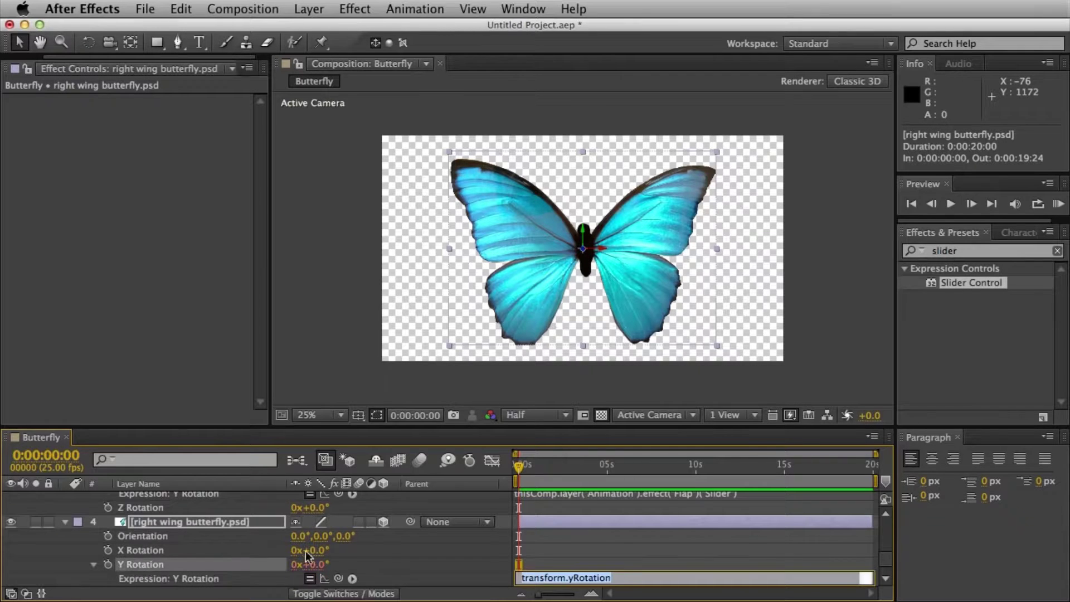
pyautogui.moveTo(338, 577); pyautogui.dragTo(166, 509)
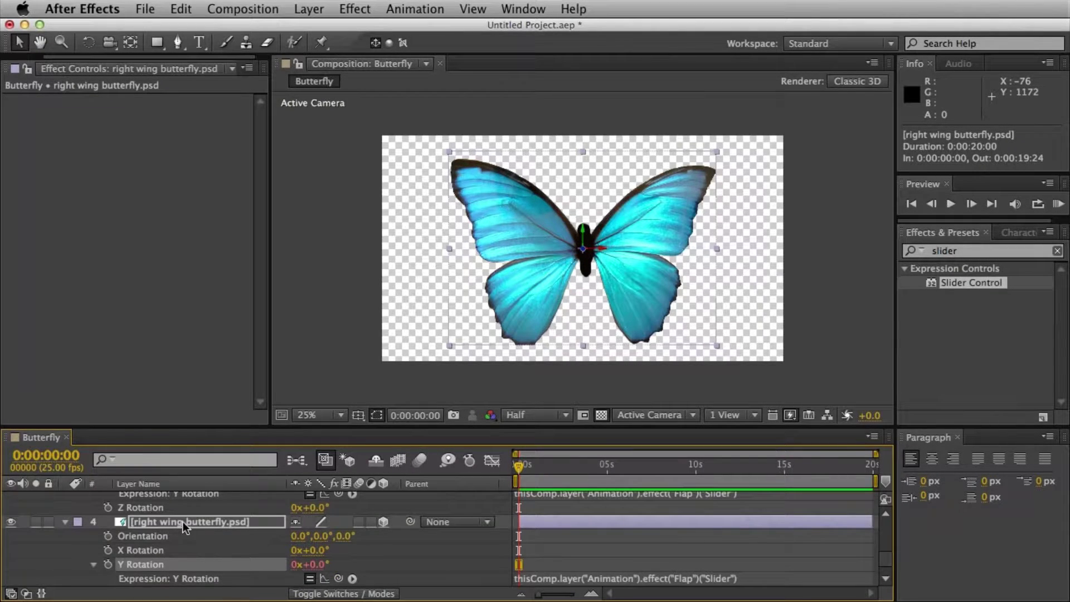
# Collapse the rotation properties of the right wing and left wing layers in the timeline
pyautogui.click(183, 522)
pyautogui.click(66, 522)
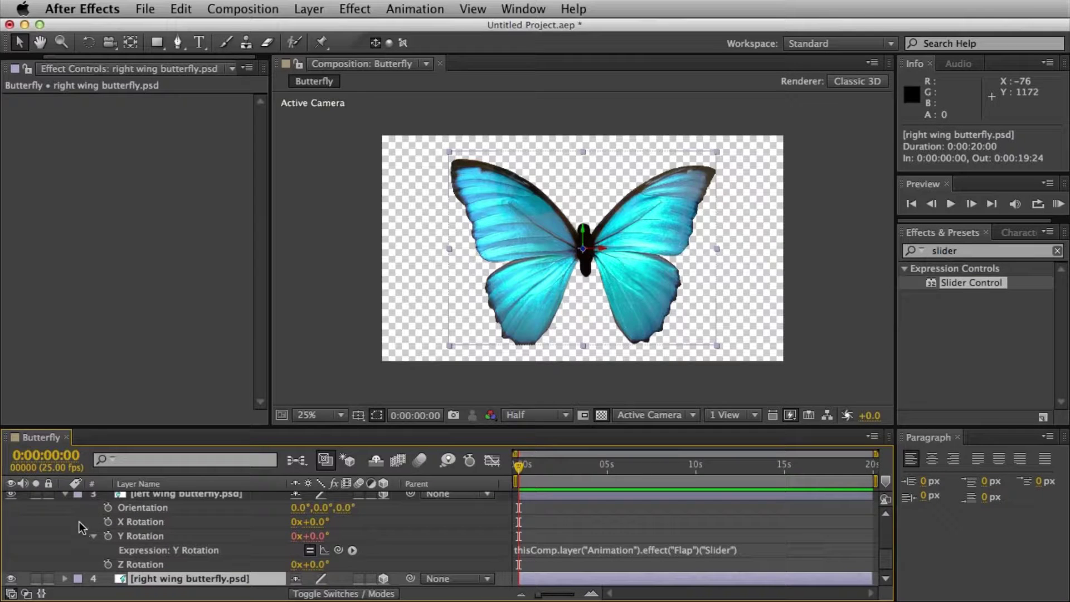
pyautogui.click(66, 496)
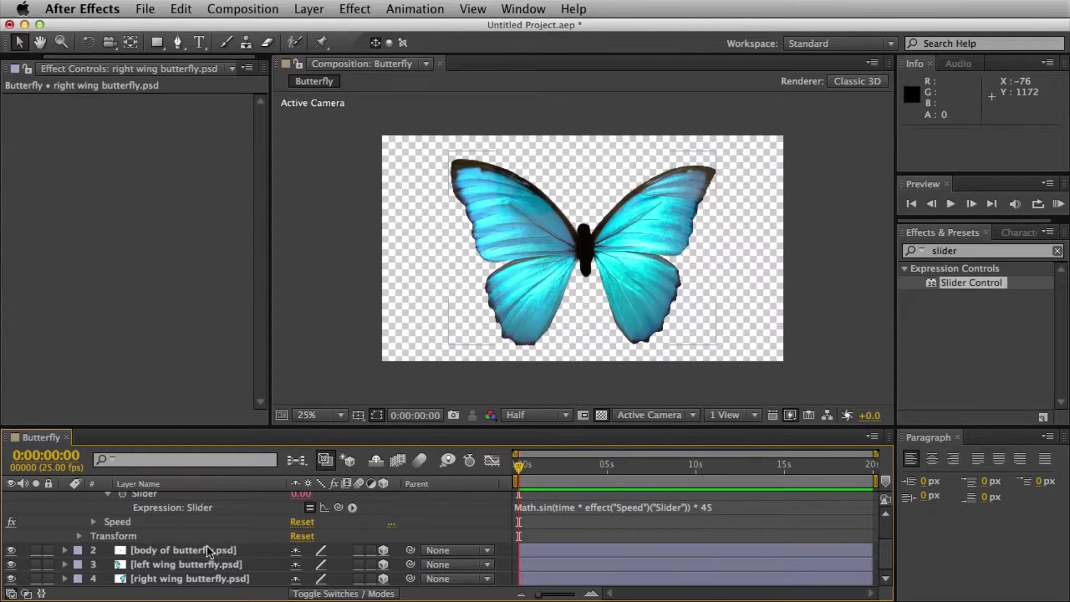
# Set the Animation layer's Speed slider to 11
pyautogui.scroll(3, 198, 543)
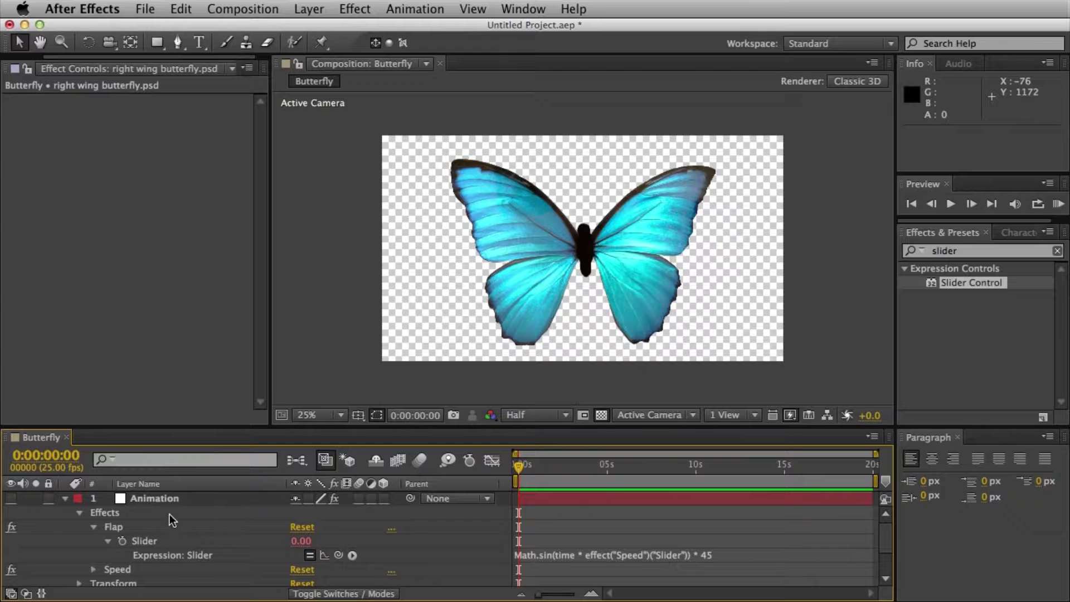
pyautogui.click(168, 499)
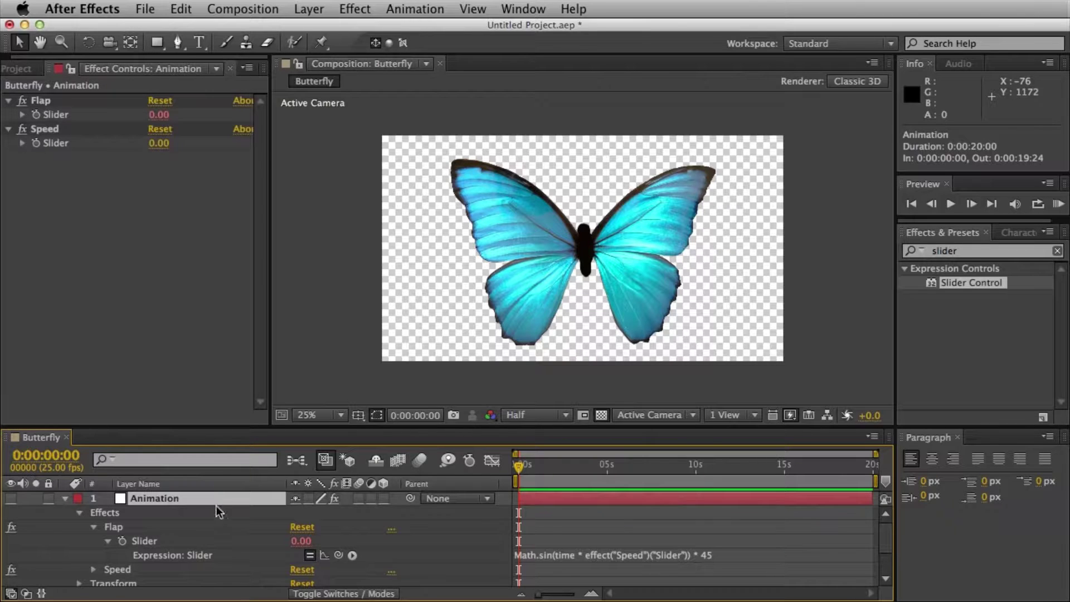
pyautogui.click(159, 144)
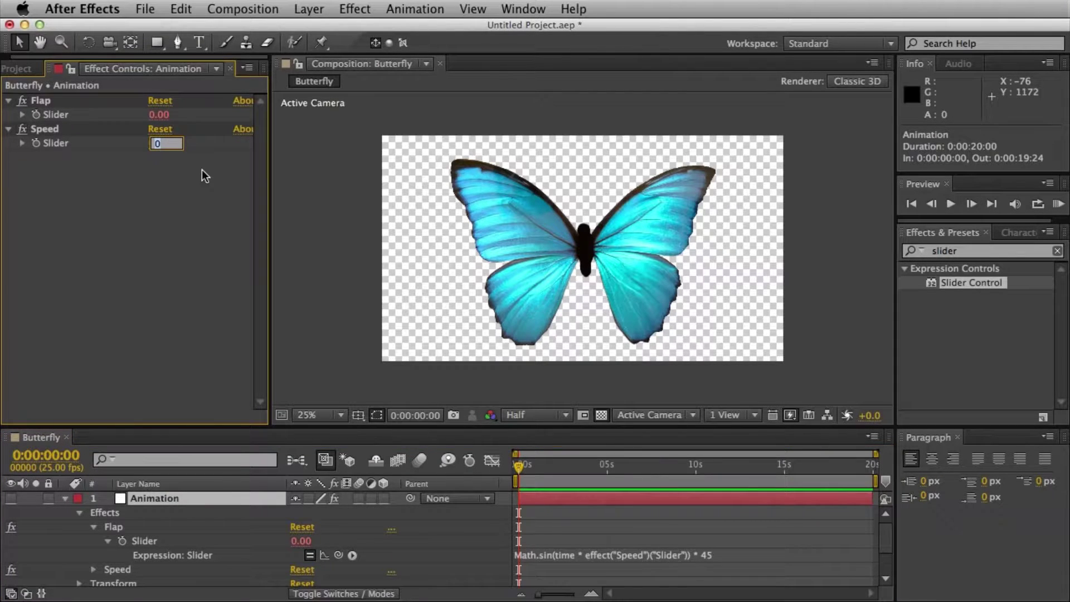
pyautogui.write('11')
pyautogui.press('Return')
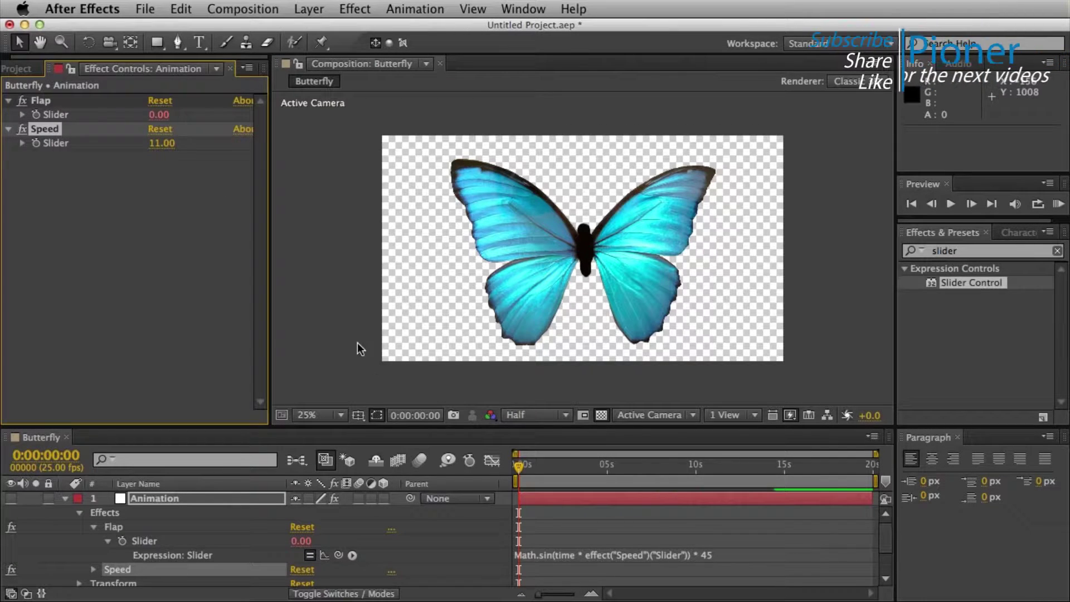
# Play back the Butterfly composition from around the three-second mark to check how the two wings flap
pyautogui.moveTo(540, 466); pyautogui.dragTo(572, 465)
pyautogui.press('space')
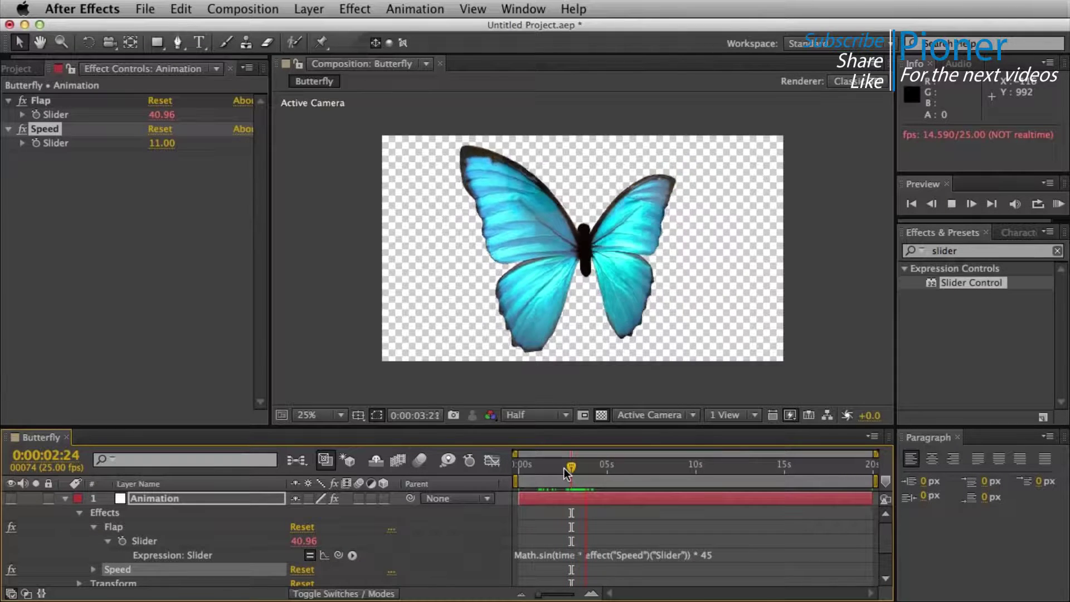
pyautogui.click(577, 468)
pyautogui.moveTo(577, 471); pyautogui.dragTo(583, 470)
pyautogui.press('space')
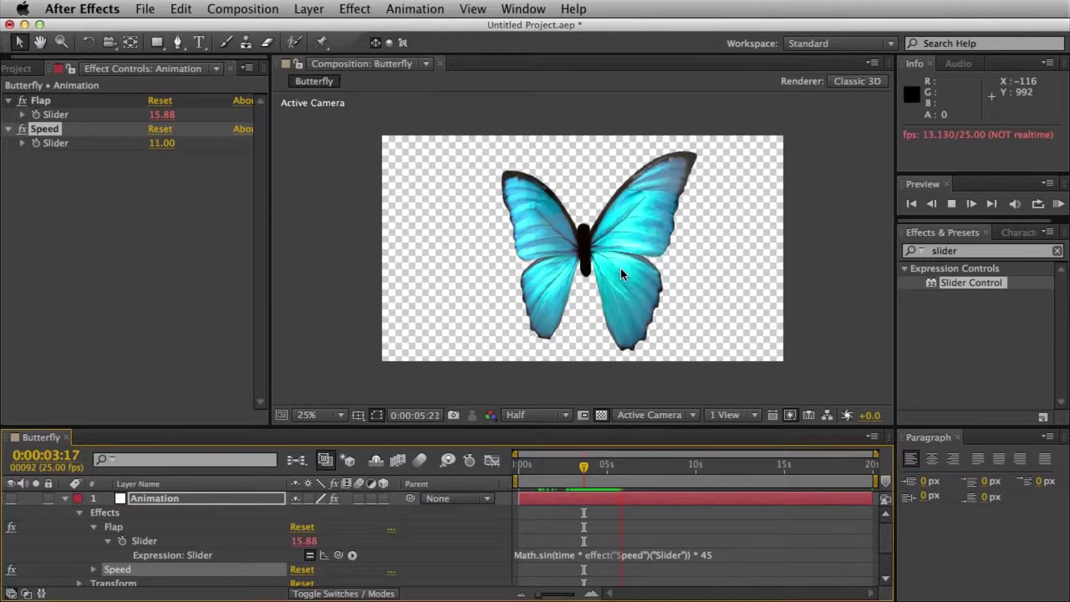
pyautogui.press('space')
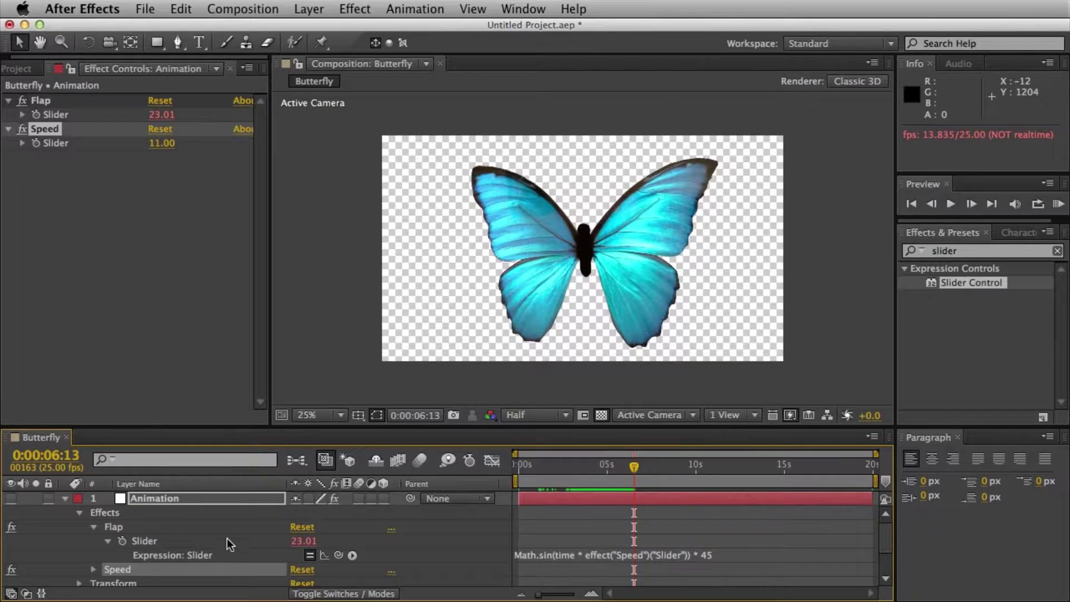
# Append *(-1) to the left wing layer's Y Rotation expression so that it rotates opposite to the right wing
pyautogui.scroll(-3, 226, 533)
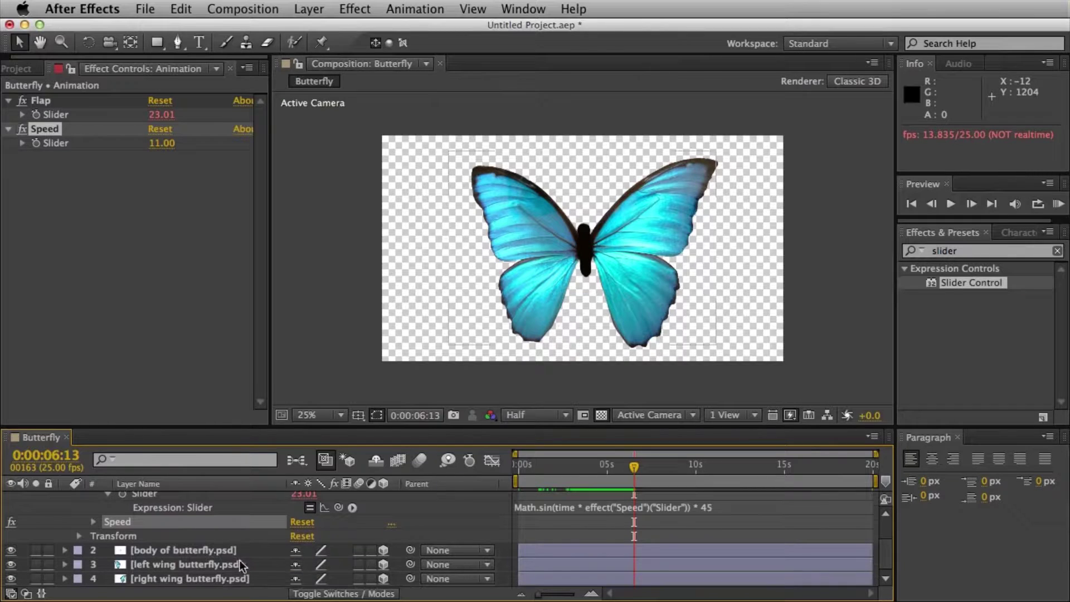
pyautogui.click(205, 564)
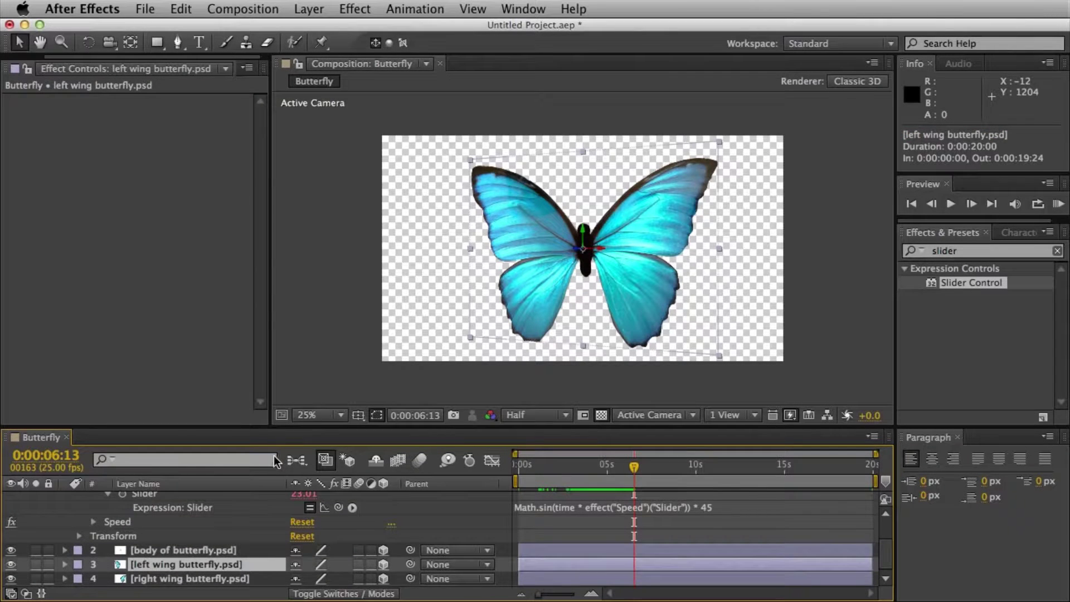
pyautogui.press('e')
pyautogui.press('e')
pyautogui.scroll(-1, 446, 535)
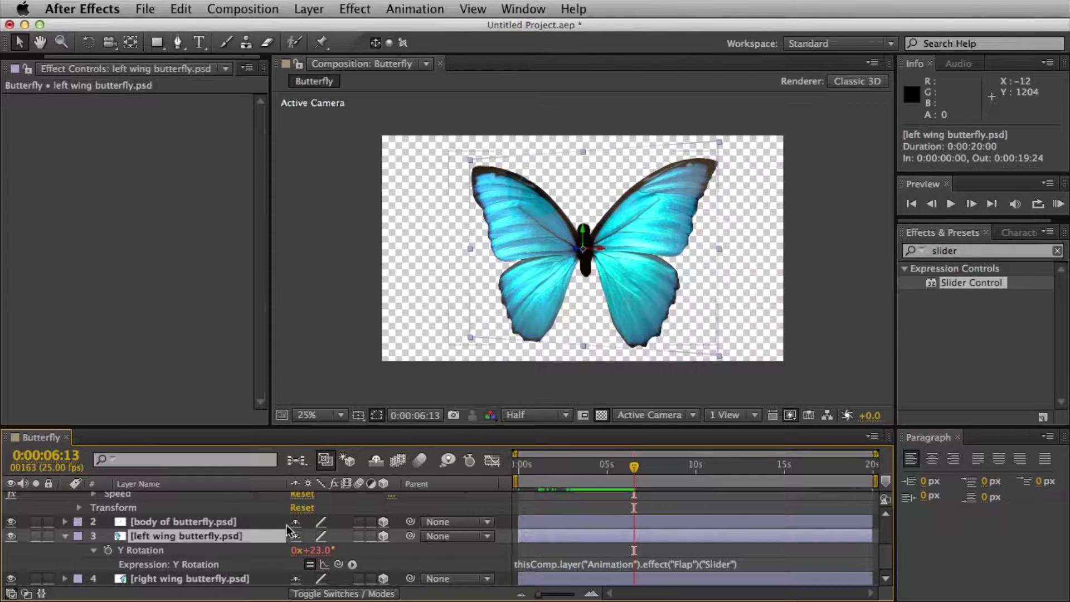
pyautogui.click(571, 564)
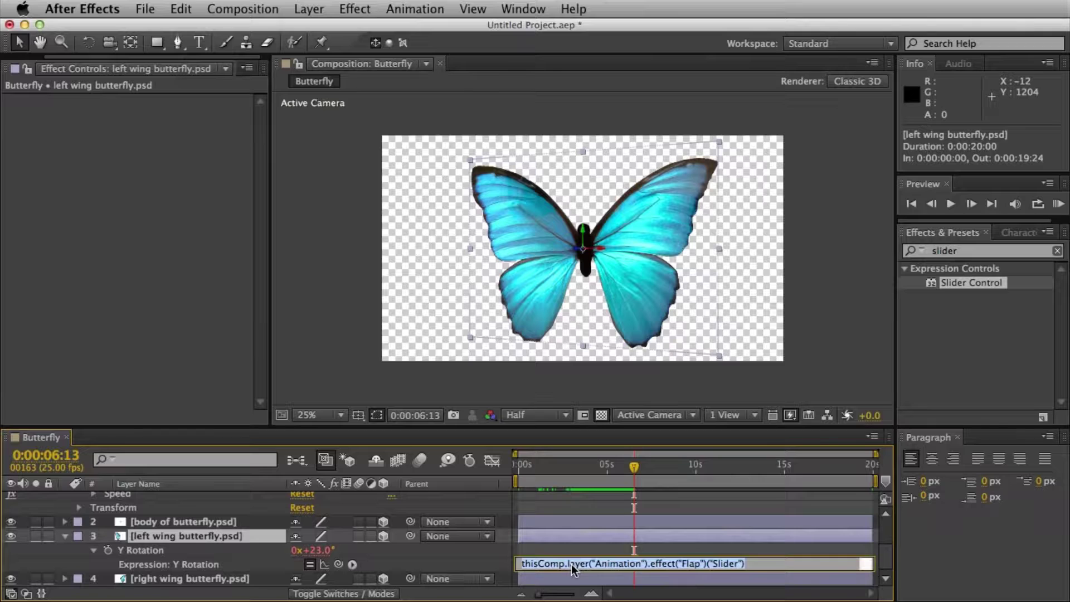
pyautogui.click(776, 561)
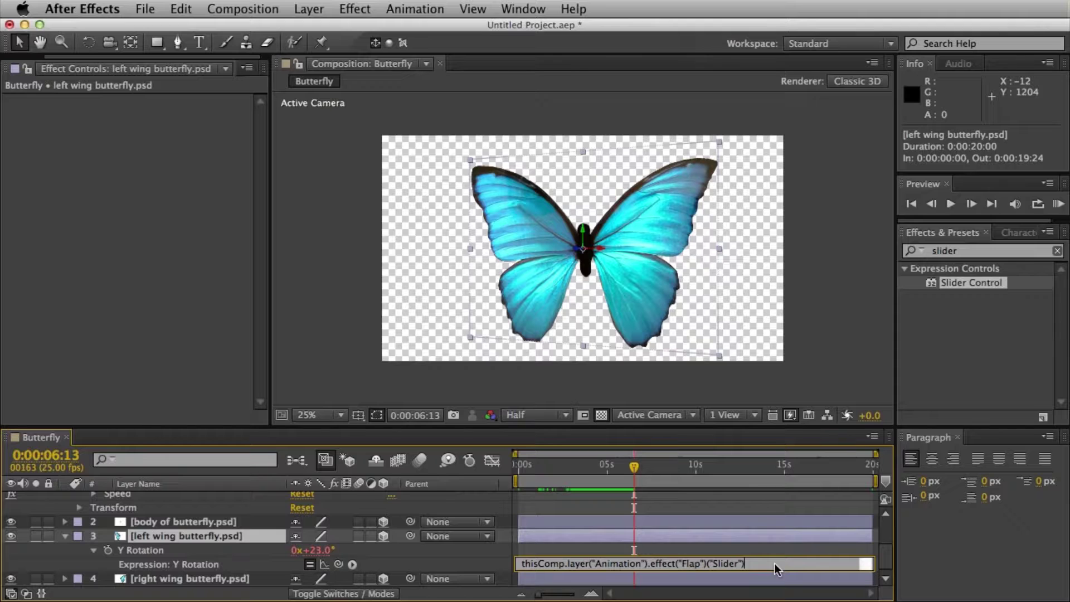
pyautogui.write('*')
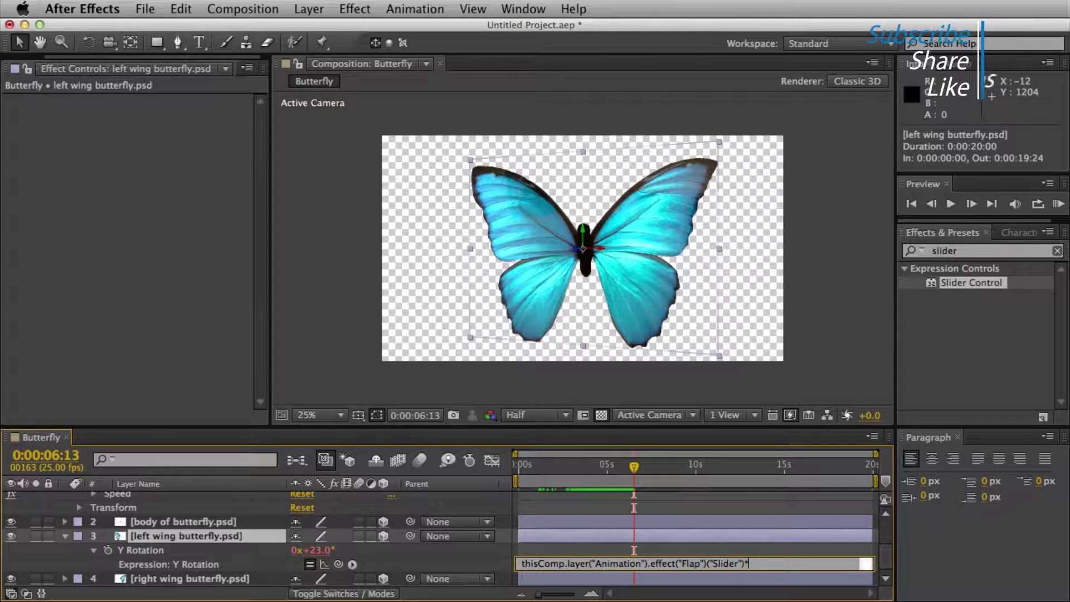
pyautogui.write('(-1')
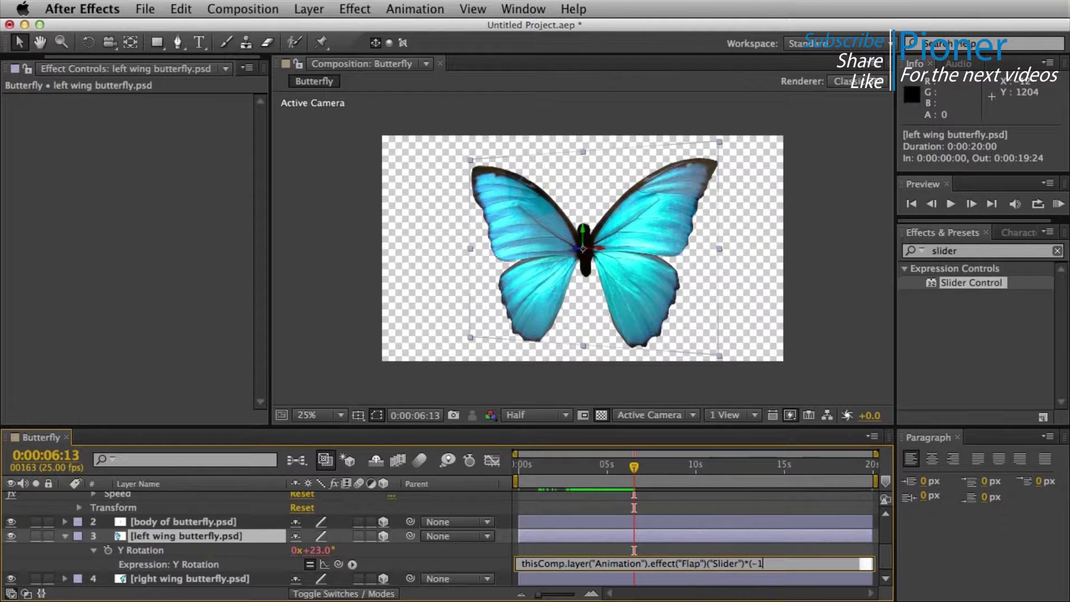
pyautogui.click(570, 467)
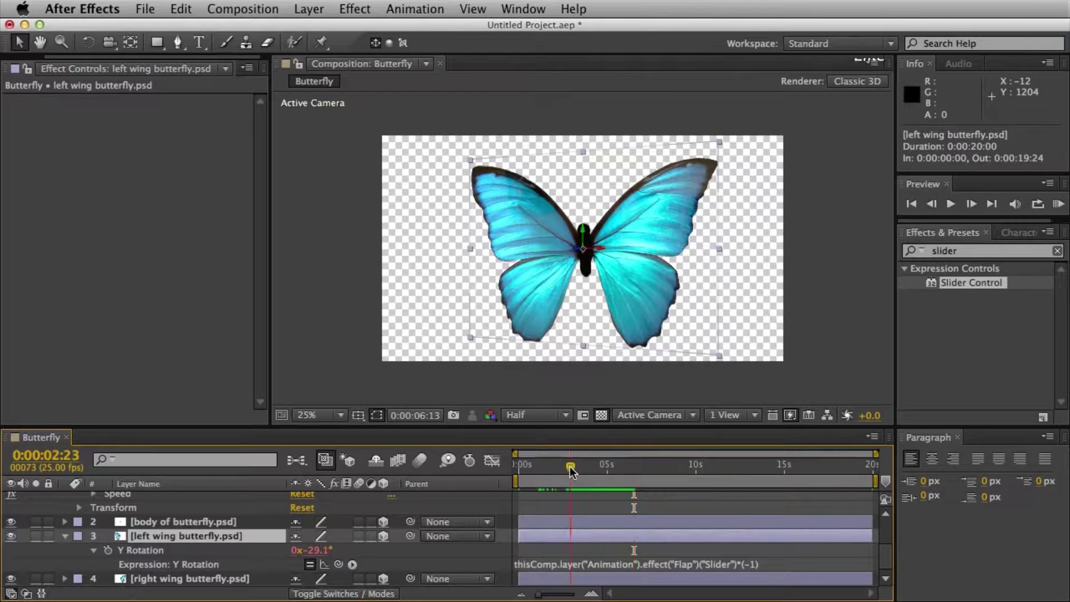
# Play back the mirrored wing flapping and collapse the properties of the left wing and Animation layers
pyautogui.press('space')
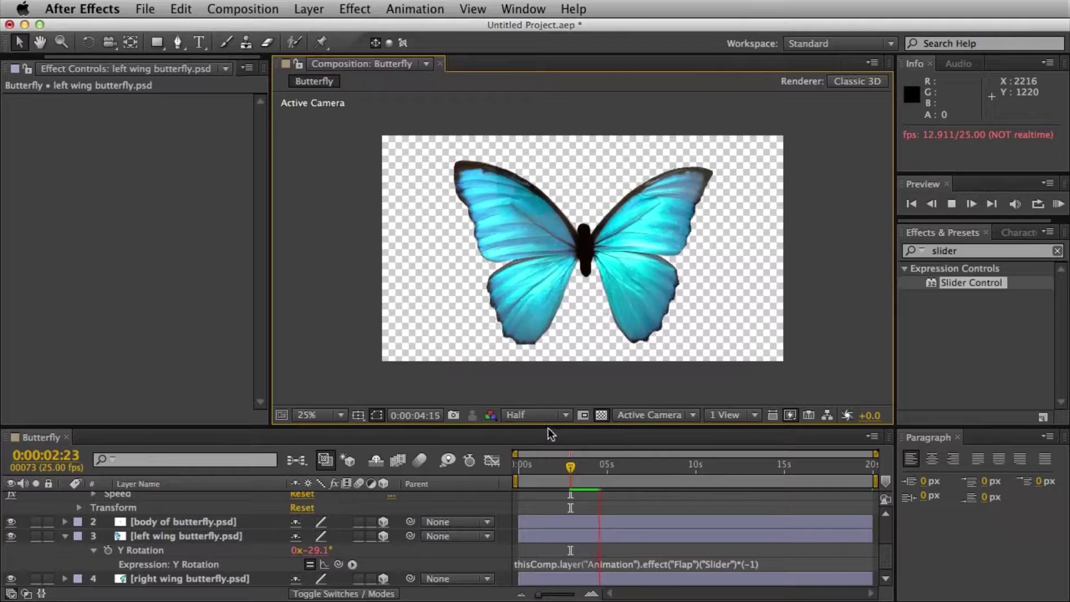
pyautogui.press('space')
pyautogui.click(65, 536)
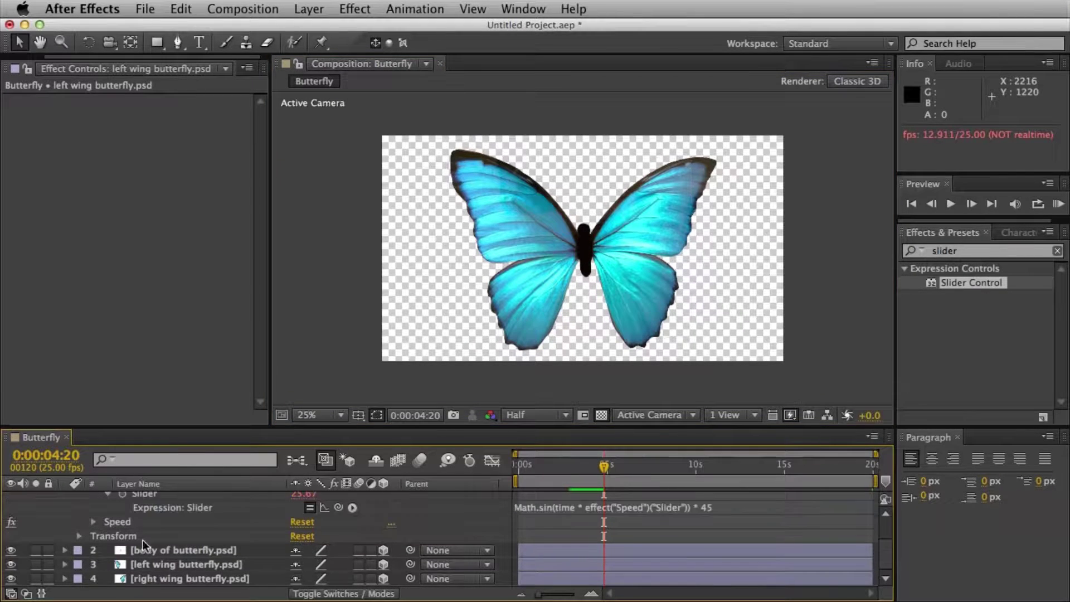
pyautogui.scroll(3, 139, 536)
pyautogui.click(64, 498)
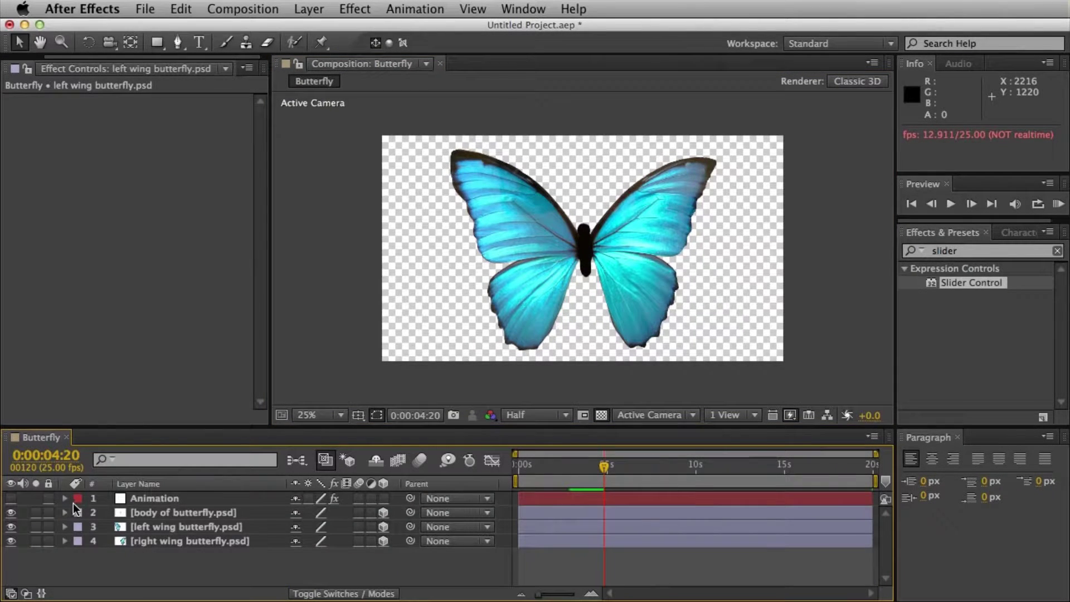
# Widen the project area and create a new composition named Final
pyautogui.moveTo(269, 125); pyautogui.dragTo(330, 126)
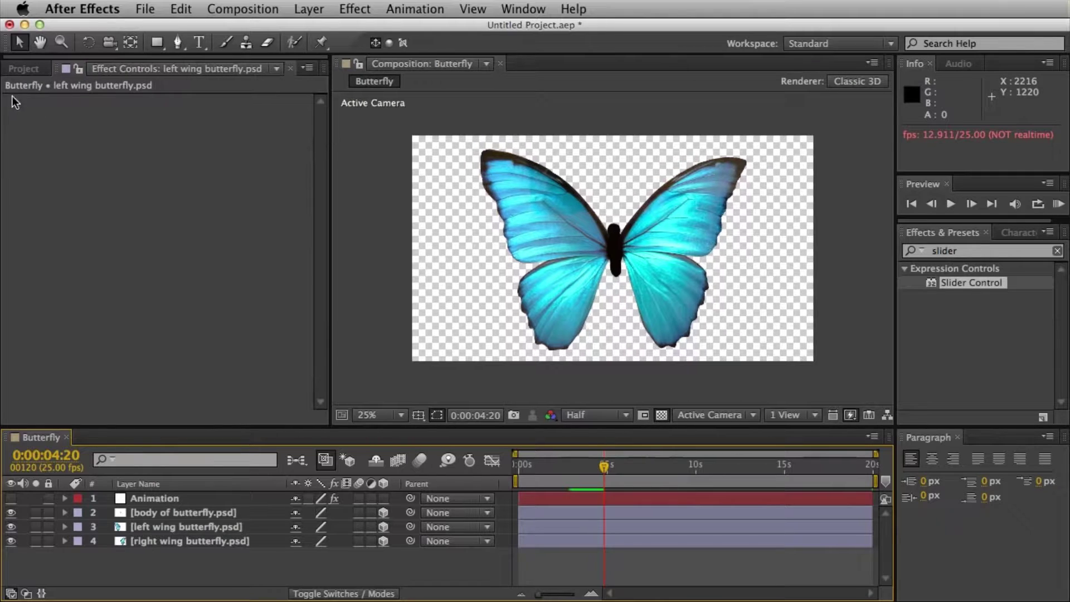
pyautogui.click(24, 68)
pyautogui.click(9, 248)
pyautogui.rightClick(63, 312)
pyautogui.click(155, 321)
pyautogui.write('Fi')
pyautogui.press('Return')
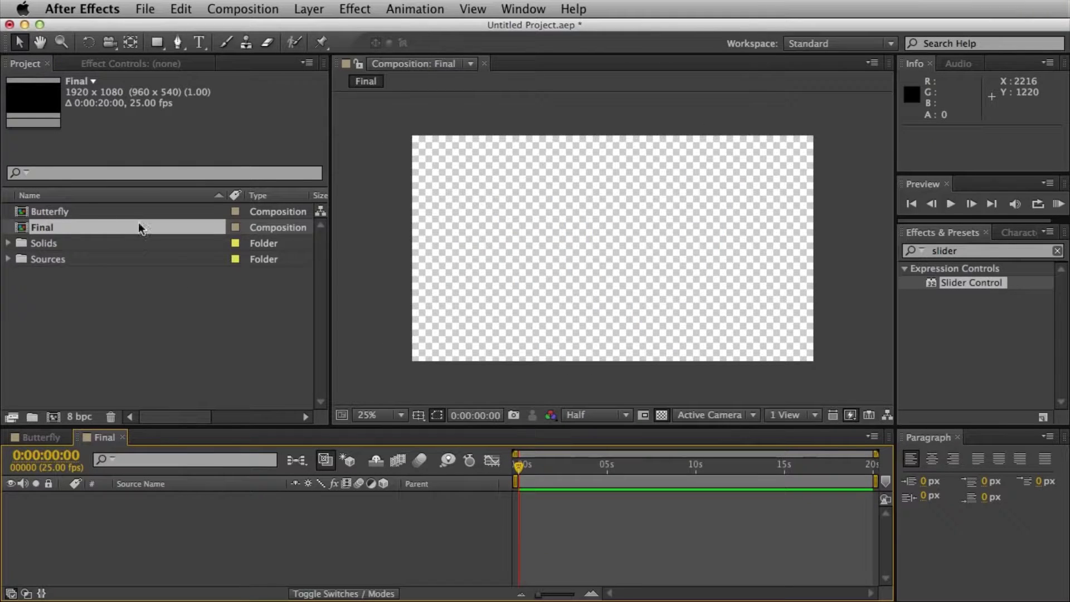
# Add the Butterfly composition to Final as a 3D layer and close the Butterfly composition's timeline
pyautogui.moveTo(53, 213); pyautogui.dragTo(166, 527)
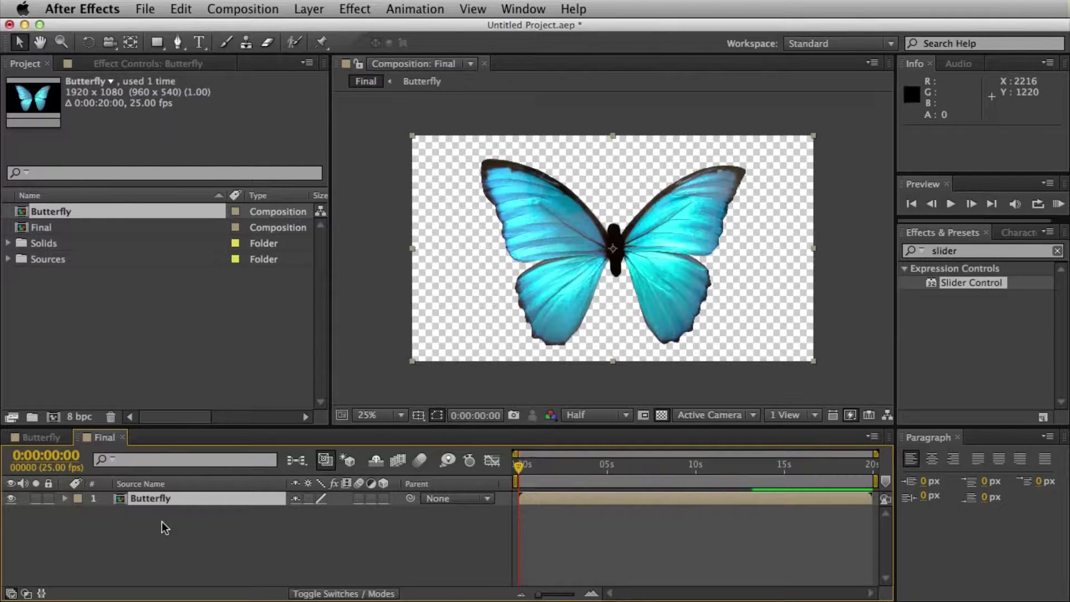
pyautogui.click(58, 439)
pyautogui.click(64, 436)
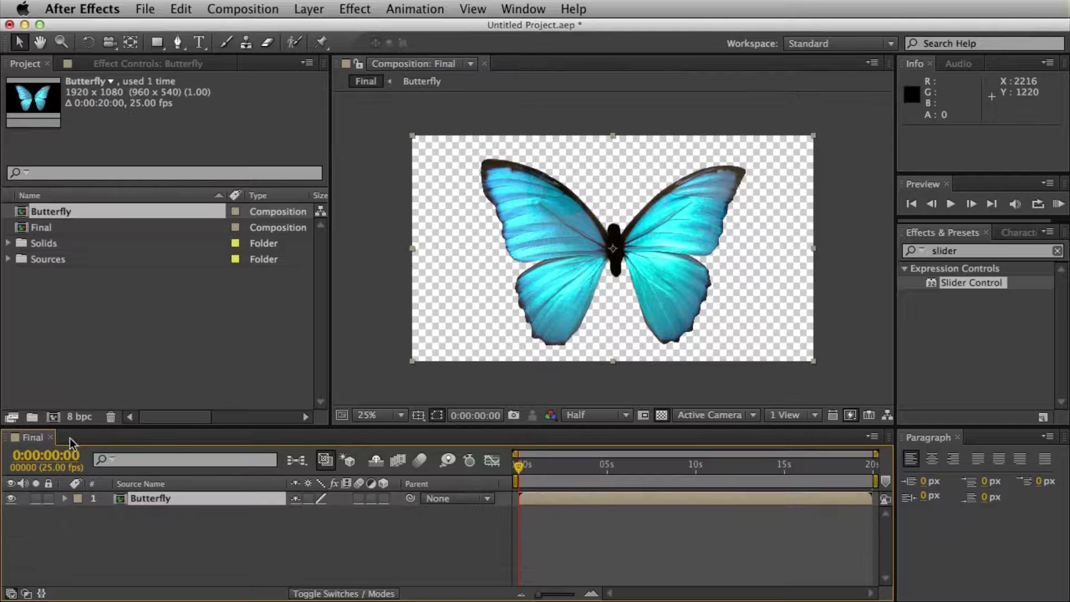
pyautogui.click(383, 498)
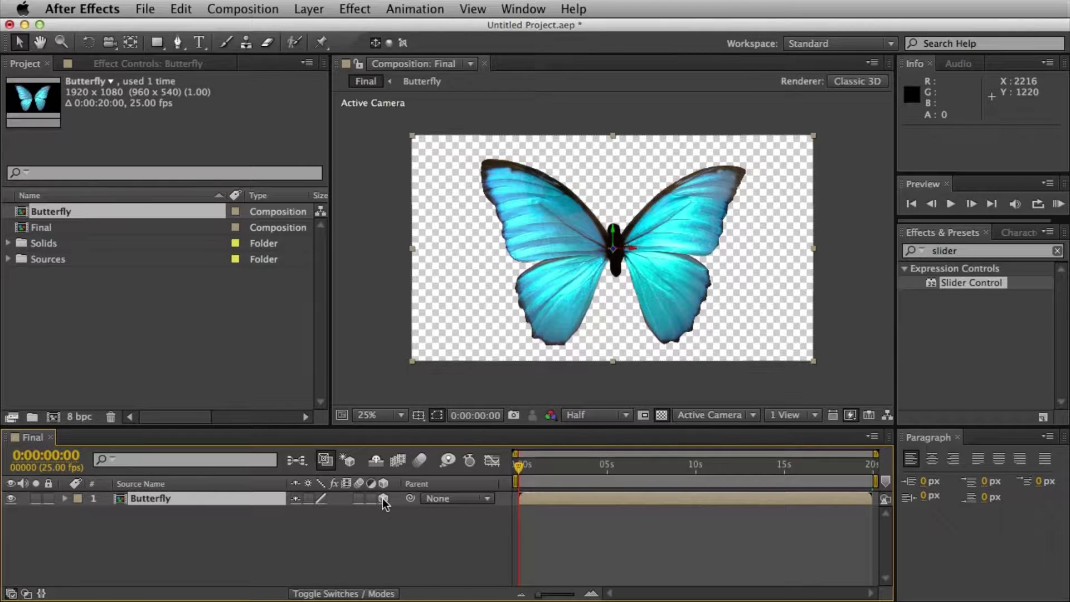
pyautogui.click(217, 522)
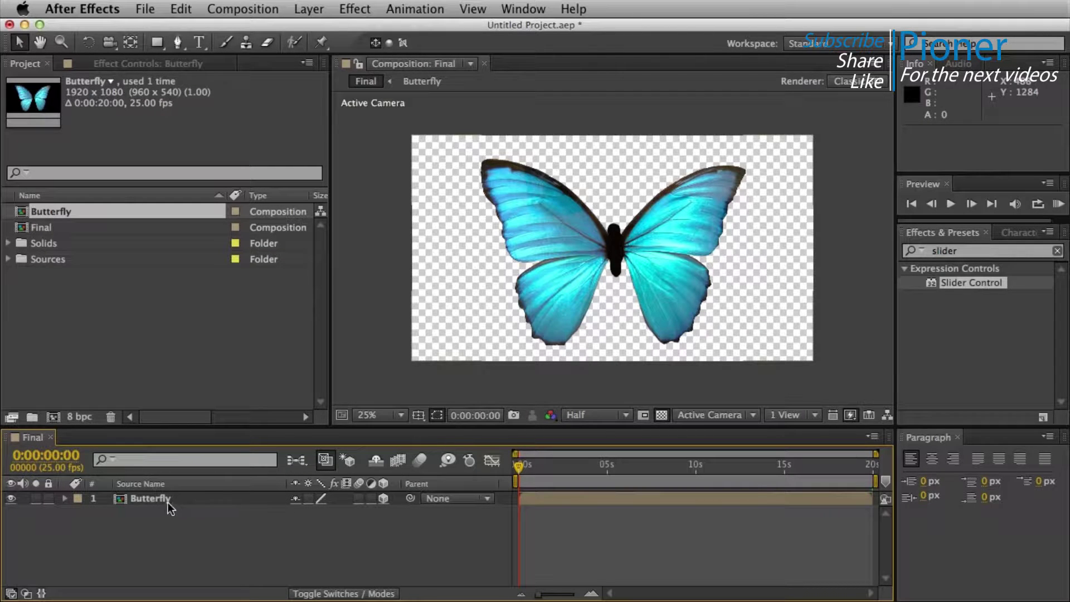
# Turn the Butterfly layer's Y orientation to 53° and preview the flapping from that angle
pyautogui.press('r')
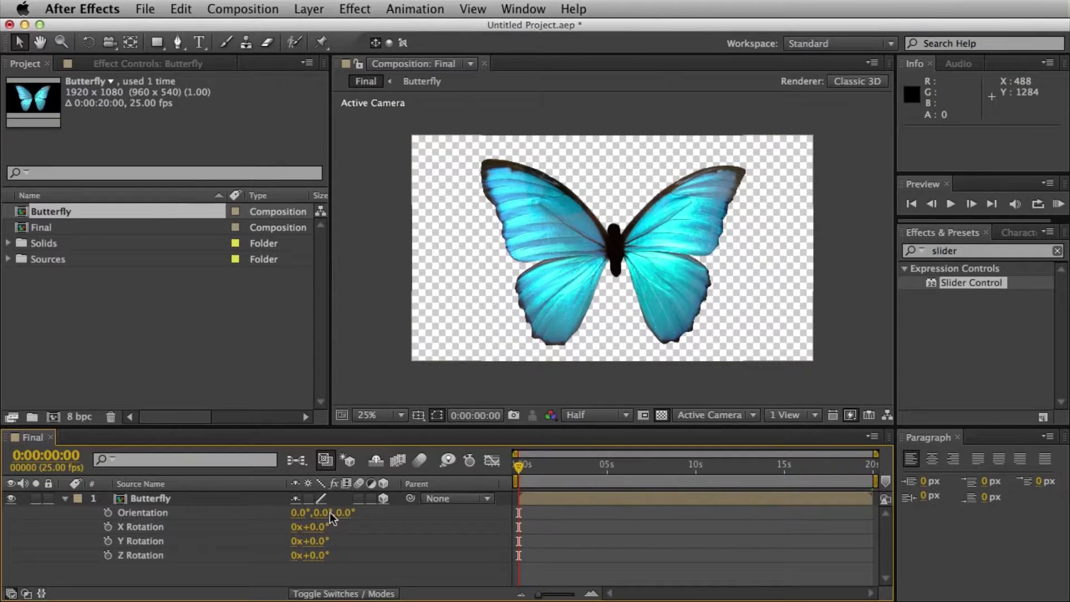
pyautogui.moveTo(322, 512); pyautogui.dragTo(361, 513)
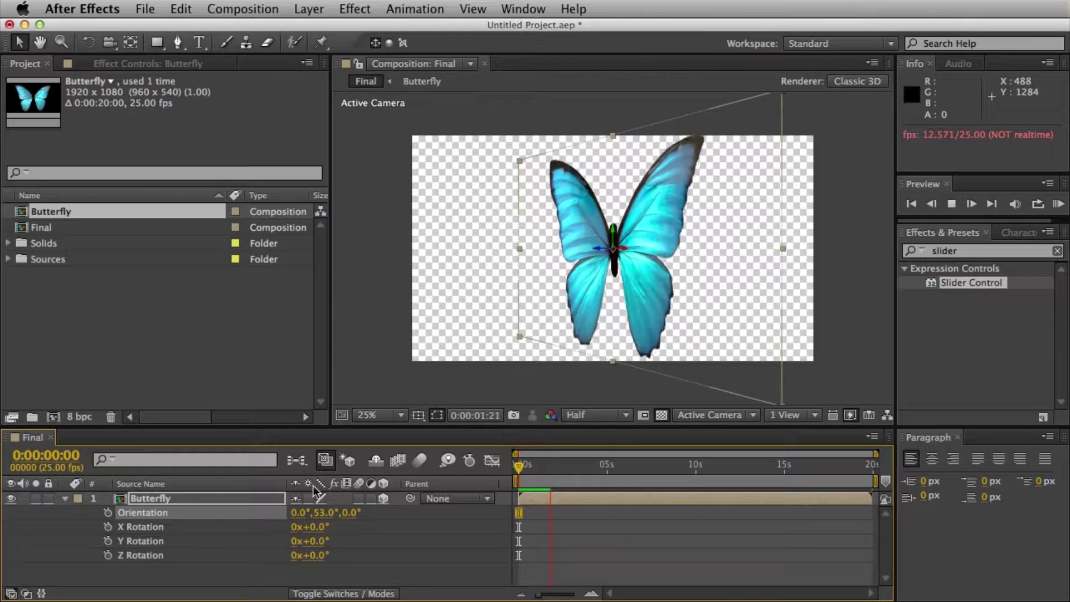
pyautogui.press('space')
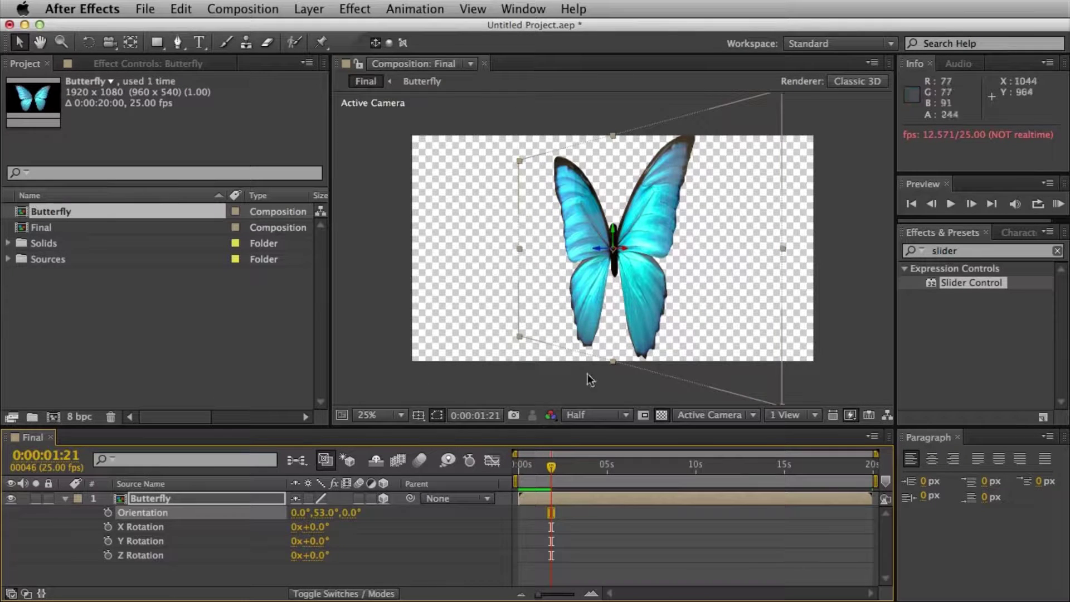
# Enable Collapse Transformations on the Butterfly layer and play back the wings in true 3D
pyautogui.click(309, 497)
pyautogui.press('space')
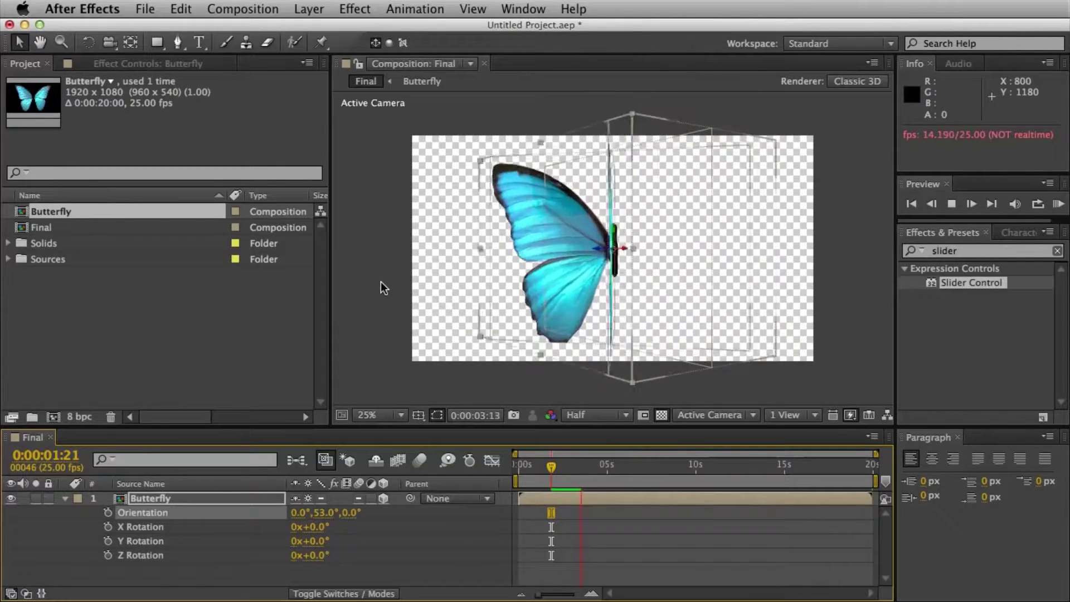
pyautogui.press('space')
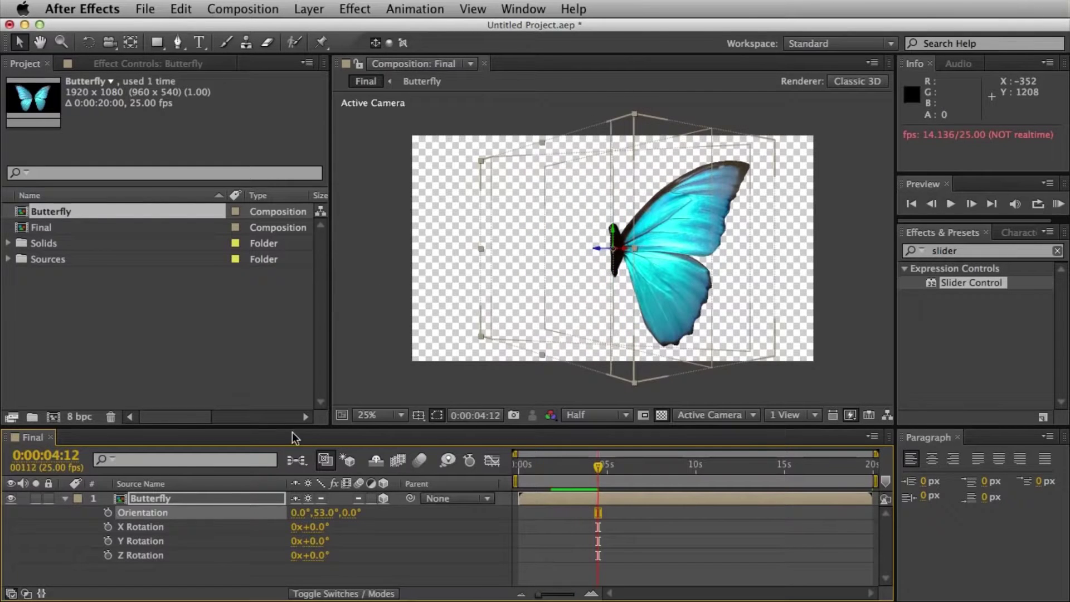
# Return to 0:00:00:00 and set the Butterfly layer's Y orientation to 0°
pyautogui.moveTo(547, 472); pyautogui.dragTo(499, 472)
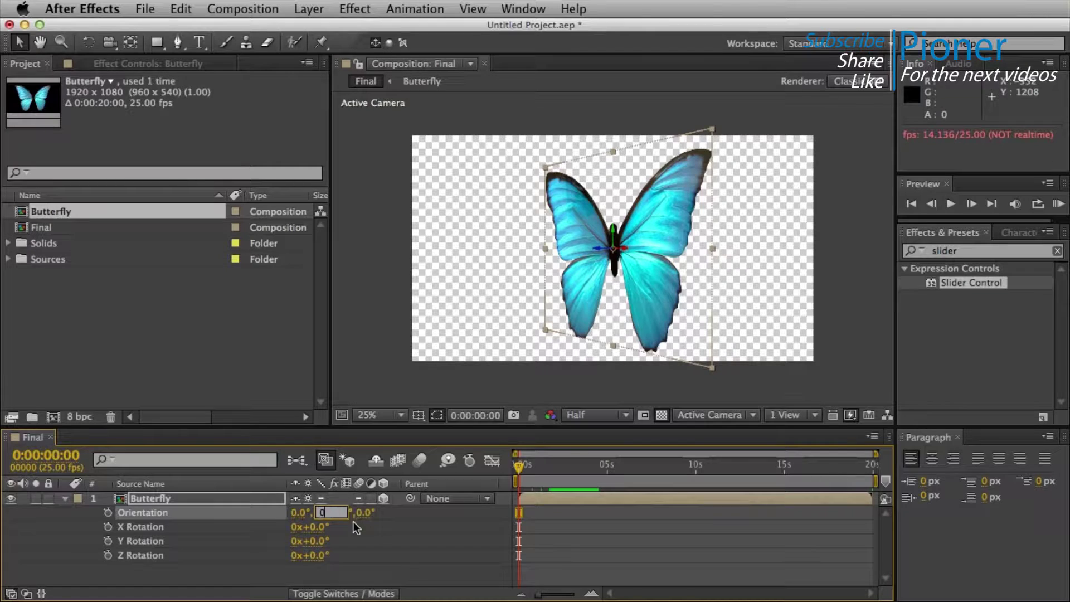
pyautogui.write('0')
pyautogui.press('Return')
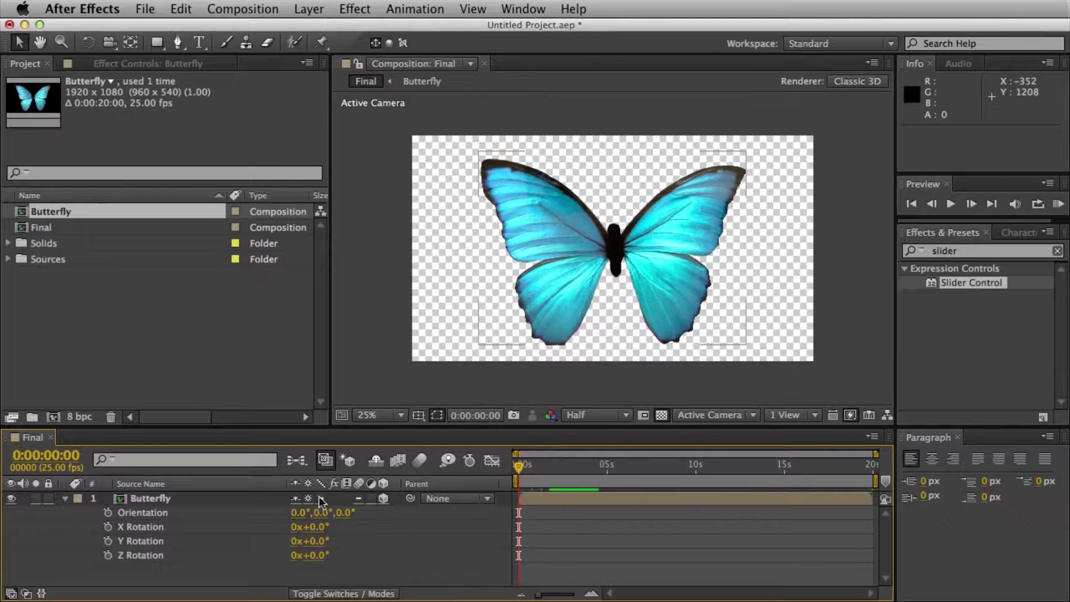
# Enable keyframing for the Butterfly layer's Orientation, Position and Scale at 0:00:00:00
pyautogui.click(108, 513)
pyautogui.click(142, 500)
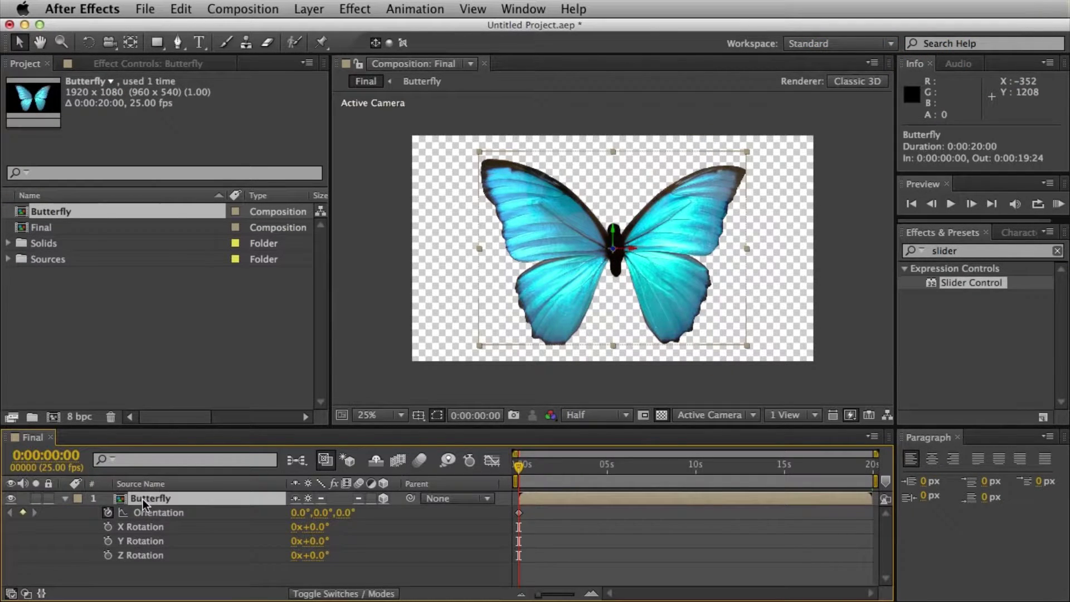
pyautogui.press('p')
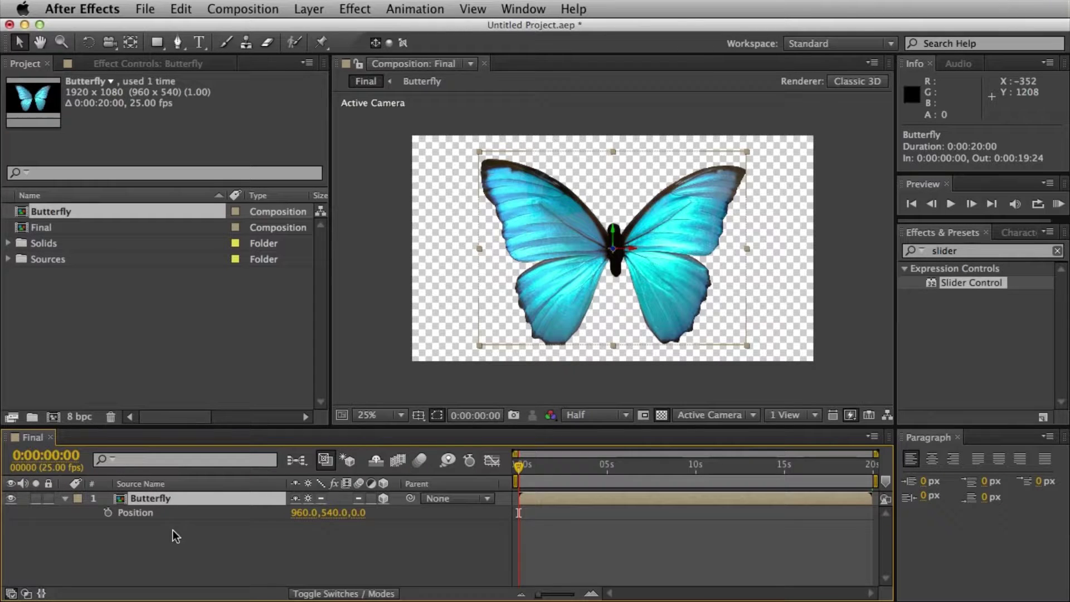
pyautogui.click(107, 513)
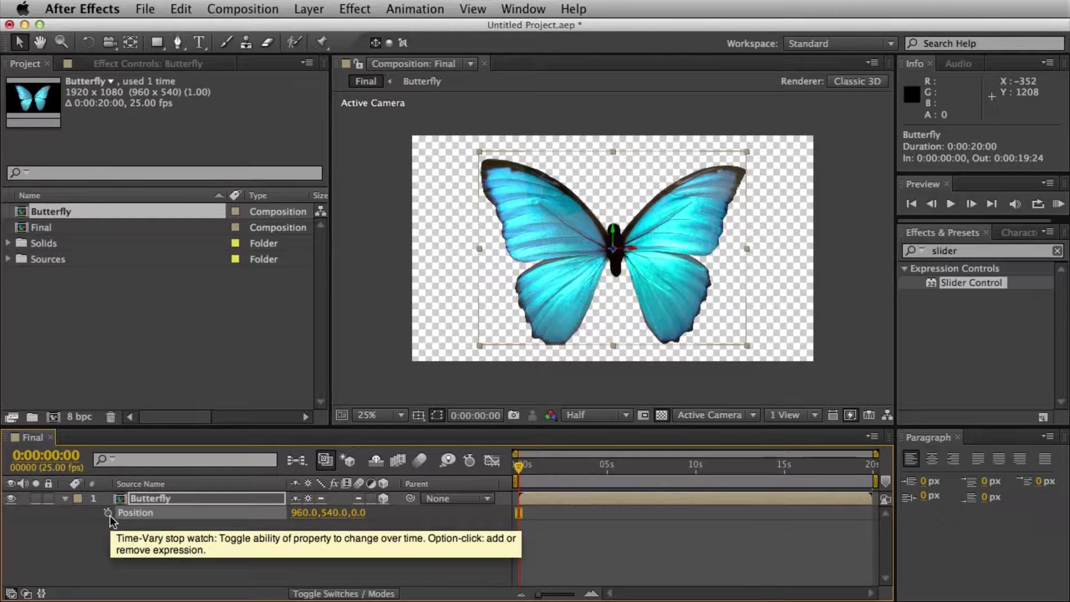
pyautogui.click(156, 497)
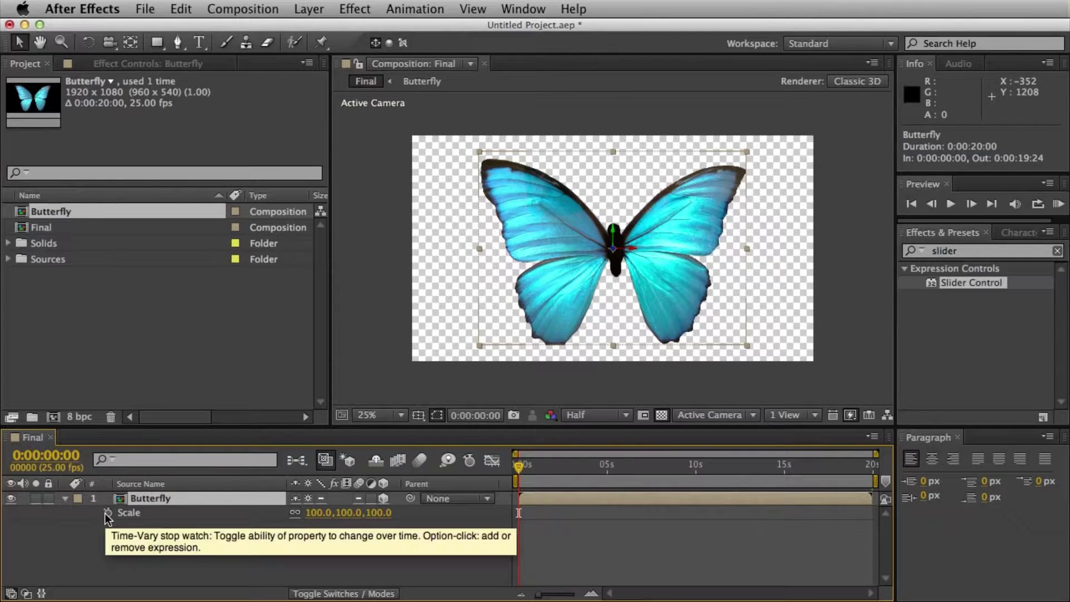
pyautogui.click(108, 513)
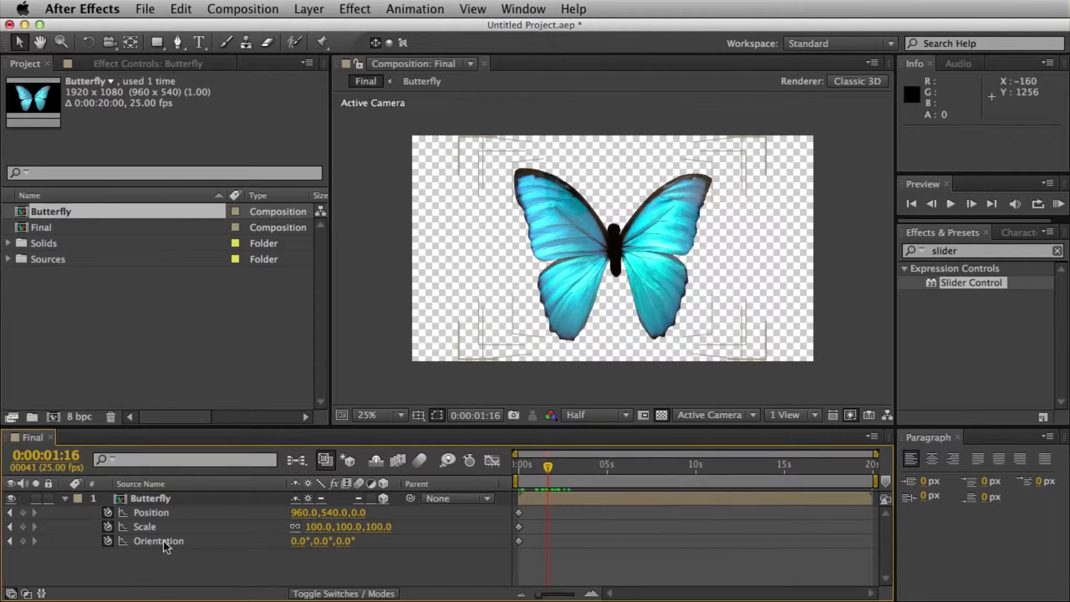
# Set the Butterfly layer's orientation to 95°, 4°, 291° and keep its keyframe at 0:00:00:00
pyautogui.click(135, 497)
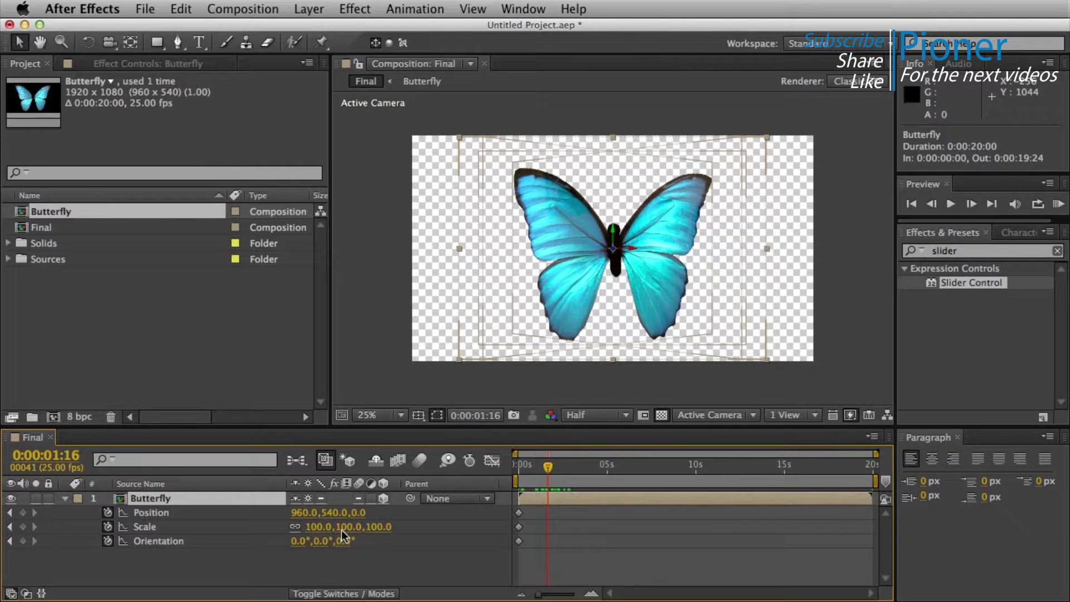
pyautogui.moveTo(345, 536); pyautogui.dragTo(406, 549)
pyautogui.moveTo(309, 539); pyautogui.dragTo(346, 544)
pyautogui.moveTo(550, 544)
pyautogui.mouseDown()
pyautogui.moveTo(560, 547)
pyautogui.moveTo(549, 548)
pyautogui.mouseUp()
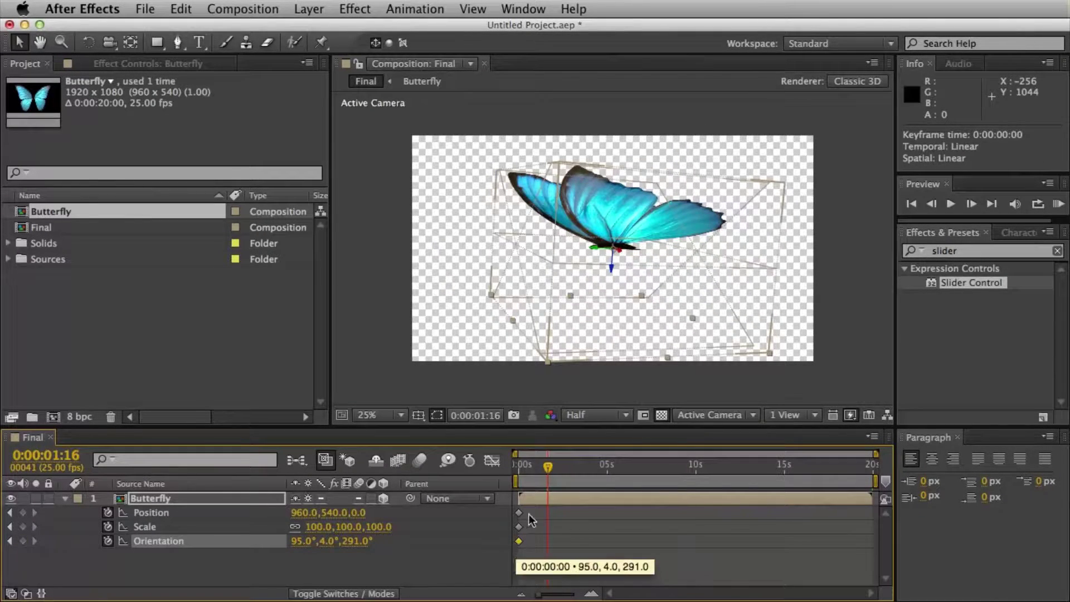
# At 0:00:00:00, move the butterfly out of frame beyond the upper-right corner, to a position of about 1792.6, -230.5
pyautogui.moveTo(536, 463); pyautogui.dragTo(510, 467)
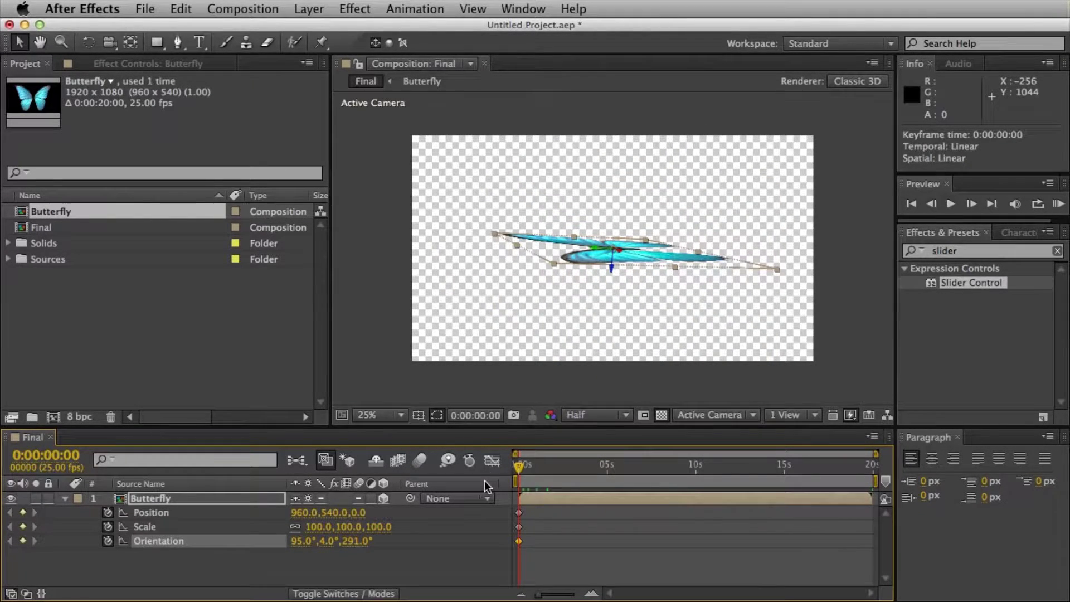
pyautogui.moveTo(562, 243); pyautogui.dragTo(746, 72)
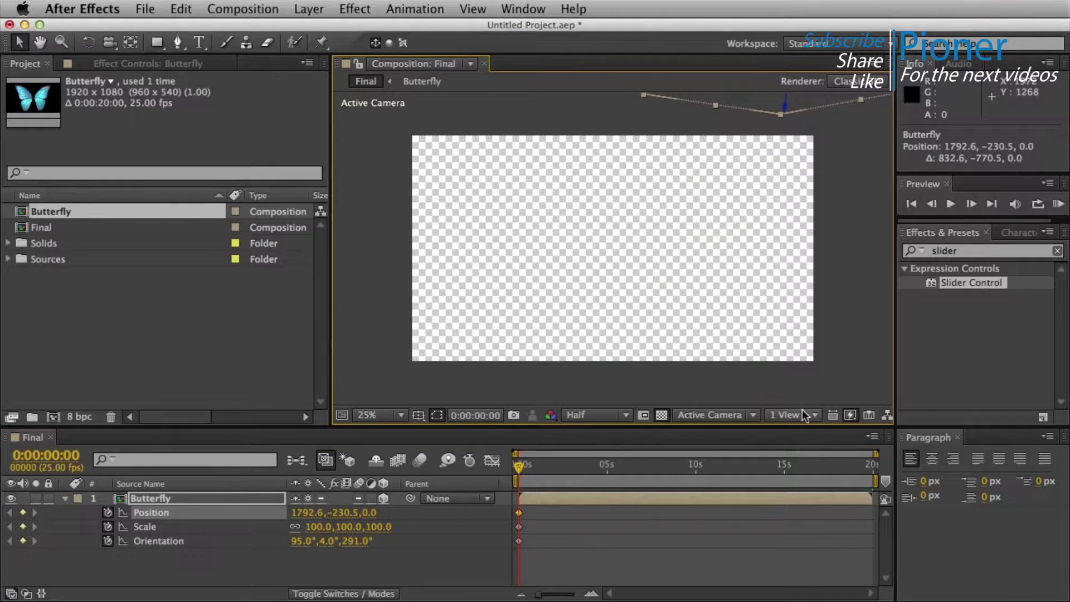
pyautogui.click(837, 370)
# At 0:00:00:10, add a Position keyframe that brings the butterfly into frame at about 1101.9, 762.8
pyautogui.moveTo(524, 473); pyautogui.dragTo(523, 473)
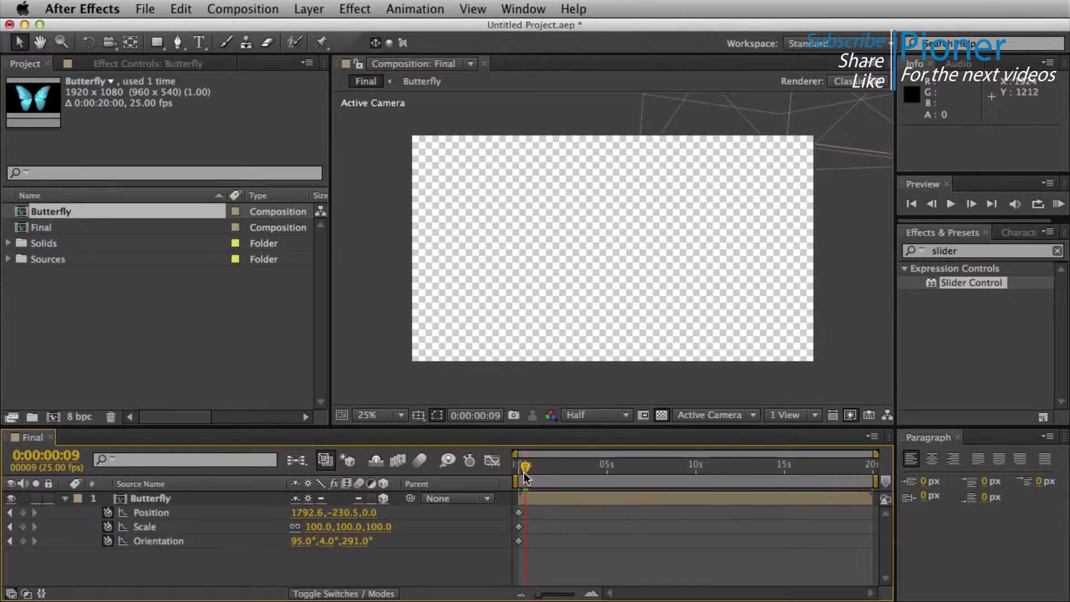
pyautogui.press('pagedown')
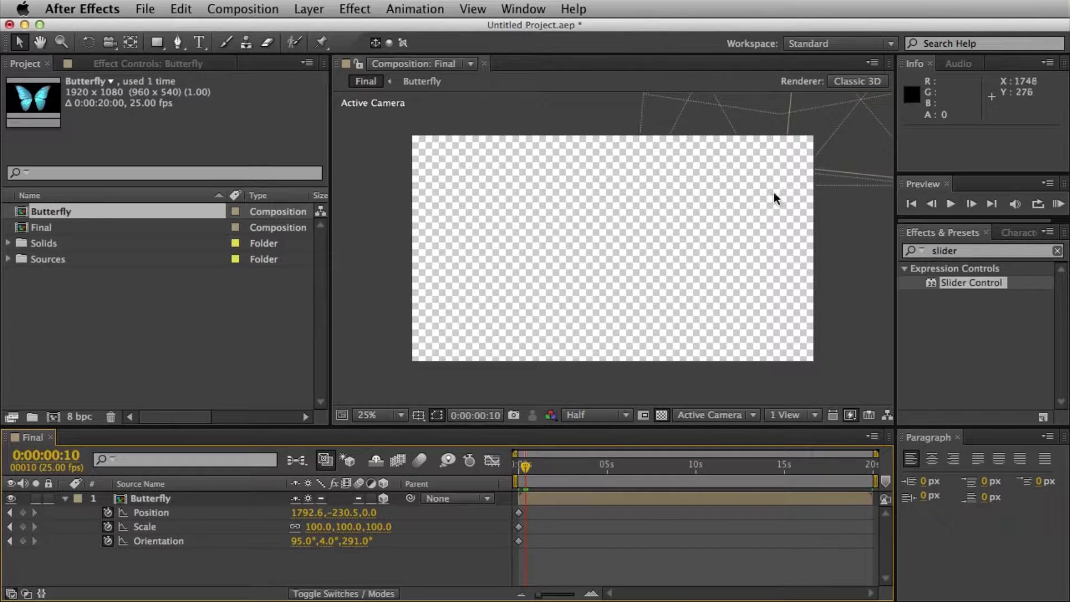
pyautogui.moveTo(830, 166); pyautogui.dragTo(654, 420)
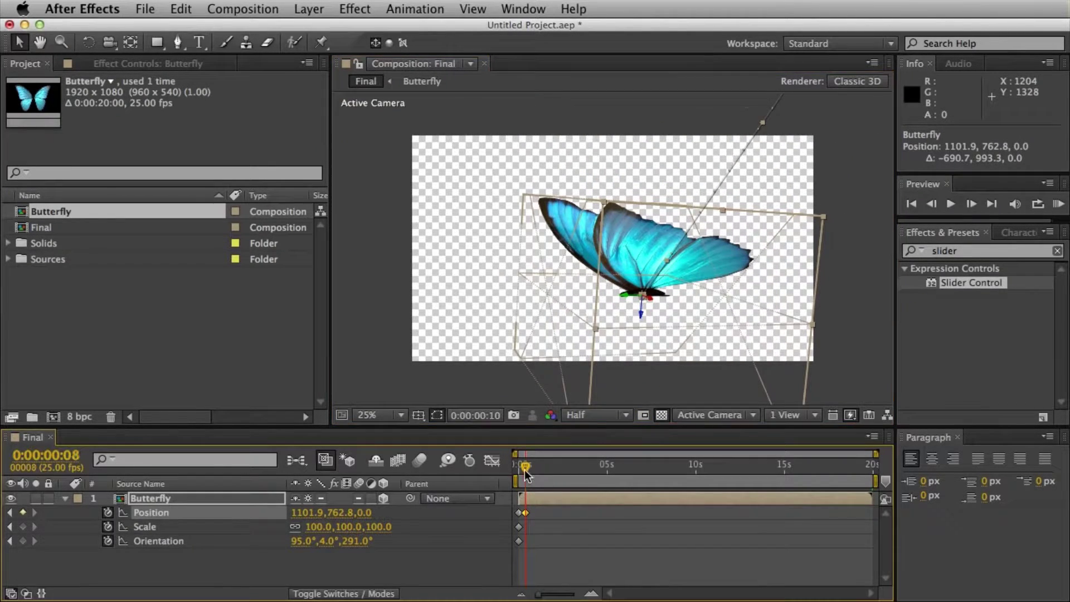
# Set the butterfly's starting scale to 200% at 0:00:00:00 and preview the entrance
pyautogui.press('Home')
pyautogui.click(315, 526)
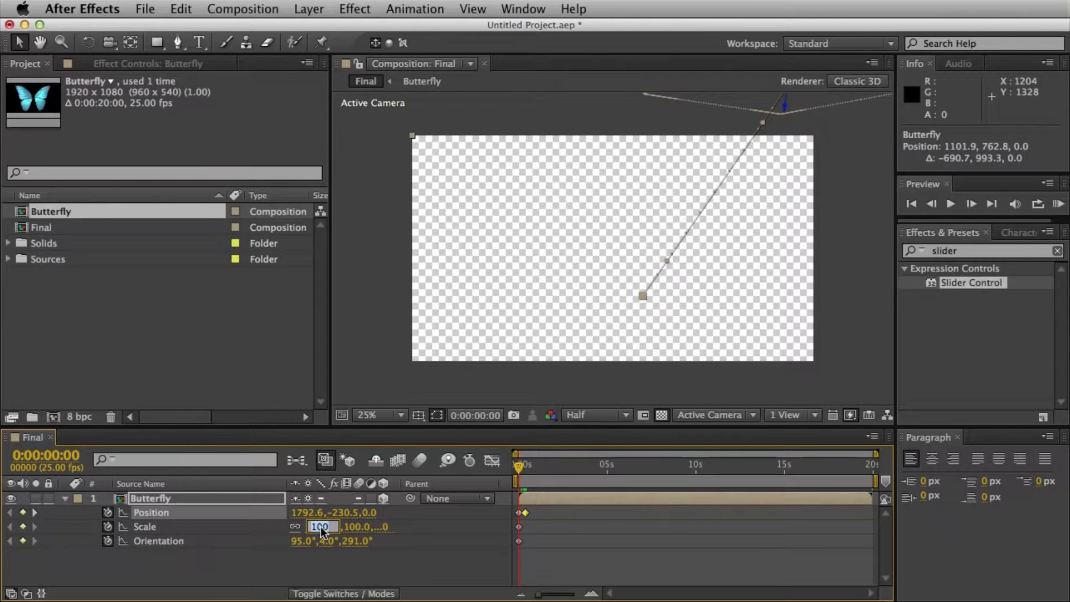
pyautogui.write('20-0')
pyautogui.press('Return')
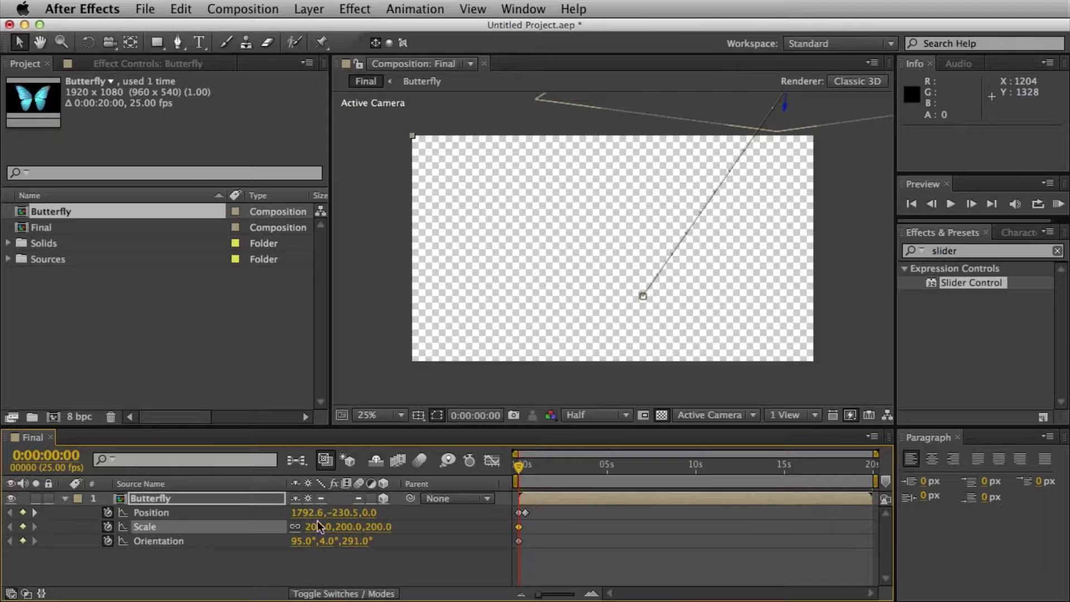
pyautogui.press('space')
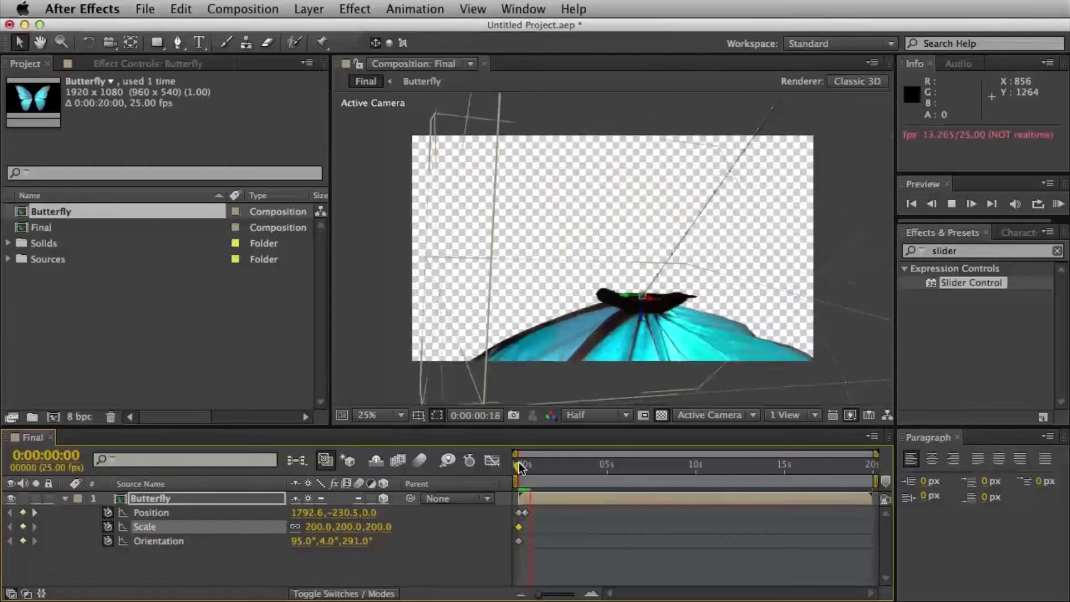
pyautogui.press('space')
# Set the butterfly's starting scale to 150% at 0:00:00:00 and play back the entrance
pyautogui.moveTo(527, 464); pyautogui.dragTo(414, 500)
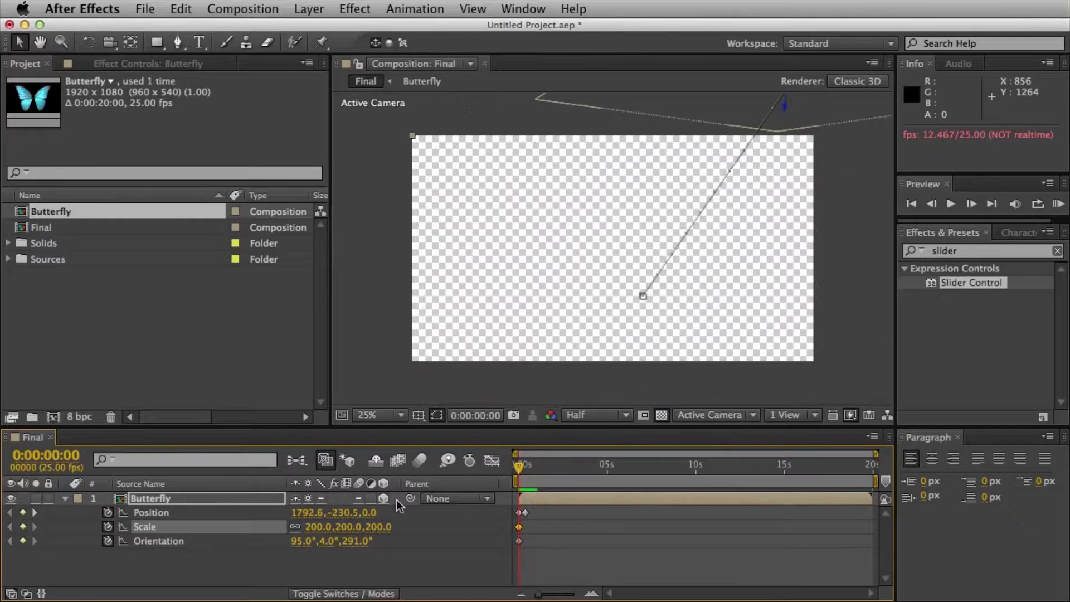
pyautogui.write('15')
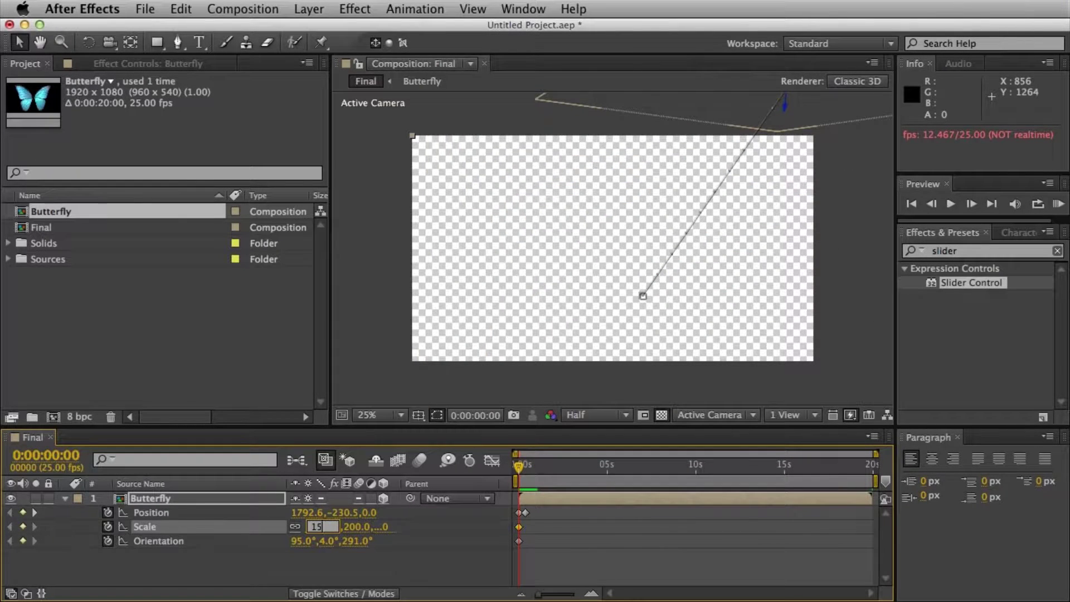
pyautogui.write('0')
pyautogui.press('Return')
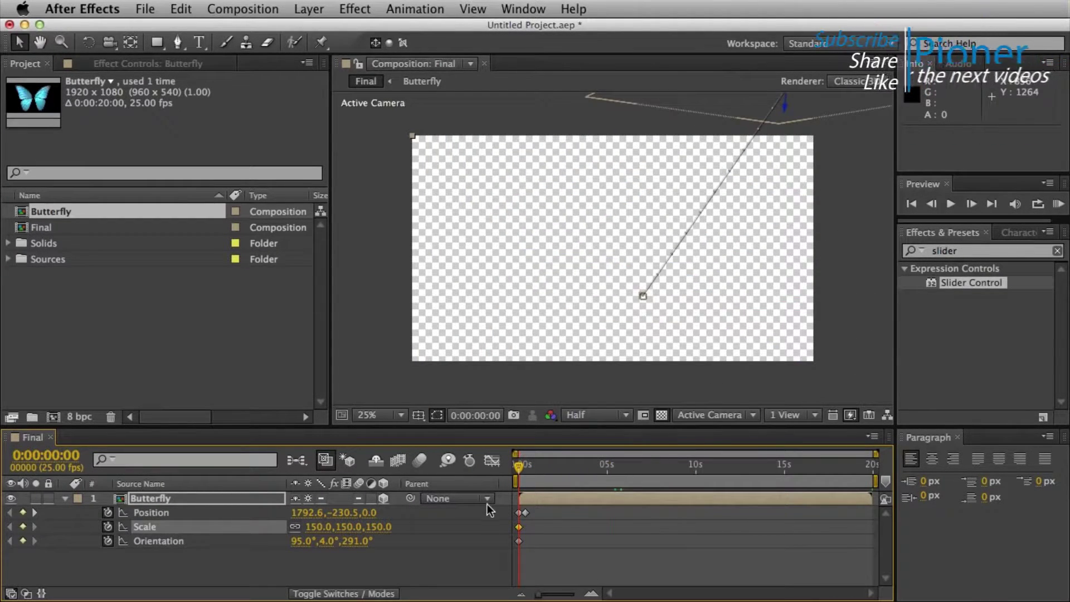
pyautogui.click(384, 564)
pyautogui.press('space')
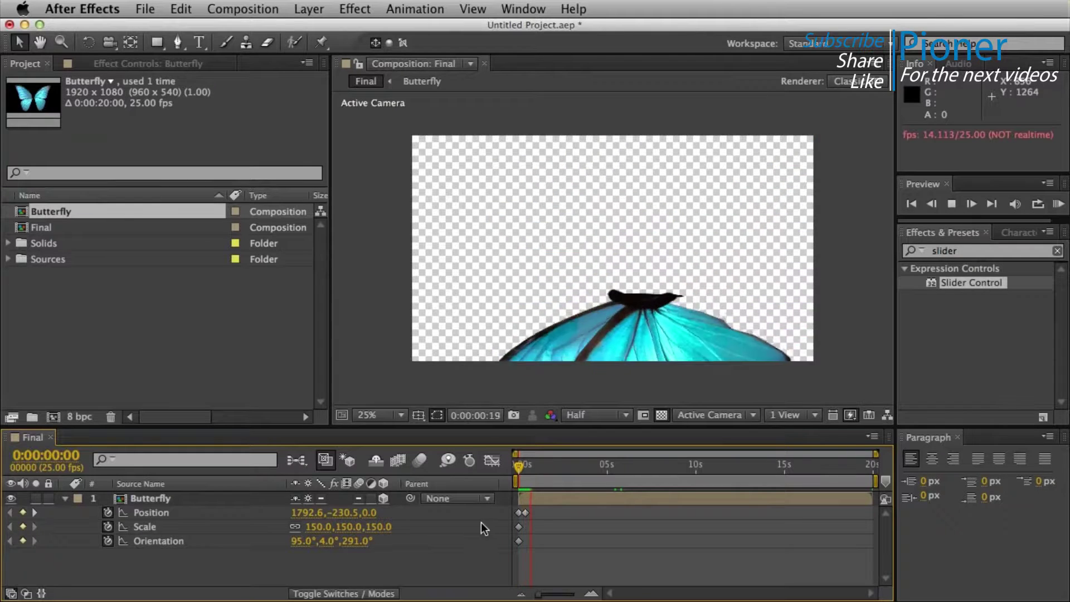
pyautogui.moveTo(534, 472); pyautogui.dragTo(347, 466)
pyautogui.press('space')
pyautogui.press('space')
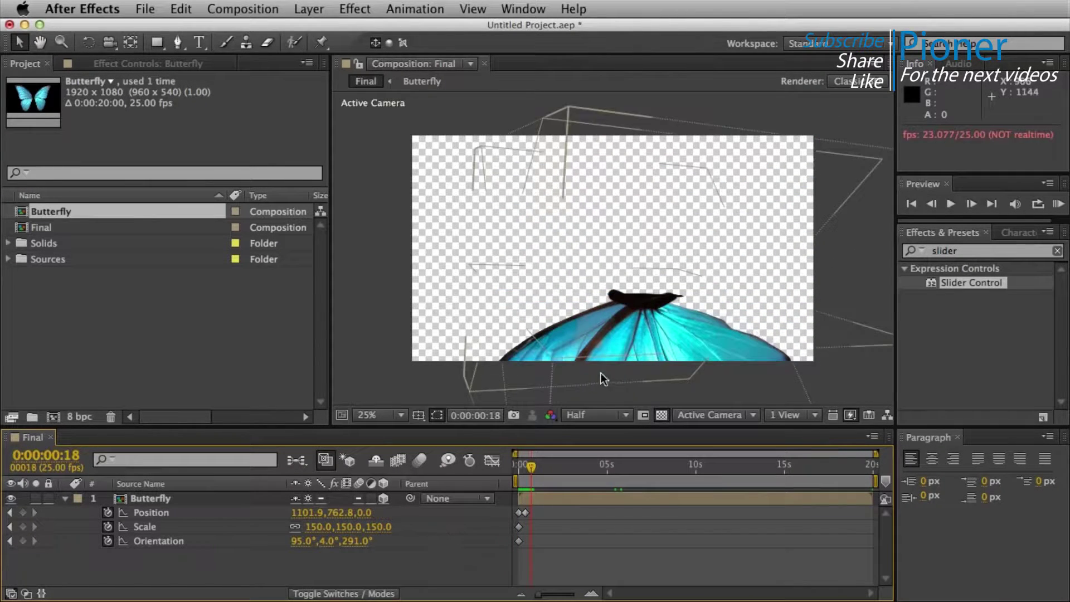
# Move the butterfly's second Position keyframe to about 1515.2, 810.8 and preview the entrance
pyautogui.moveTo(530, 465); pyautogui.dragTo(525, 466)
pyautogui.moveTo(671, 240); pyautogui.dragTo(809, 248)
pyautogui.moveTo(562, 466); pyautogui.dragTo(377, 462)
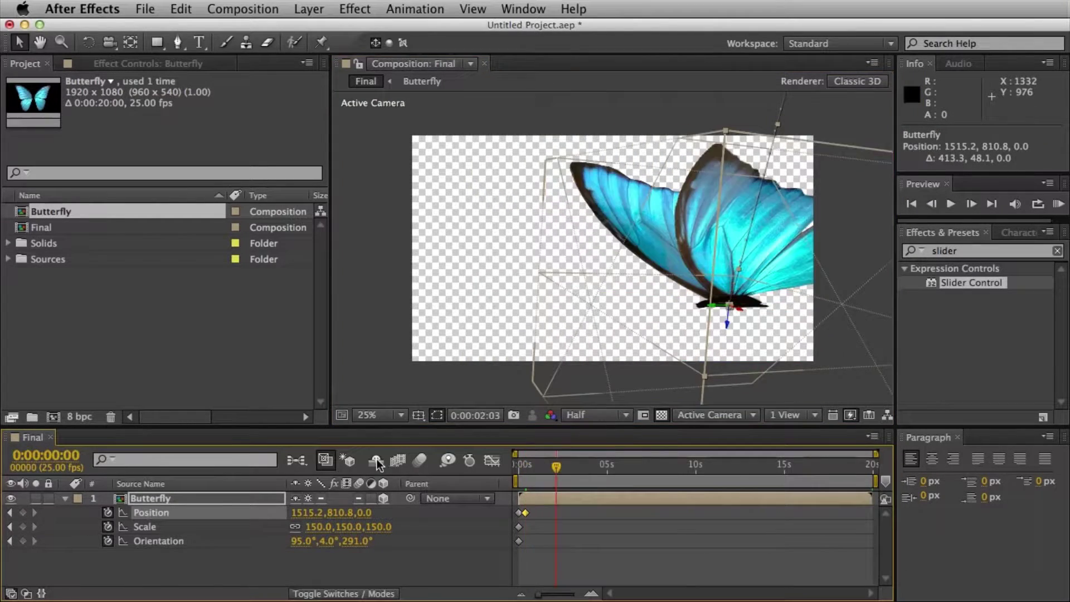
pyautogui.press('space')
# At 0:00:01:00, move the butterfly across the frame to about 822.5, 830.1 and set its scale to 120%
pyautogui.moveTo(533, 474); pyautogui.dragTo(535, 474)
pyautogui.moveTo(632, 250); pyautogui.dragTo(440, 257)
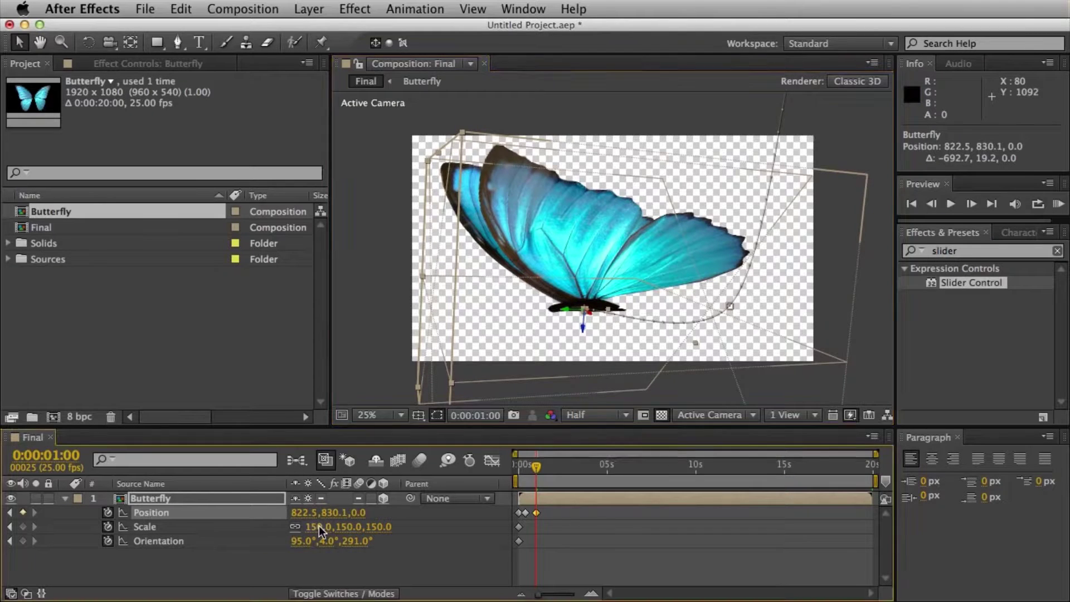
pyautogui.write('120')
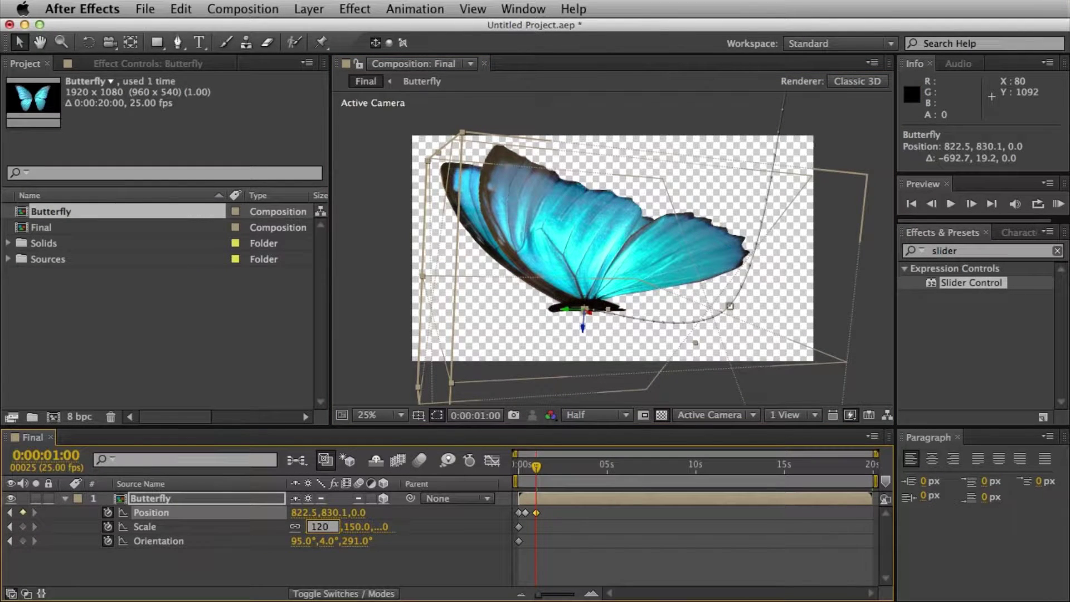
pyautogui.press('Return')
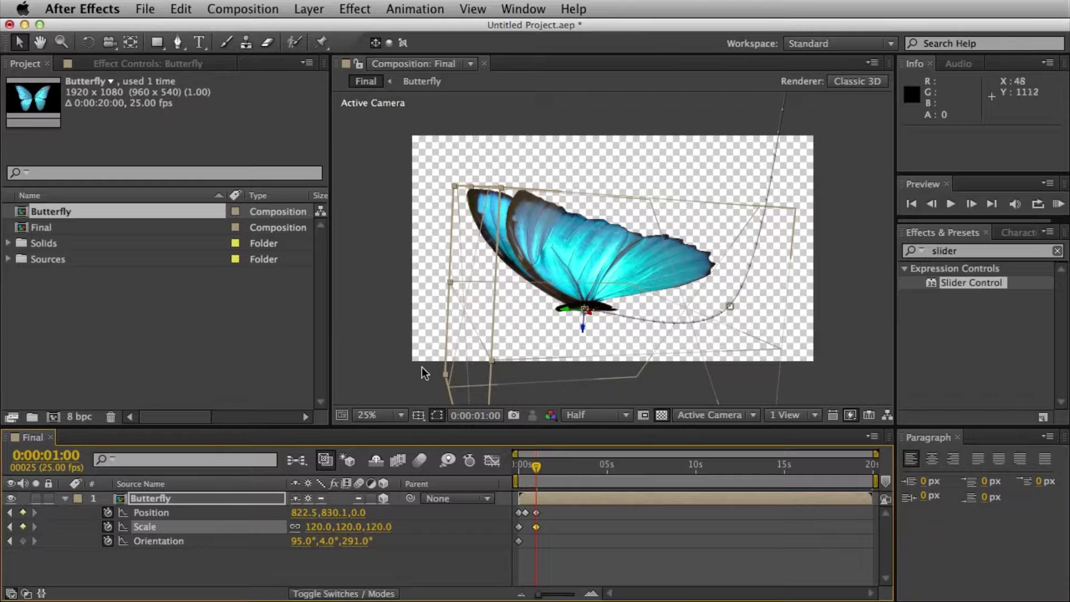
# Set the butterfly's orientation at 0:00:01:00 to 98°, 21°, 253° and preview the flight from the start
pyautogui.moveTo(302, 543); pyautogui.dragTo(332, 543)
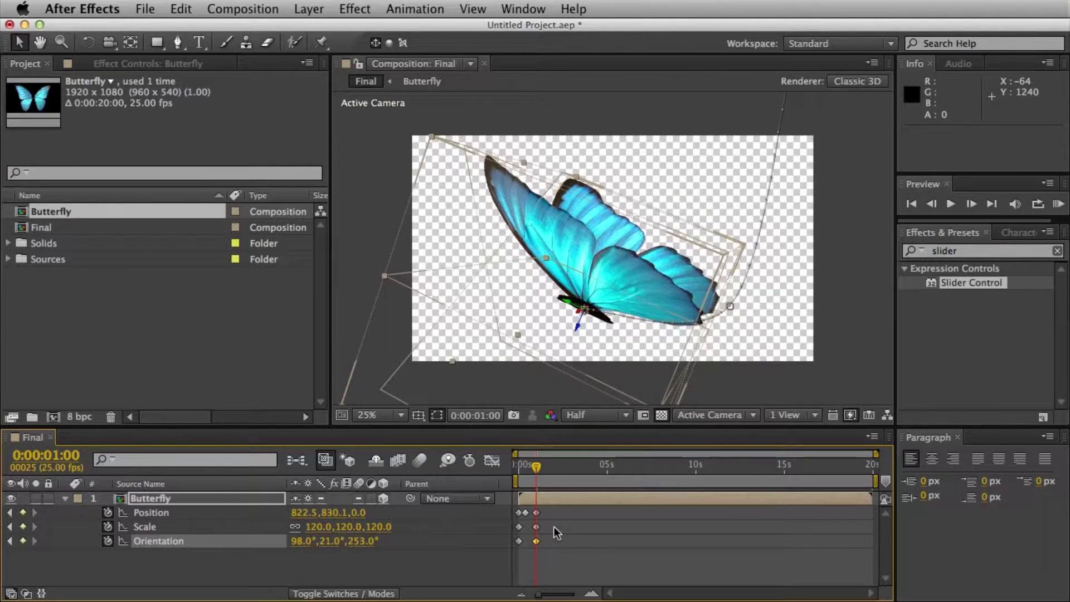
pyautogui.press('space')
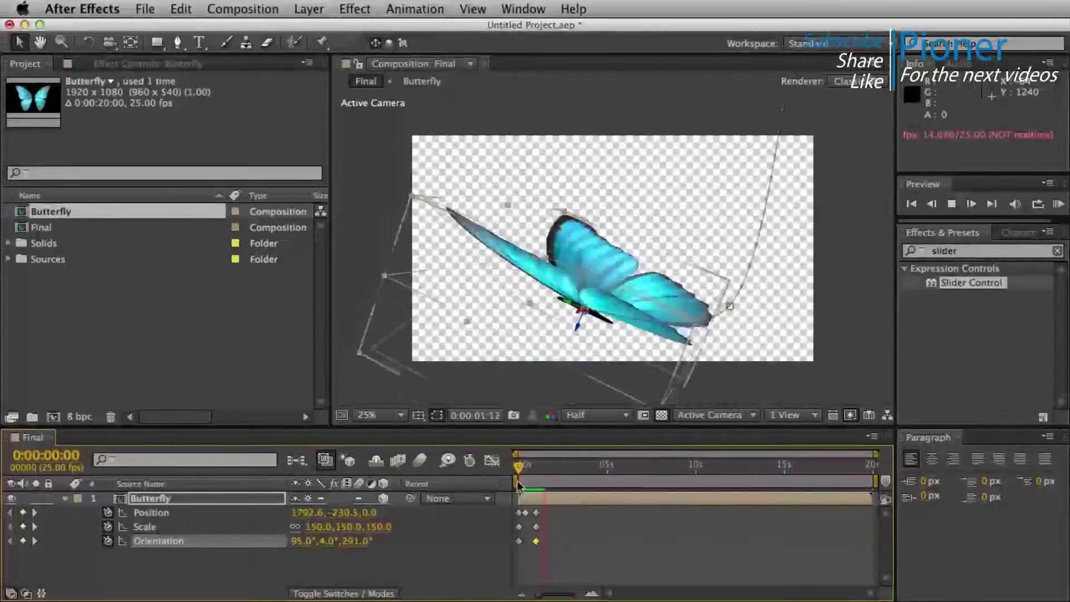
pyautogui.click(549, 475)
# At 0:00:02:00, set the butterfly's Z orientation to 179° and its scale to 100%, then preview from the start
pyautogui.moveTo(546, 473)
pyautogui.mouseDown()
pyautogui.moveTo(534, 470)
pyautogui.moveTo(548, 470)
pyautogui.mouseUp()
pyautogui.moveTo(359, 547); pyautogui.dragTo(296, 544)
pyautogui.click(314, 525)
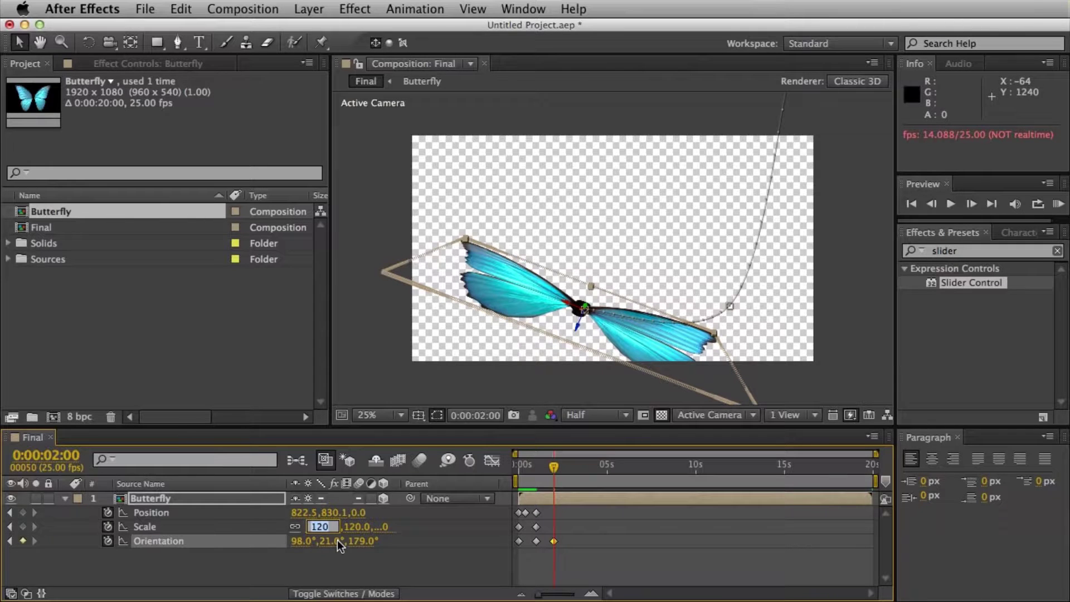
pyautogui.write('100')
pyautogui.press('Return')
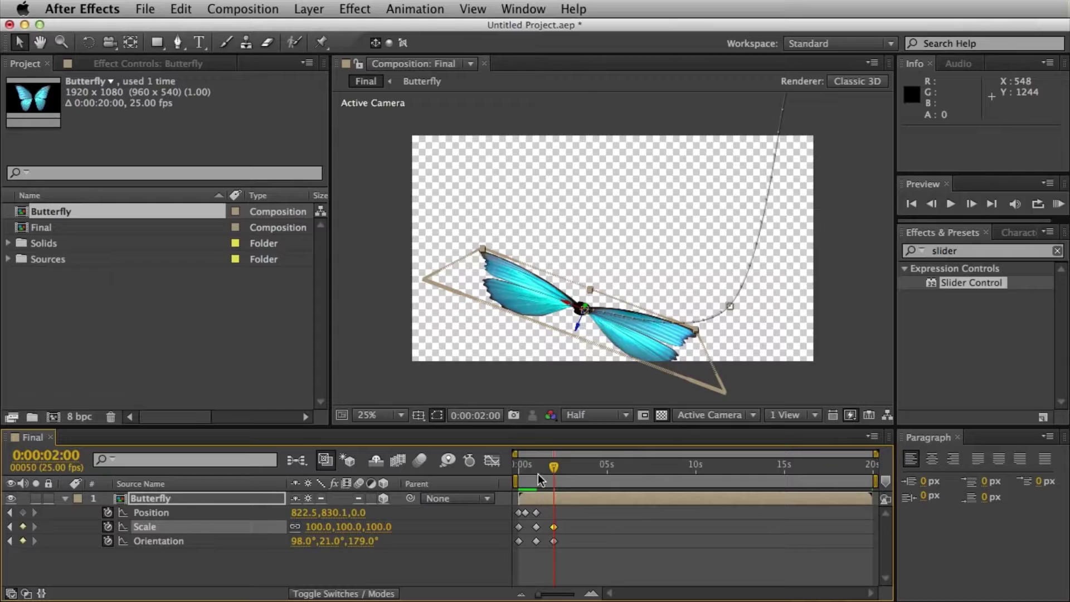
pyautogui.moveTo(537, 474); pyautogui.dragTo(508, 464)
pyautogui.press('space')
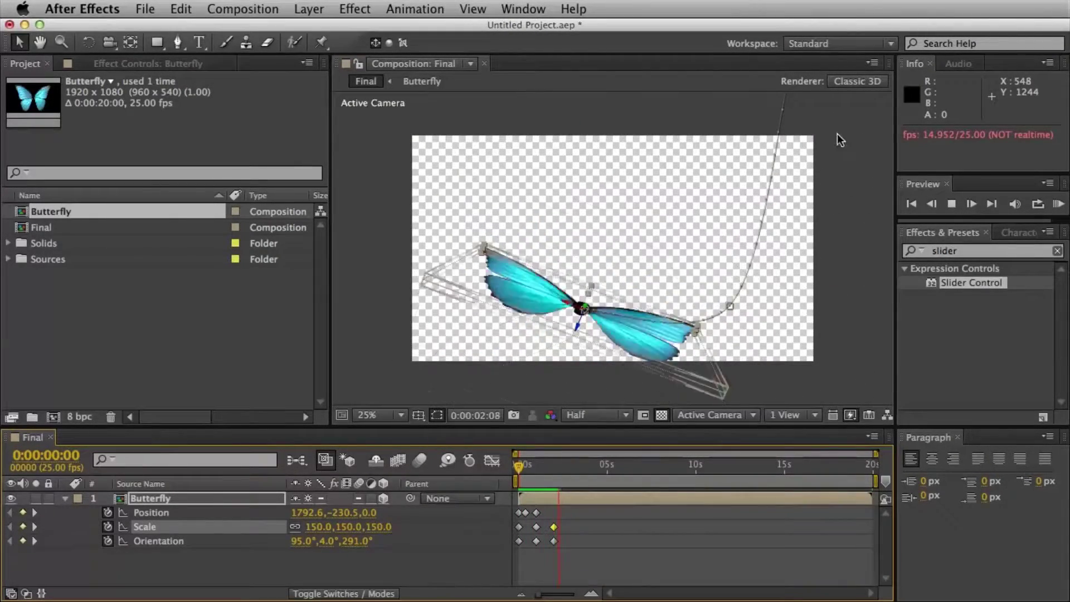
# Add keyframes at 0:00:03:24 placing the butterfly at about 1331.7, 409.6, oriented 119°, 13°, 161° and scaled to 50%
pyautogui.moveTo(551, 468); pyautogui.dragTo(552, 467)
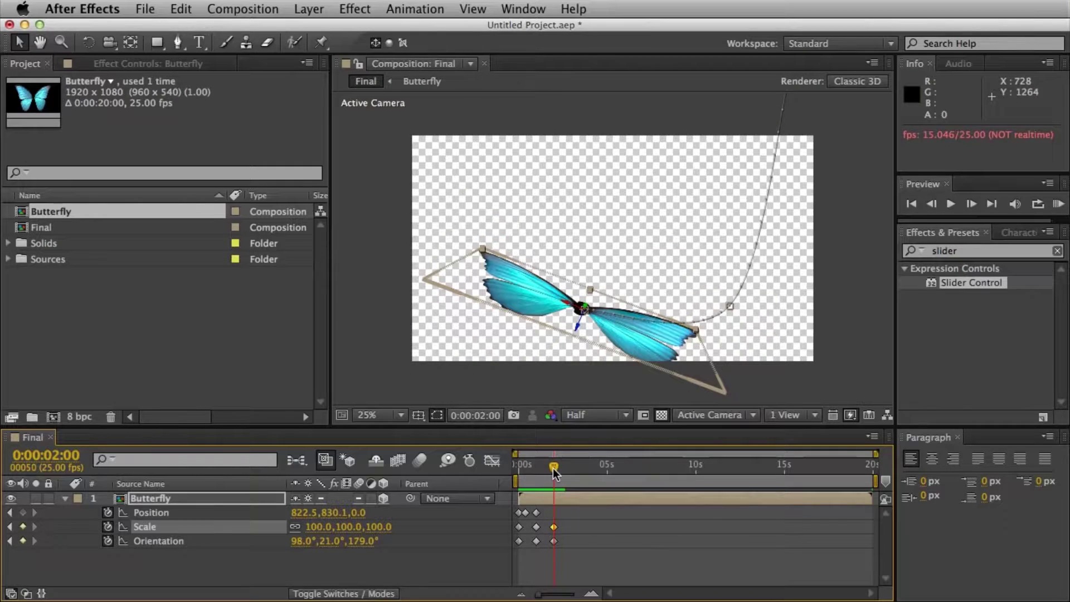
pyautogui.moveTo(553, 467); pyautogui.dragTo(587, 470)
pyautogui.moveTo(630, 310); pyautogui.dragTo(764, 204)
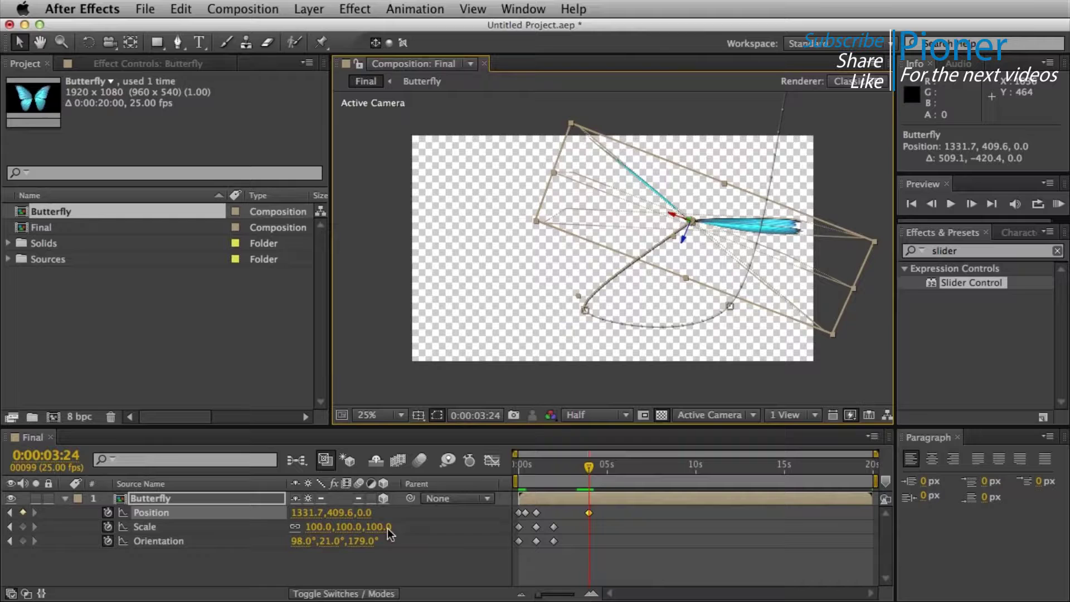
pyautogui.moveTo(367, 542); pyautogui.dragTo(278, 530)
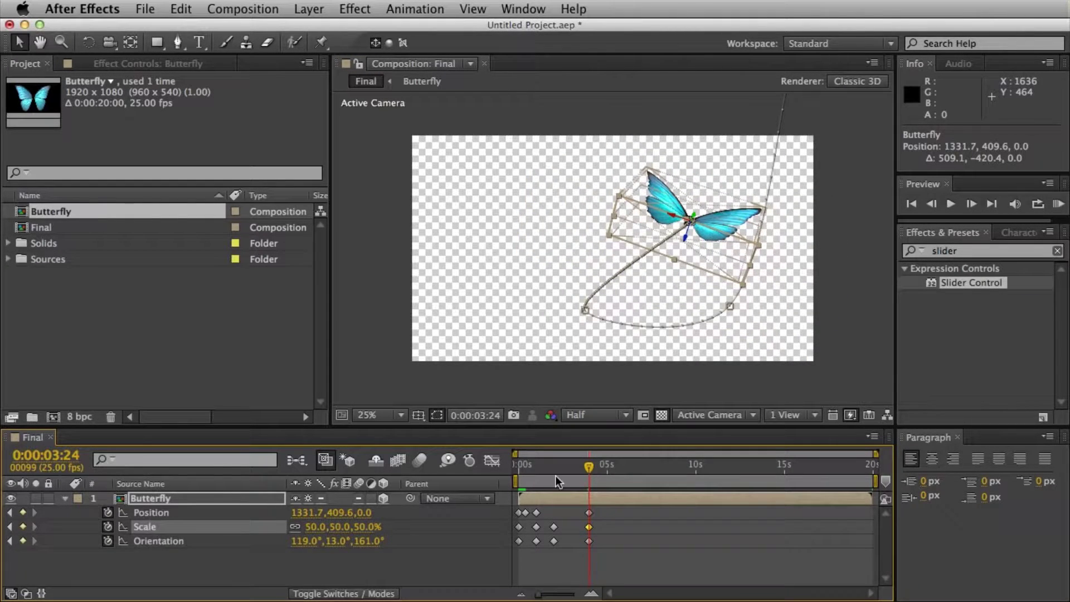
# Apply Easy Ease to all of the butterfly's Position, Scale and Orientation keyframes and preview the flight
pyautogui.press('Home')
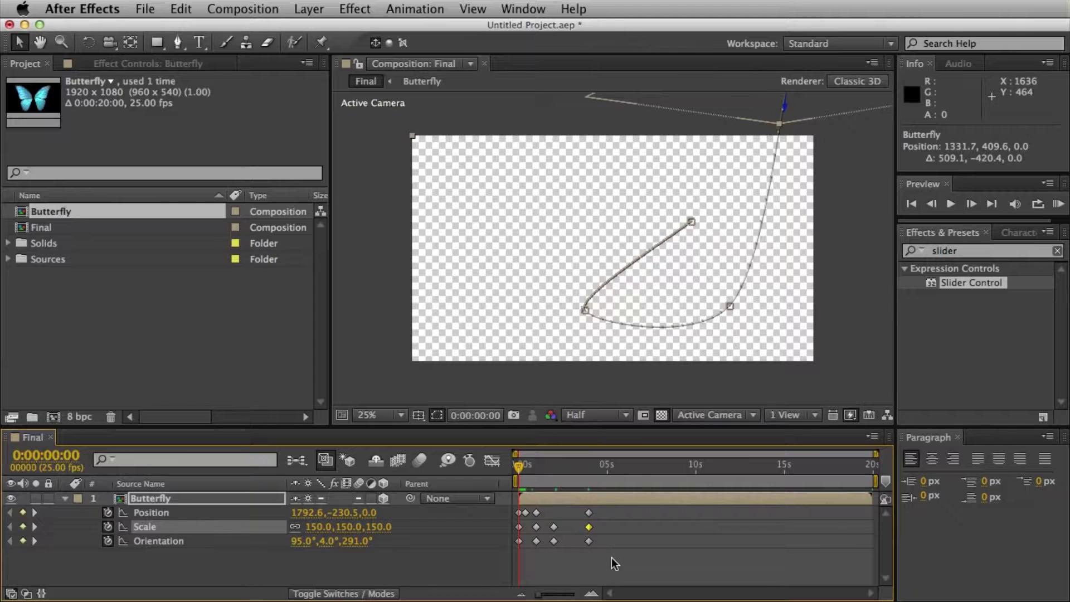
pyautogui.moveTo(610, 558); pyautogui.dragTo(534, 516)
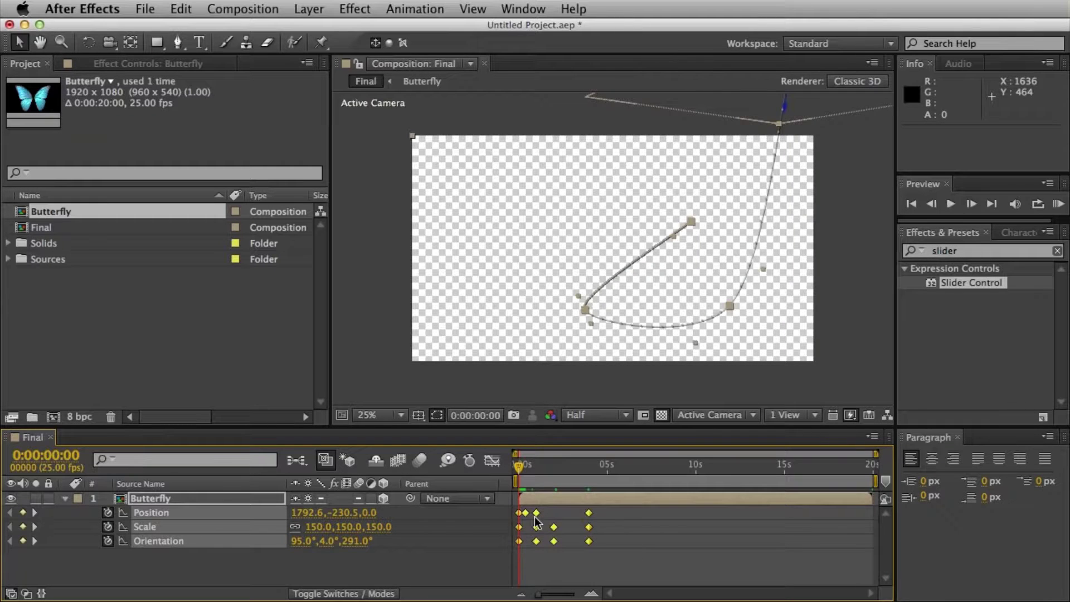
pyautogui.rightClick(525, 512)
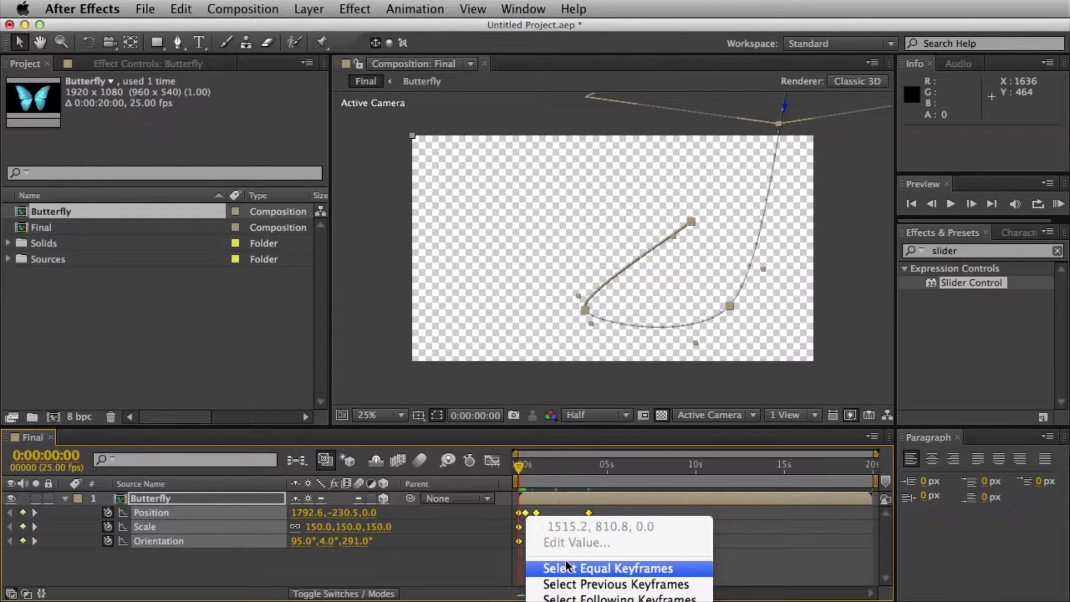
pyautogui.moveTo(641, 551)
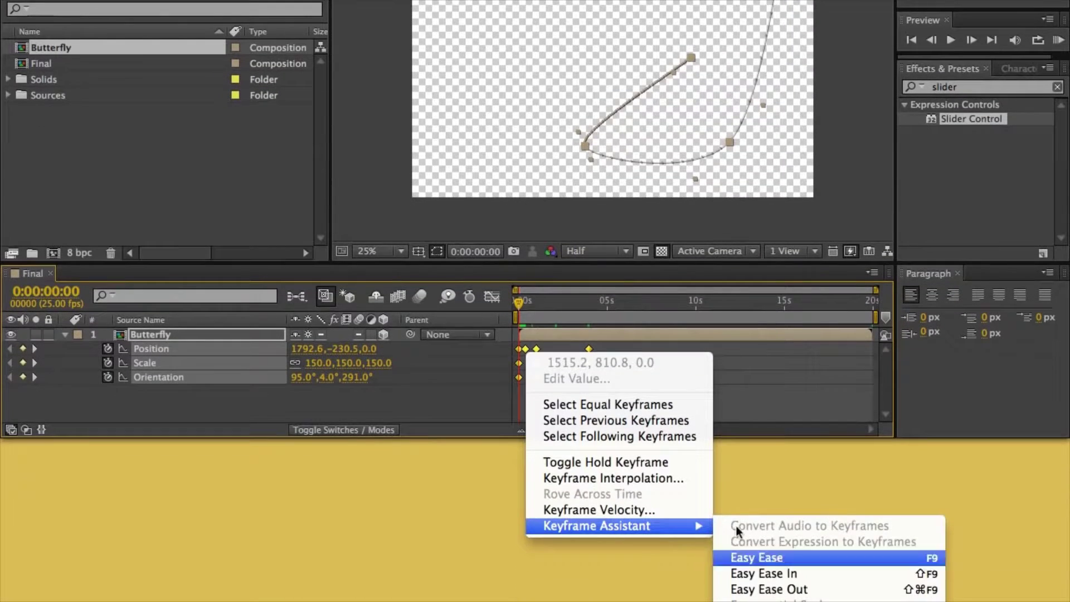
pyautogui.click(747, 557)
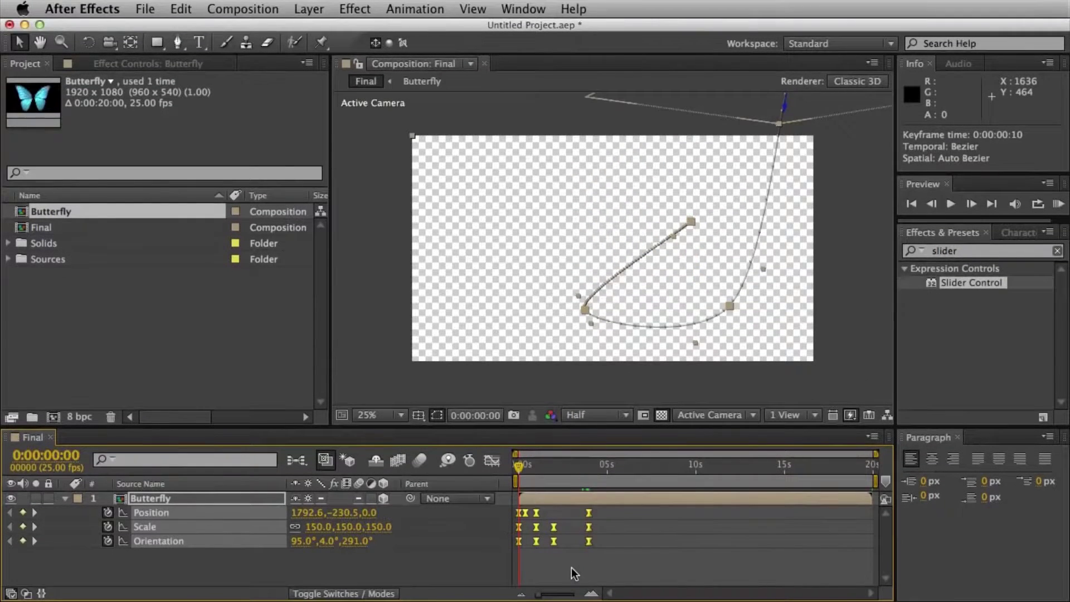
pyautogui.click(574, 572)
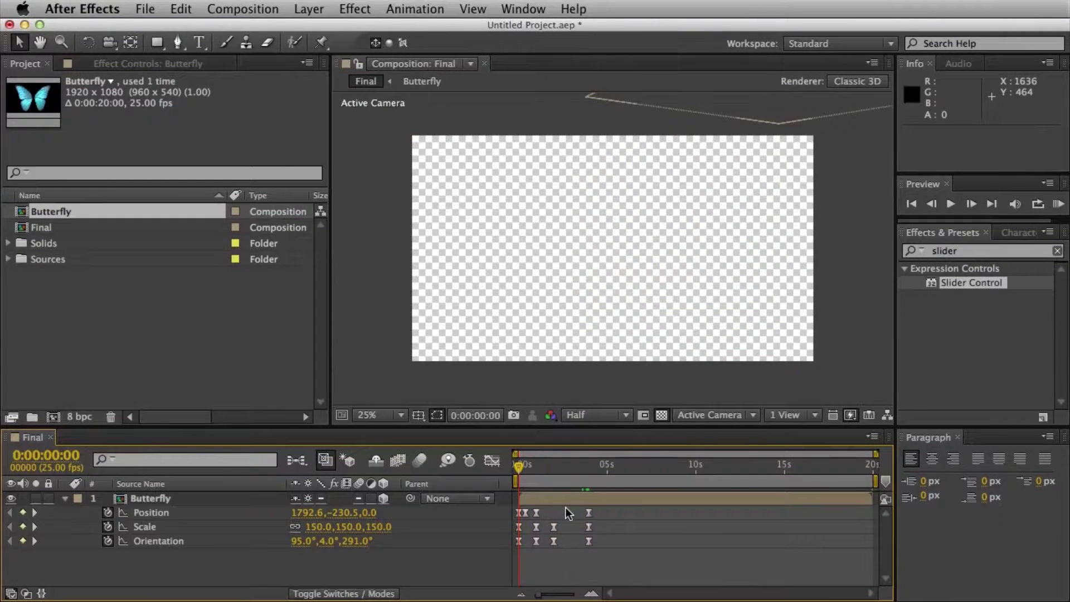
pyautogui.press('space')
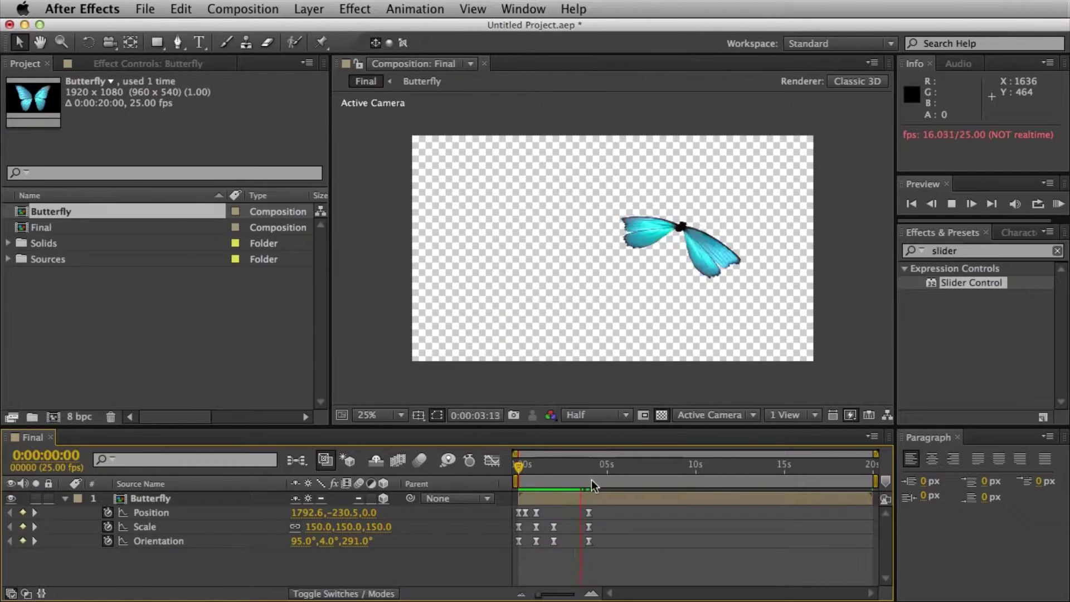
pyautogui.click(572, 476)
pyautogui.moveTo(573, 476); pyautogui.dragTo(534, 473)
pyautogui.press('space')
pyautogui.press('space')
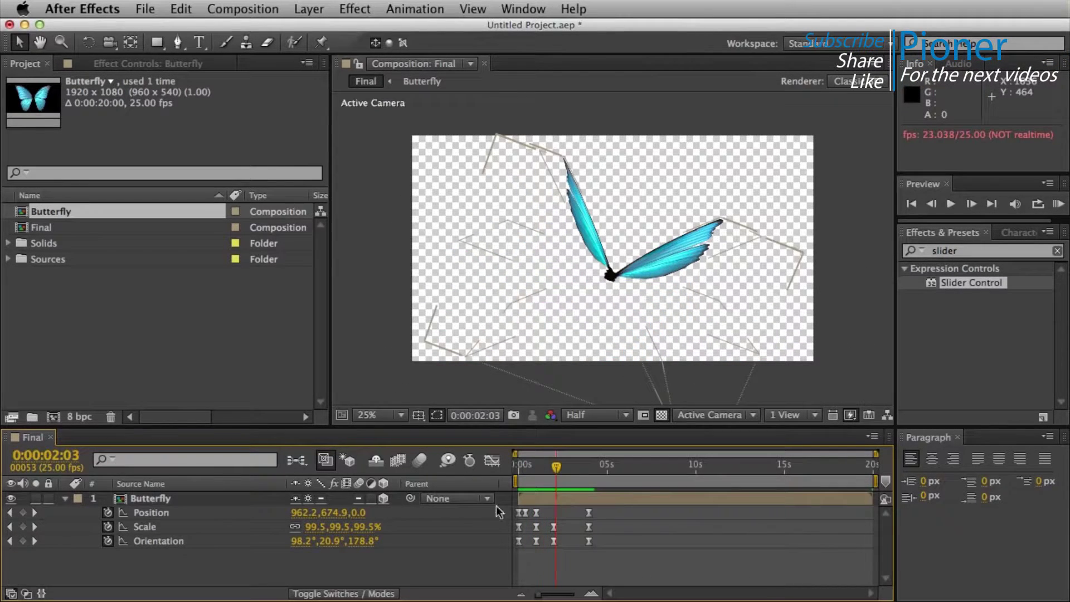
# Add the expression w=wiggle(3,80); [w[0],w[1]] to the Butterfly layer's Position
pyautogui.click(154, 498)
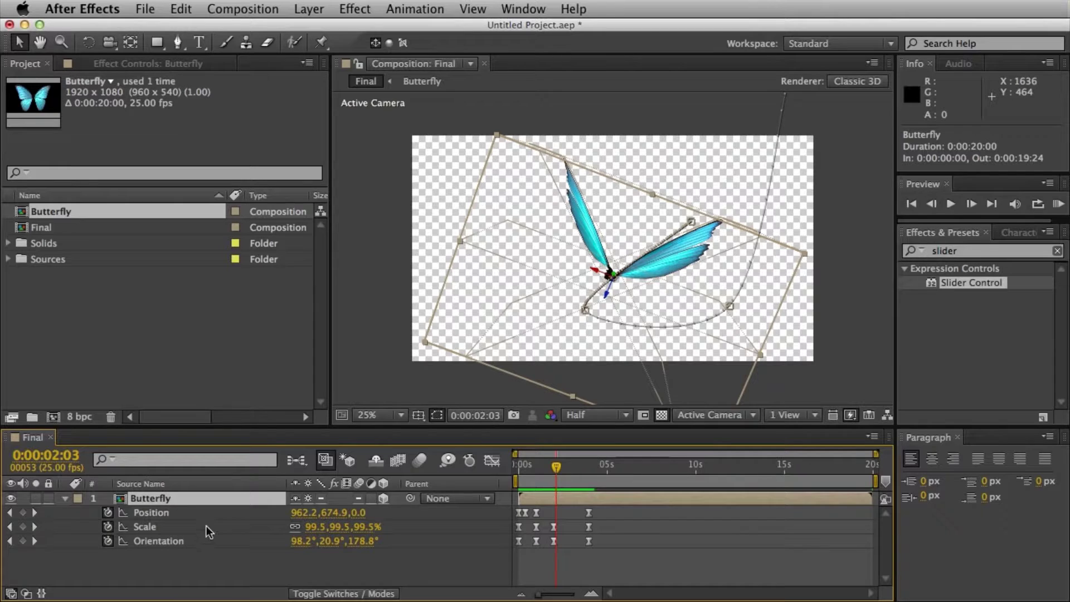
pyautogui.keyDown('alt'); pyautogui.click(108, 512); pyautogui.keyUp('alt')
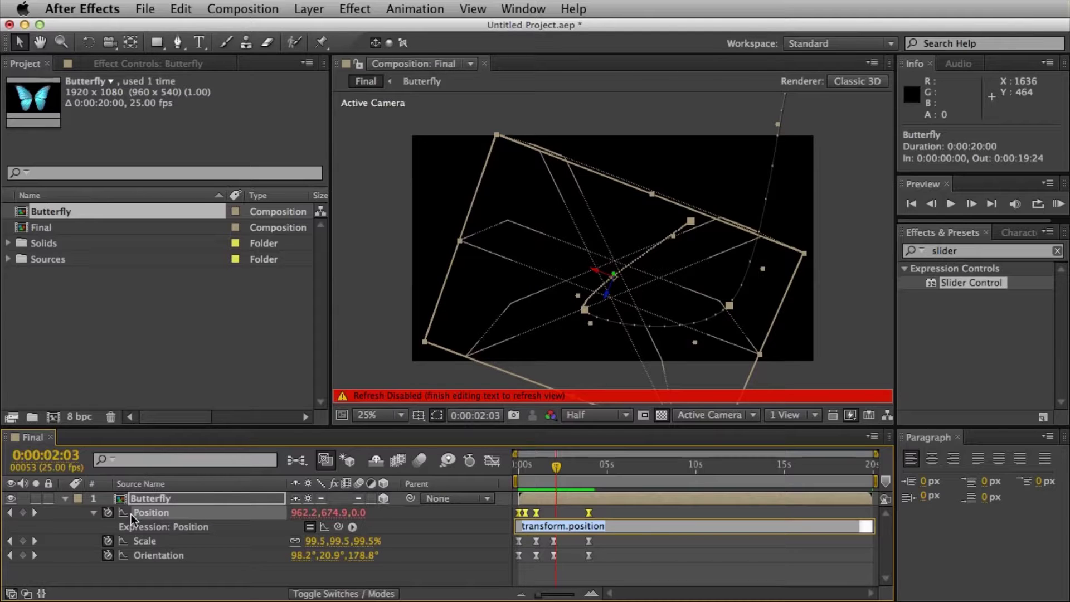
pyautogui.write('w')
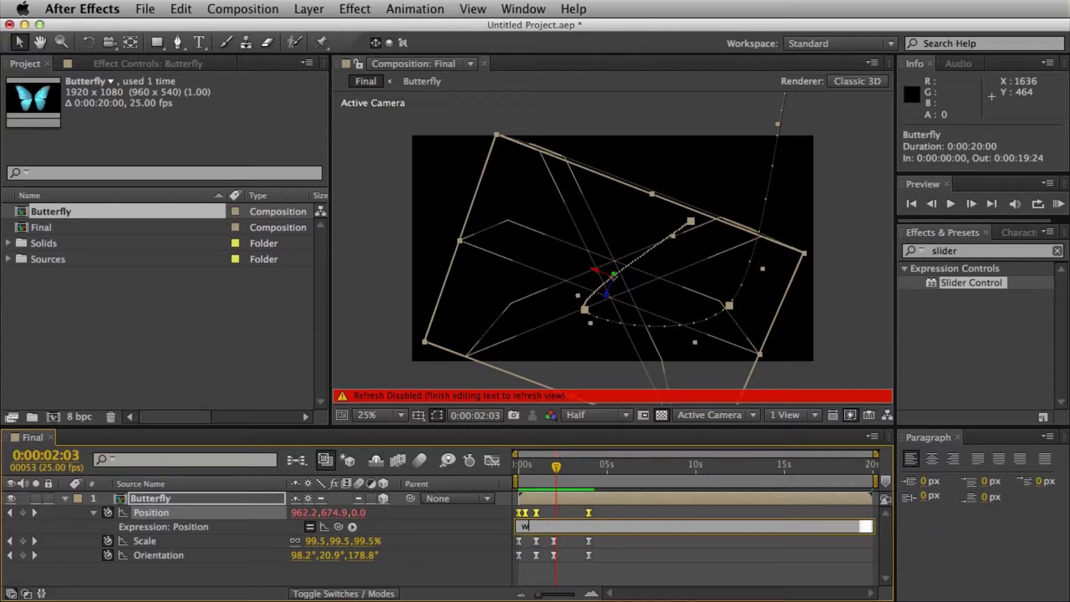
pyautogui.write('=wiggle')
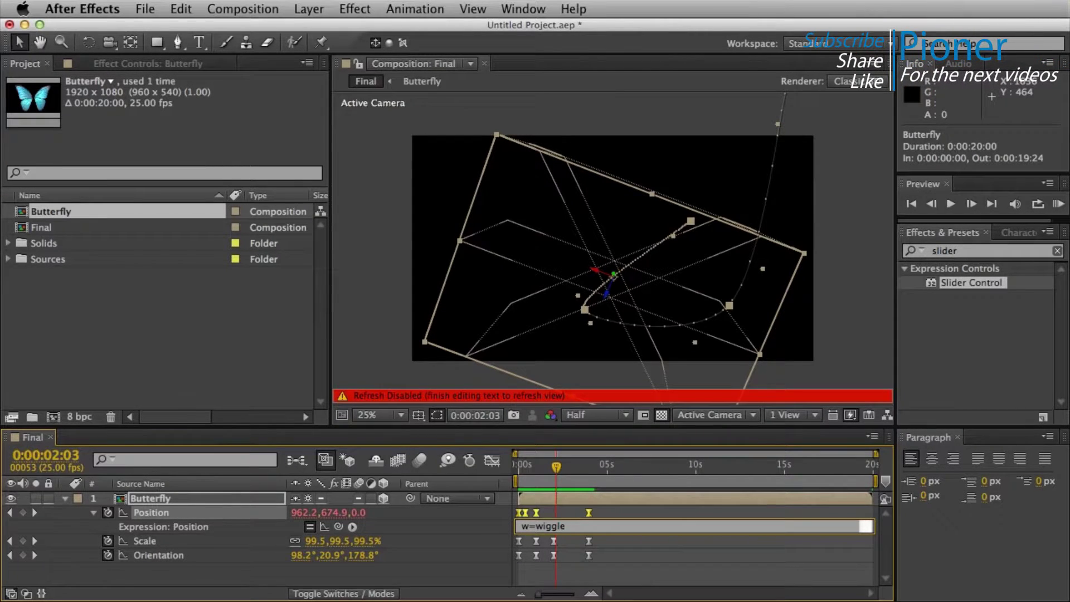
pyautogui.write('(3,')
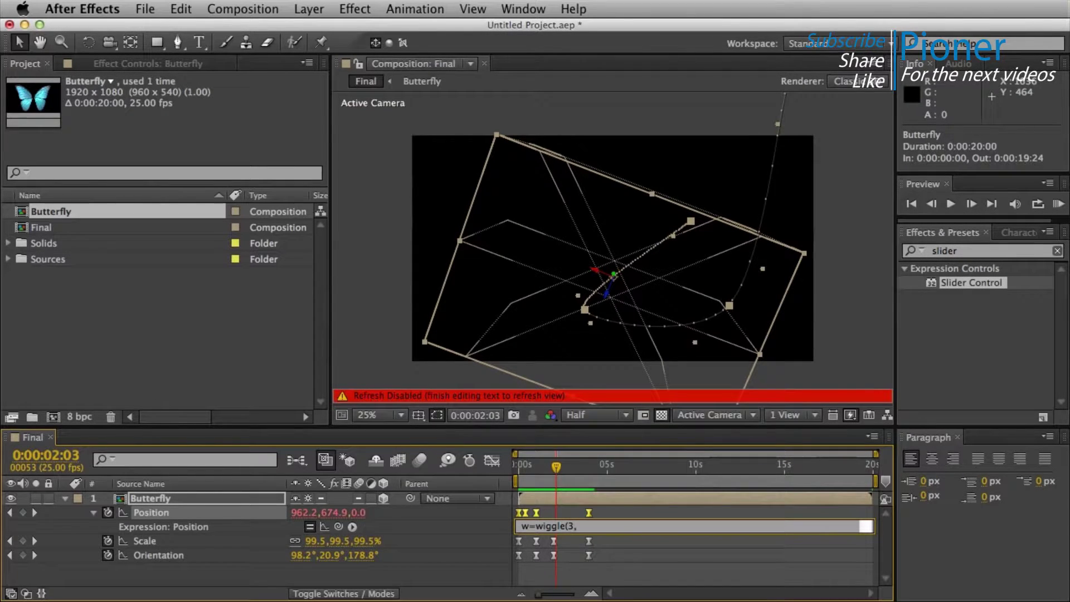
pyautogui.write('80')
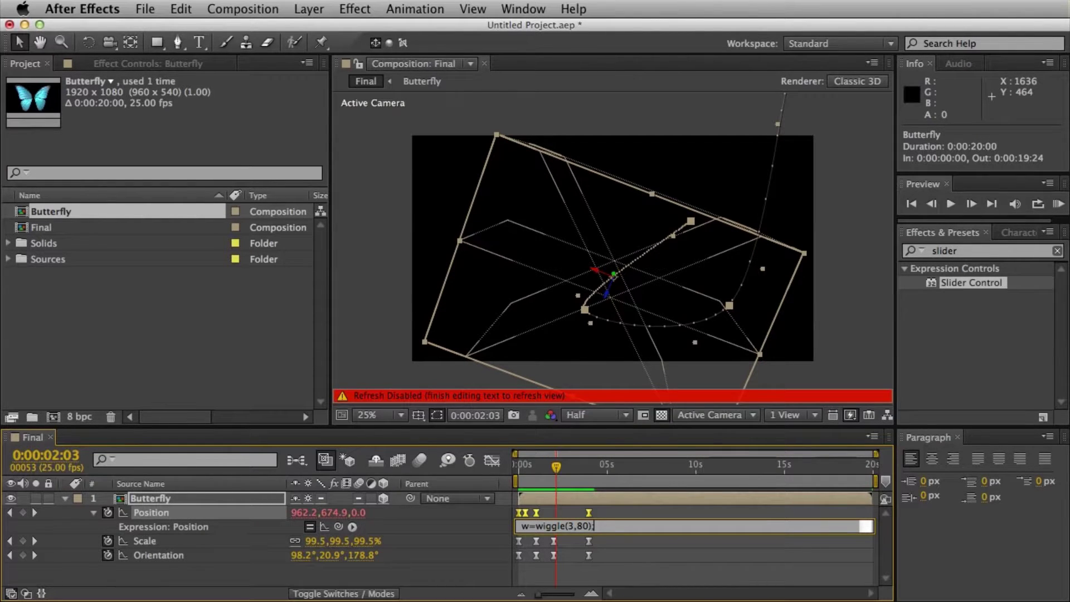
pyautogui.write(';')
pyautogui.press('Return')
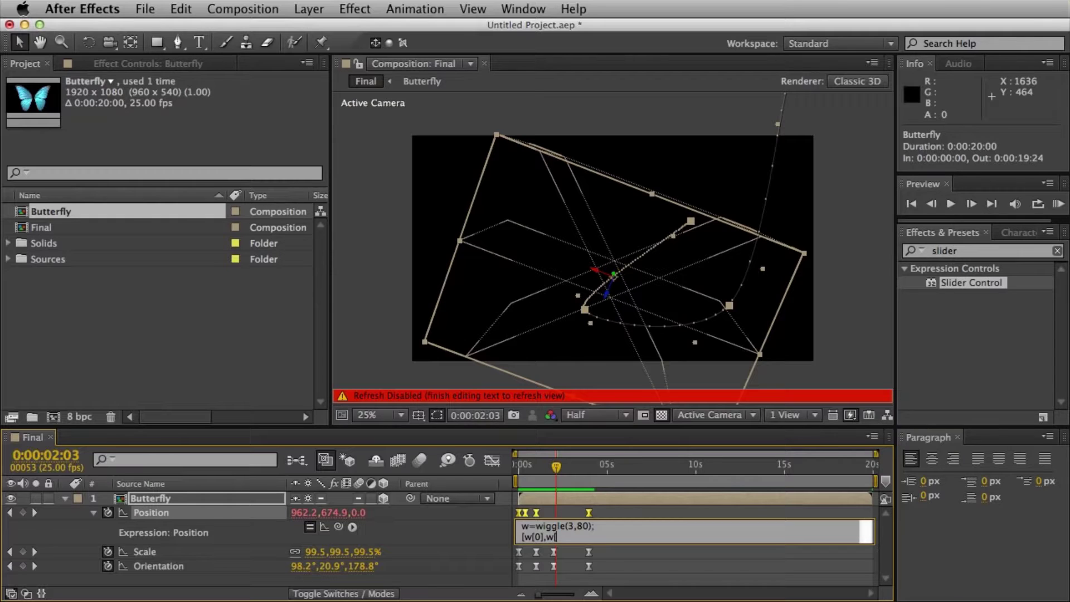
pyautogui.write(']]')
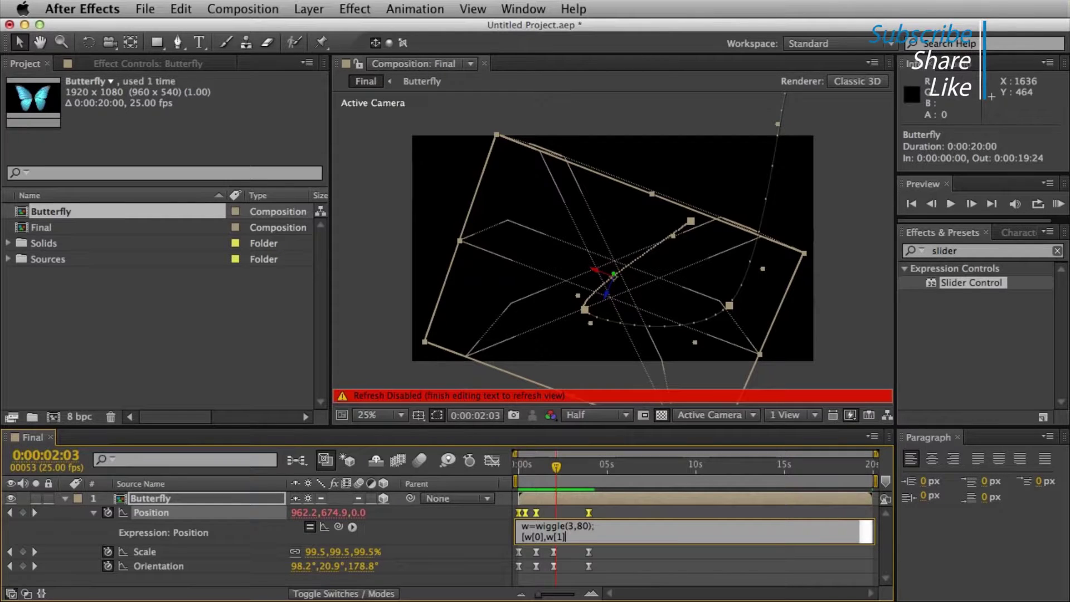
# Preview the wiggling flight, then deselect the layer and play it again from the start
pyautogui.moveTo(521, 465); pyautogui.dragTo(548, 468)
pyautogui.press('space')
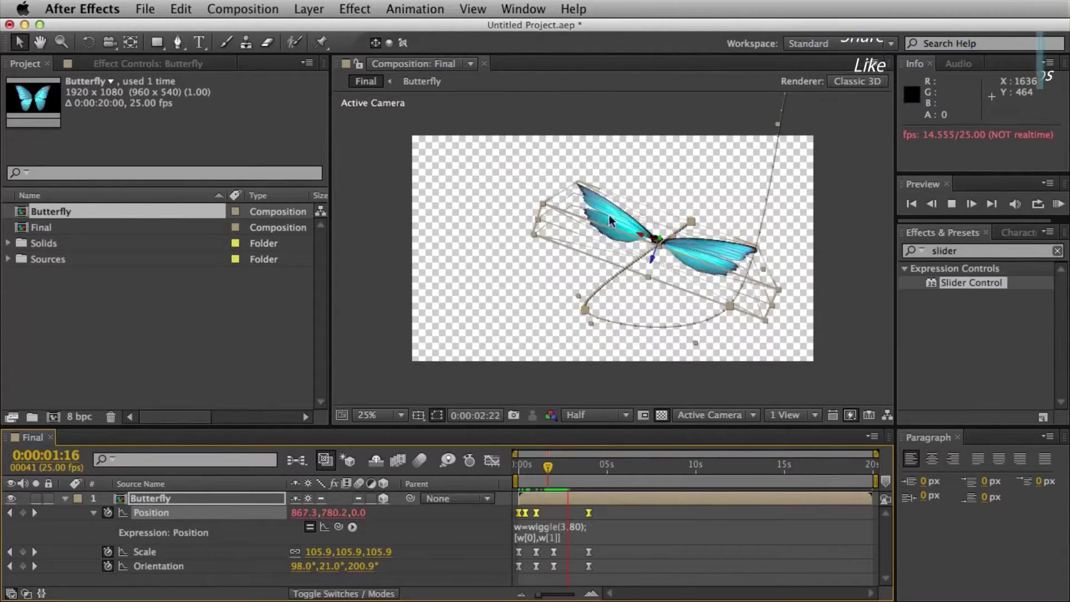
pyautogui.press('space')
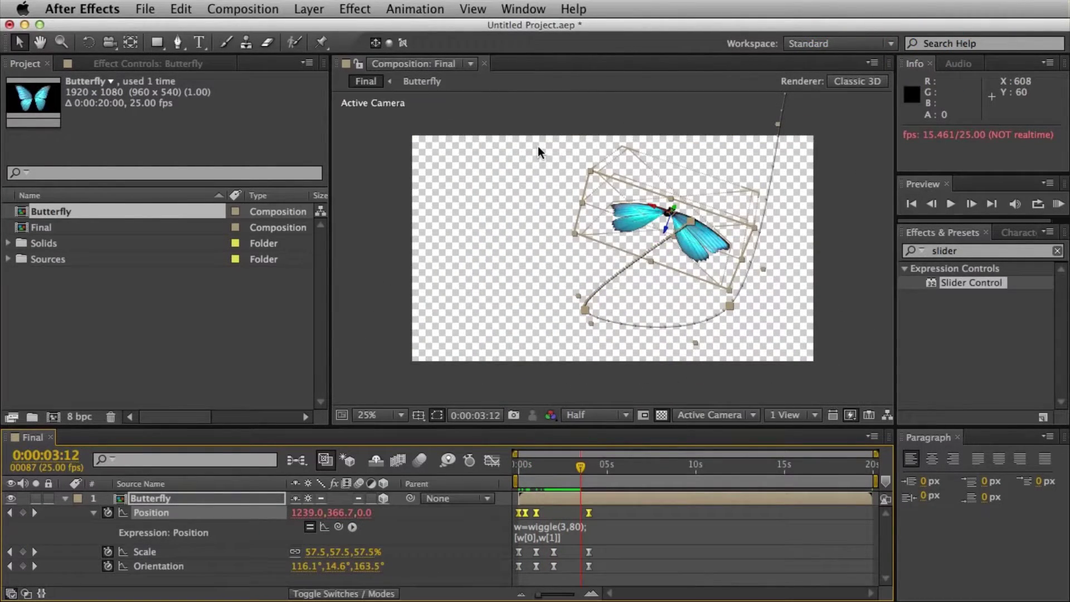
pyautogui.moveTo(580, 467); pyautogui.dragTo(501, 469)
pyautogui.click(349, 368)
pyautogui.press('space')
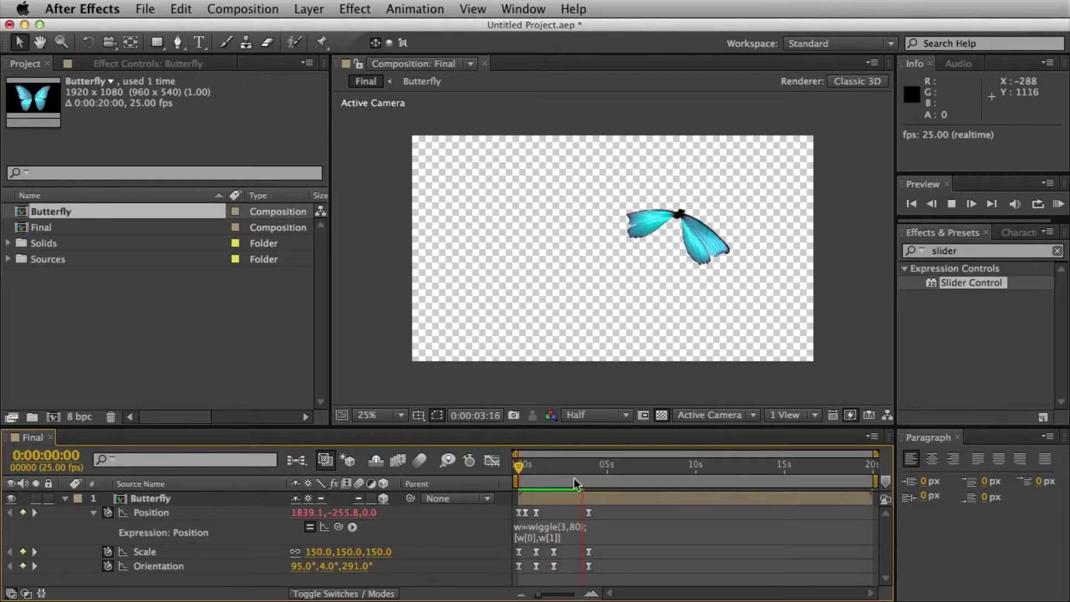
# At 0:00:03:24, move the butterfly out of frame to about 1830.4, -63.8, set its scale to 25% and preview from the start
pyautogui.moveTo(589, 472)
pyautogui.mouseDown()
pyautogui.moveTo(569, 481)
pyautogui.moveTo(584, 483)
pyautogui.mouseUp()
pyautogui.moveTo(727, 223); pyautogui.dragTo(837, 116)
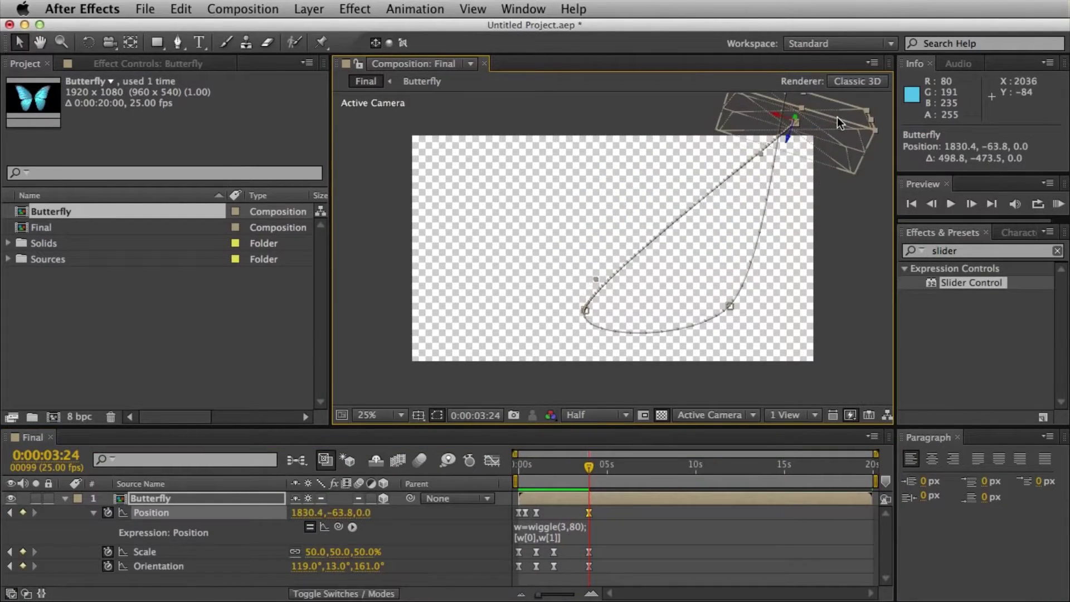
pyautogui.click(311, 551)
pyautogui.write('25')
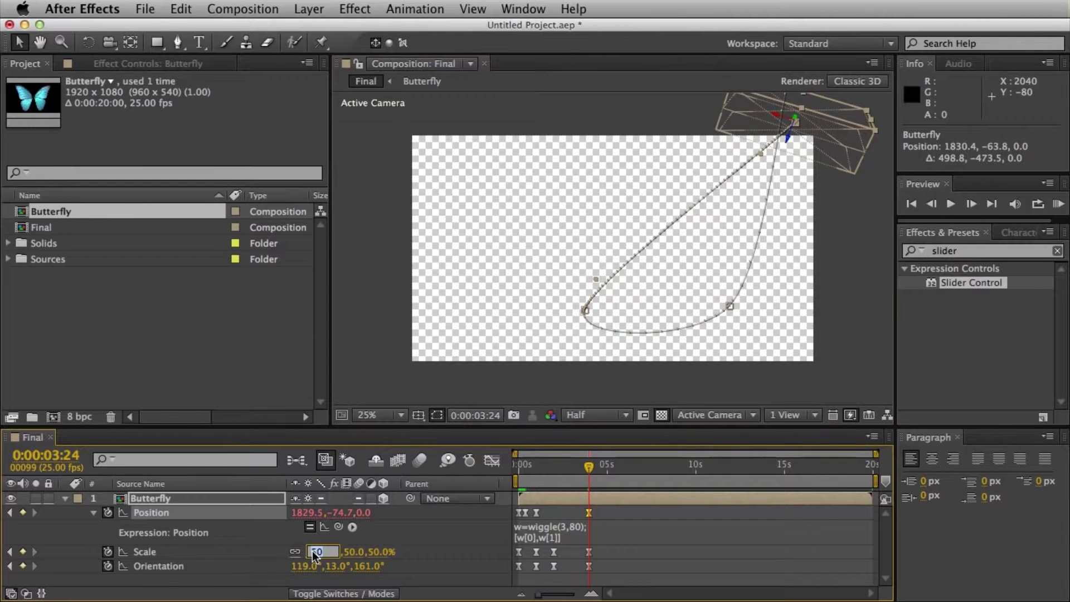
pyautogui.press('Return')
pyautogui.moveTo(538, 470); pyautogui.dragTo(515, 473)
pyautogui.click(655, 519)
pyautogui.click(654, 513)
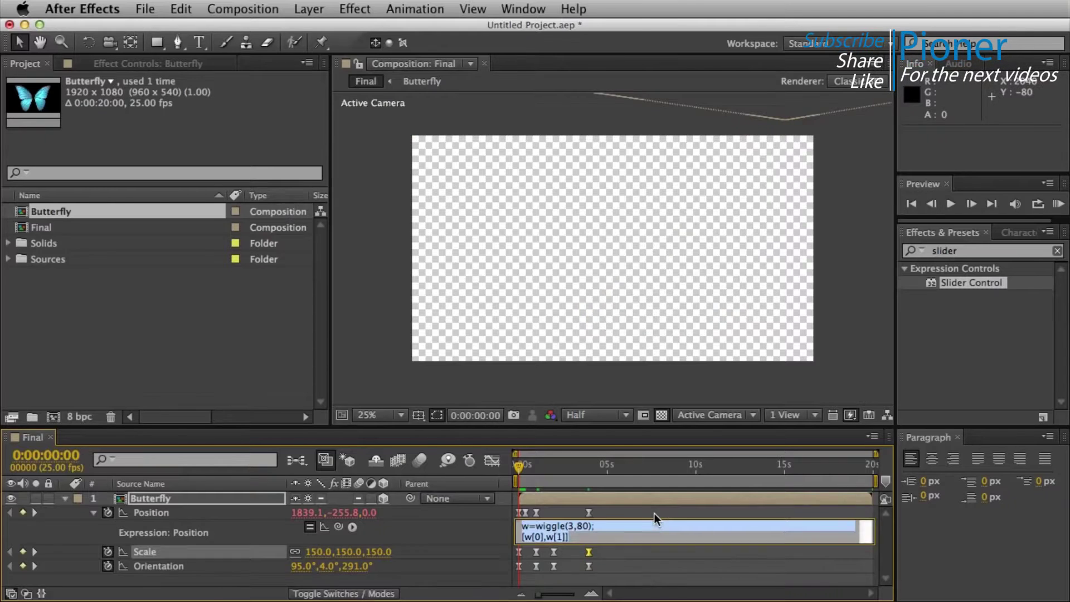
pyautogui.press('space')
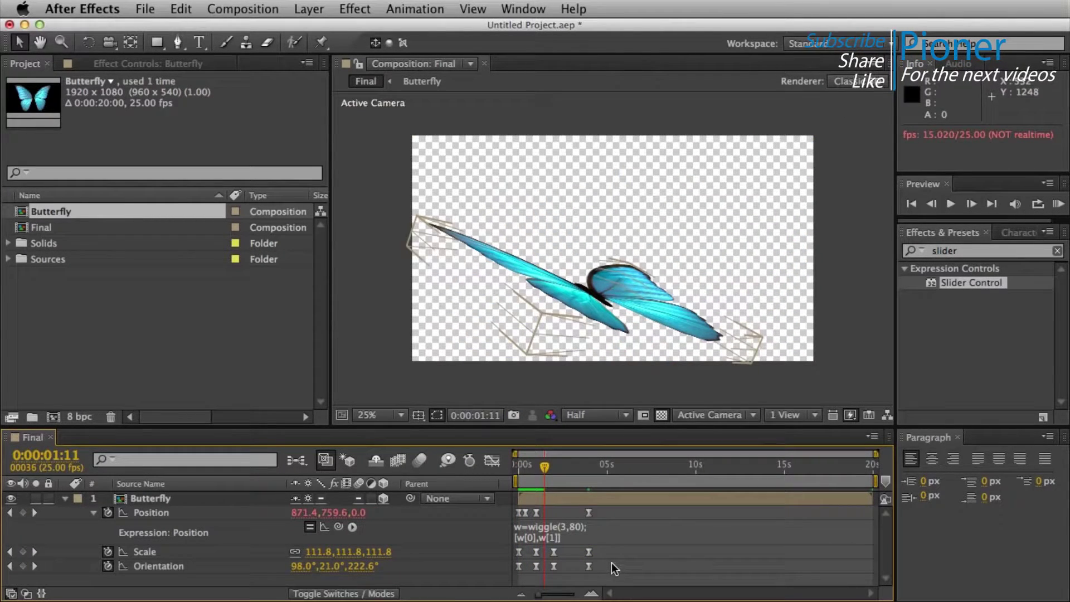
# Set the spatial interpolation of all Position keyframes to Linear and preview the flight from the start
pyautogui.moveTo(615, 514); pyautogui.dragTo(498, 509)
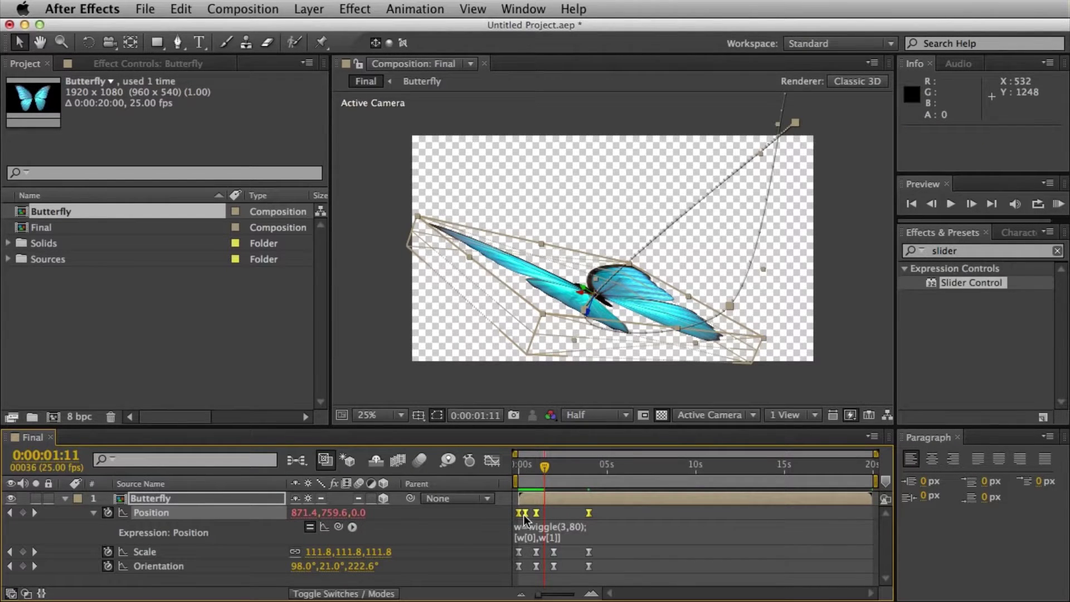
pyautogui.rightClick(523, 513)
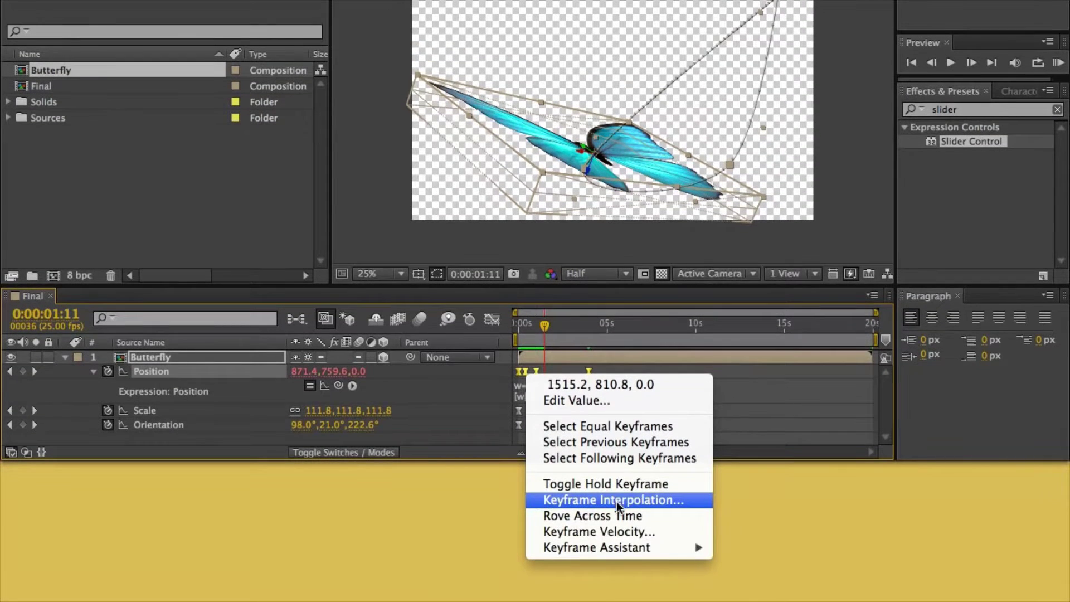
pyautogui.click(616, 501)
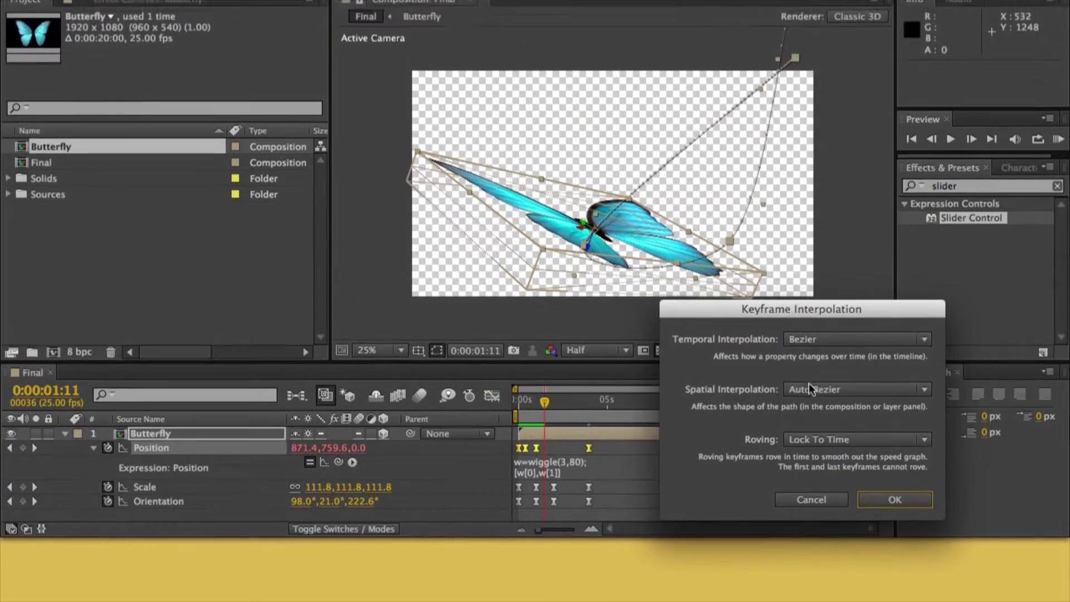
pyautogui.click(810, 309)
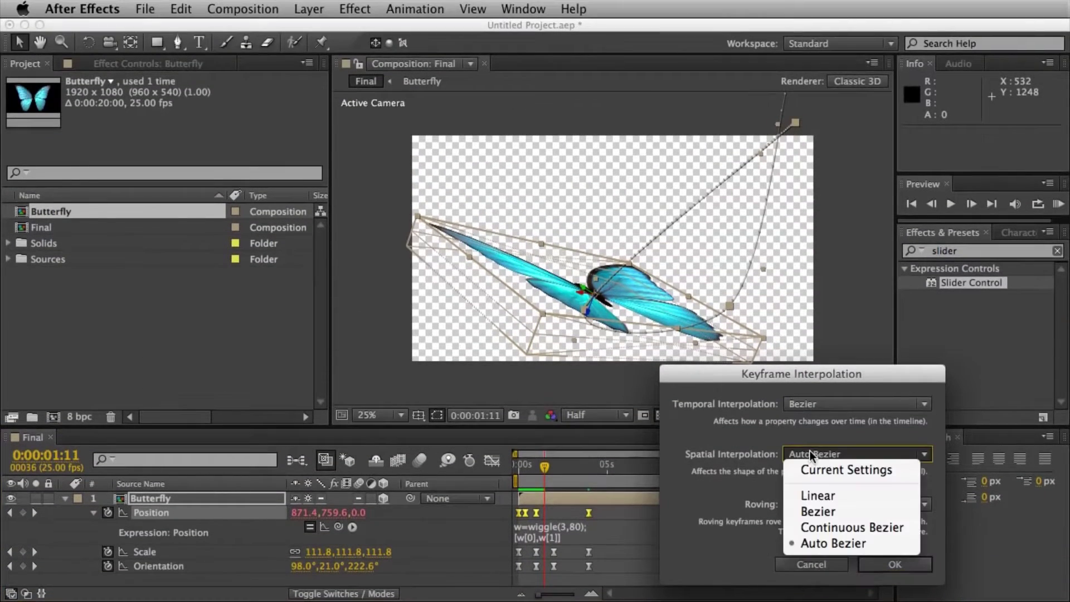
pyautogui.click(824, 497)
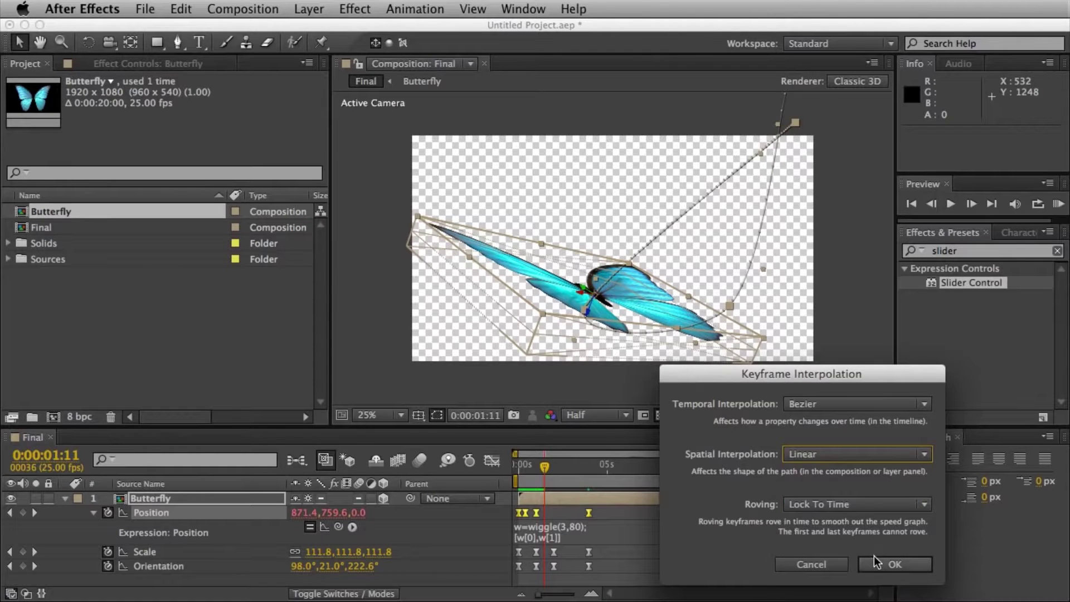
pyautogui.click(874, 563)
pyautogui.press('Home')
pyautogui.press('space')
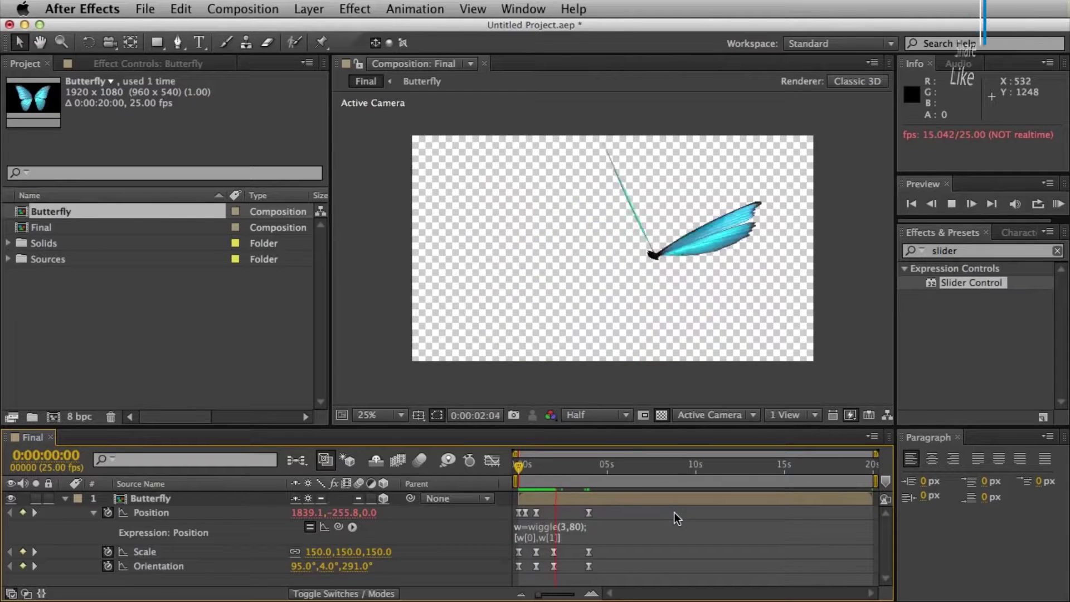
# Align the second and third Scale and Orientation keyframes with the Position keyframes at 0:00:00:10 and 0:00:01:00, then preview
pyautogui.moveTo(545, 468); pyautogui.dragTo(523, 467)
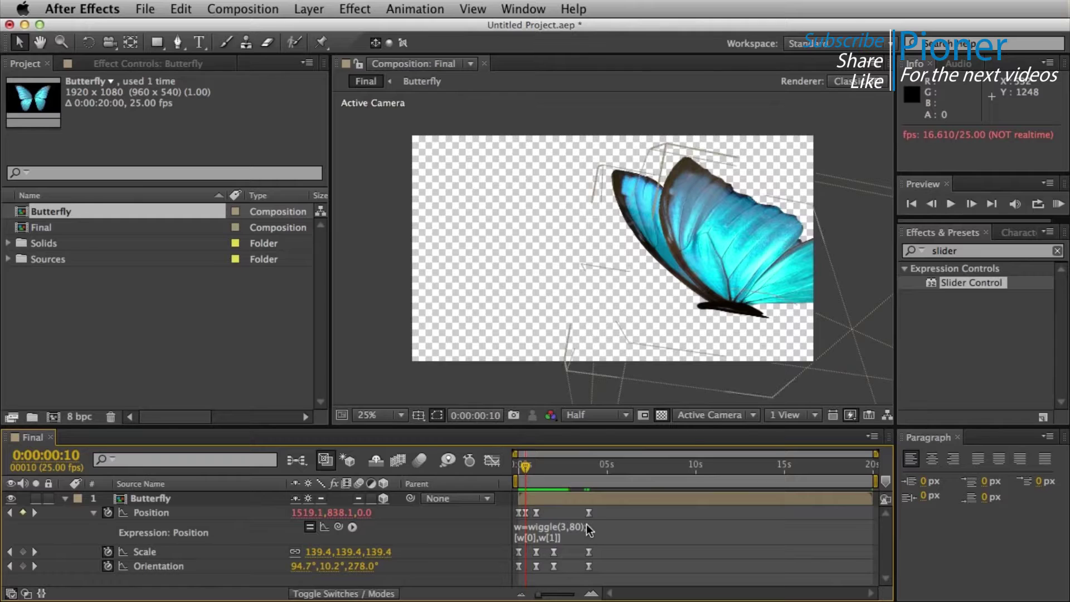
pyautogui.moveTo(545, 573); pyautogui.dragTo(524, 552)
pyautogui.moveTo(567, 581); pyautogui.dragTo(536, 554)
pyautogui.moveTo(542, 469); pyautogui.dragTo(519, 469)
pyautogui.press('space')
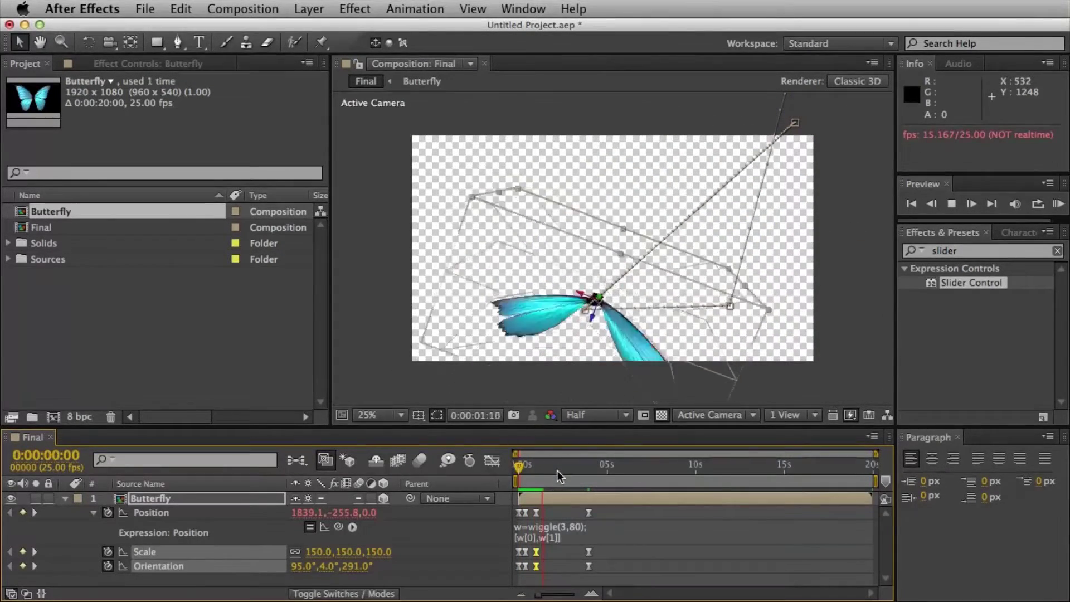
pyautogui.press('space')
# Shift the third set of keyframes to about 0:00:02:00 and the second to just before 0:00:01:00, then preview from the start
pyautogui.moveTo(518, 464); pyautogui.dragTo(536, 464)
pyautogui.moveTo(572, 579); pyautogui.dragTo(551, 511)
pyautogui.moveTo(555, 467); pyautogui.dragTo(510, 468)
pyautogui.click(855, 391)
pyautogui.press('space')
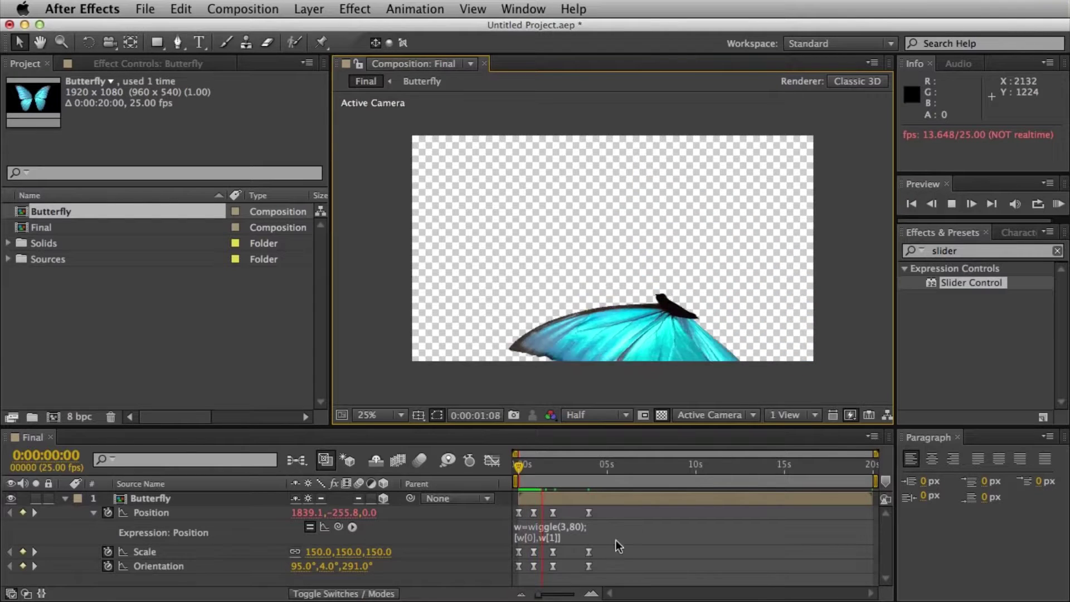
pyautogui.press('space')
# Move the second Position, Scale and Orientation keyframes back to about 0:00:00:10 and preview the flight from the start
pyautogui.moveTo(528, 580); pyautogui.dragTo(527, 509)
pyautogui.press('Home')
pyautogui.press('space')
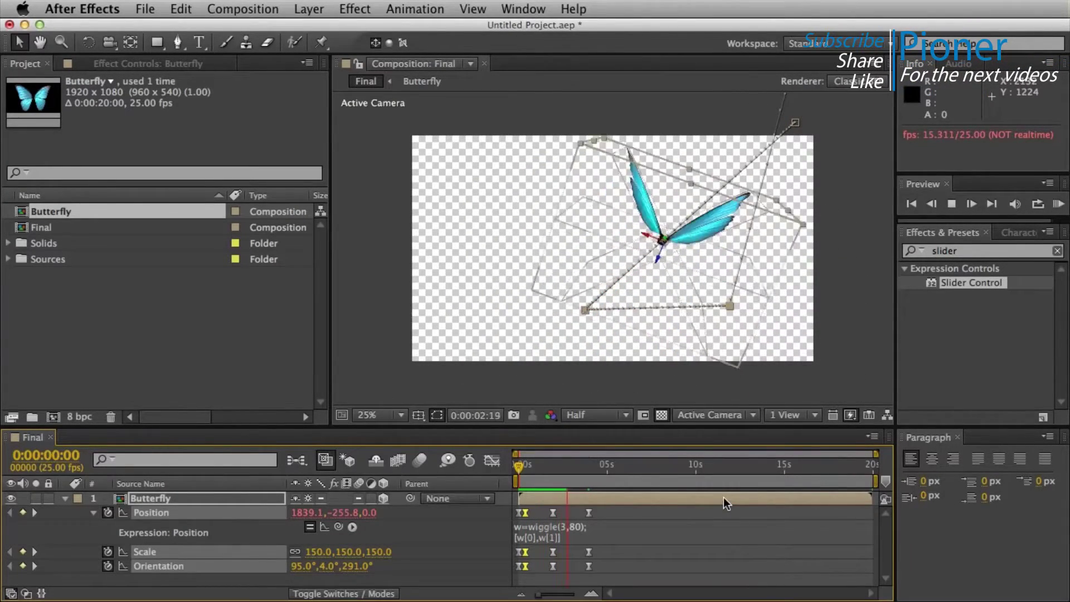
pyautogui.press('space')
pyautogui.press('space')
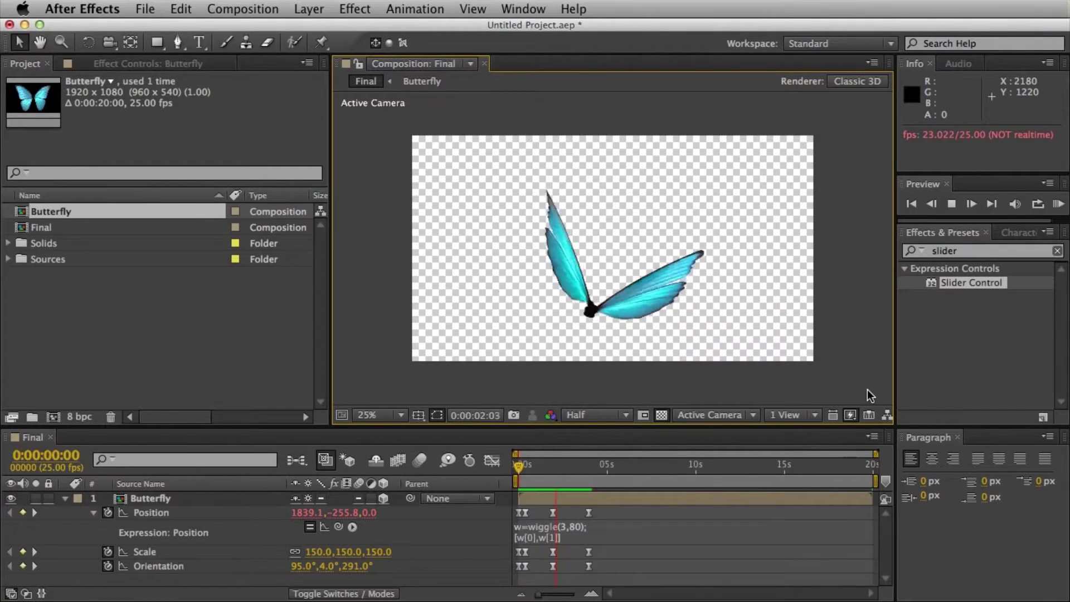
pyautogui.press('space')
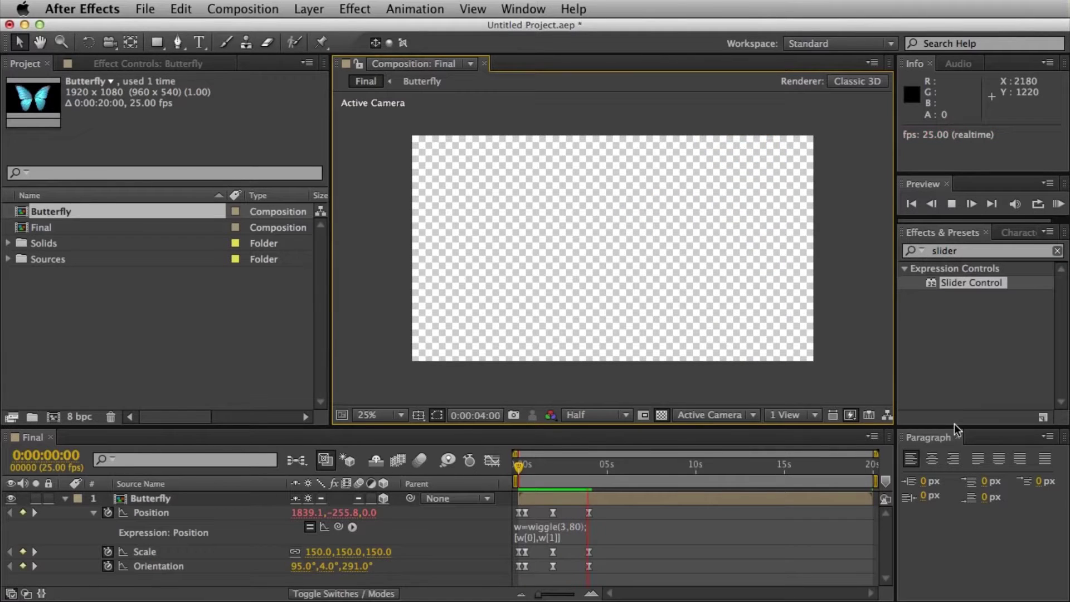
# Return to the start of the Final composition and apply the Camera Lens Blur effect to the Butterfly layer
pyautogui.moveTo(556, 479); pyautogui.dragTo(517, 474)
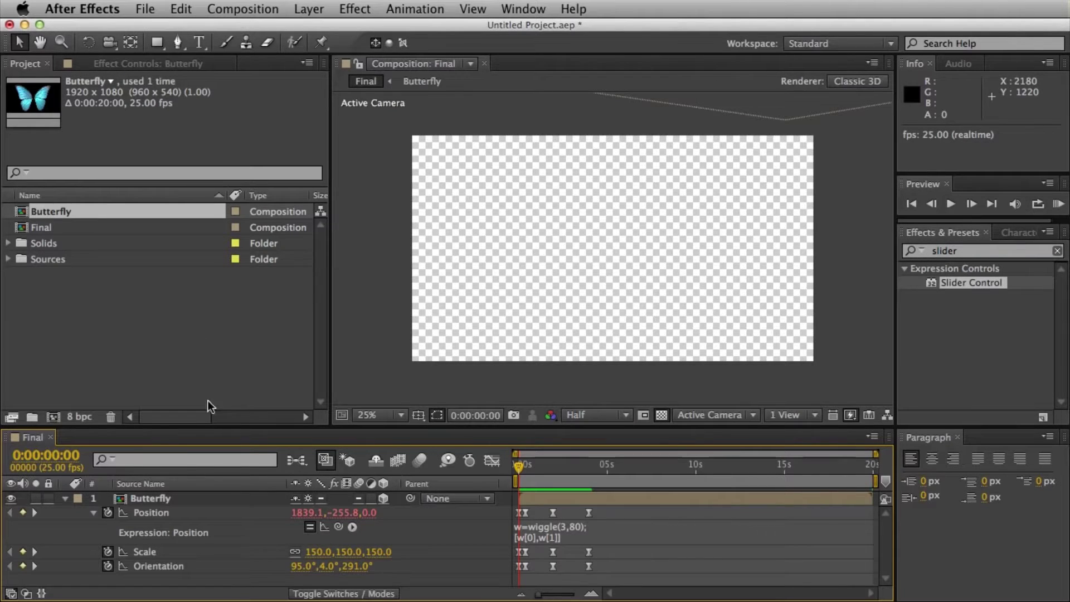
pyautogui.click(158, 499)
pyautogui.click(983, 250)
pyautogui.click(984, 249)
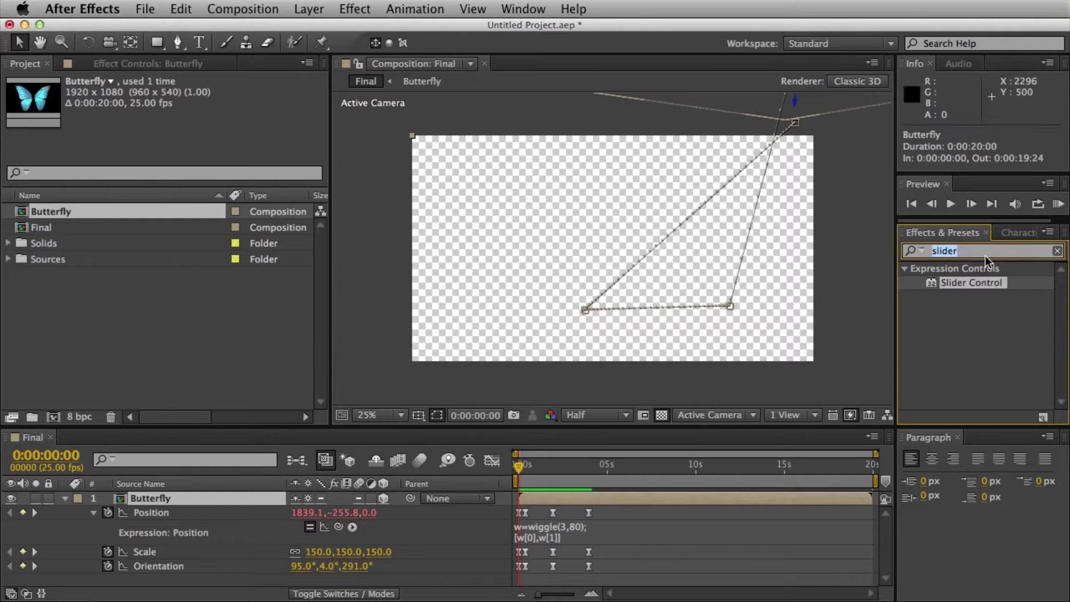
pyautogui.write('lens')
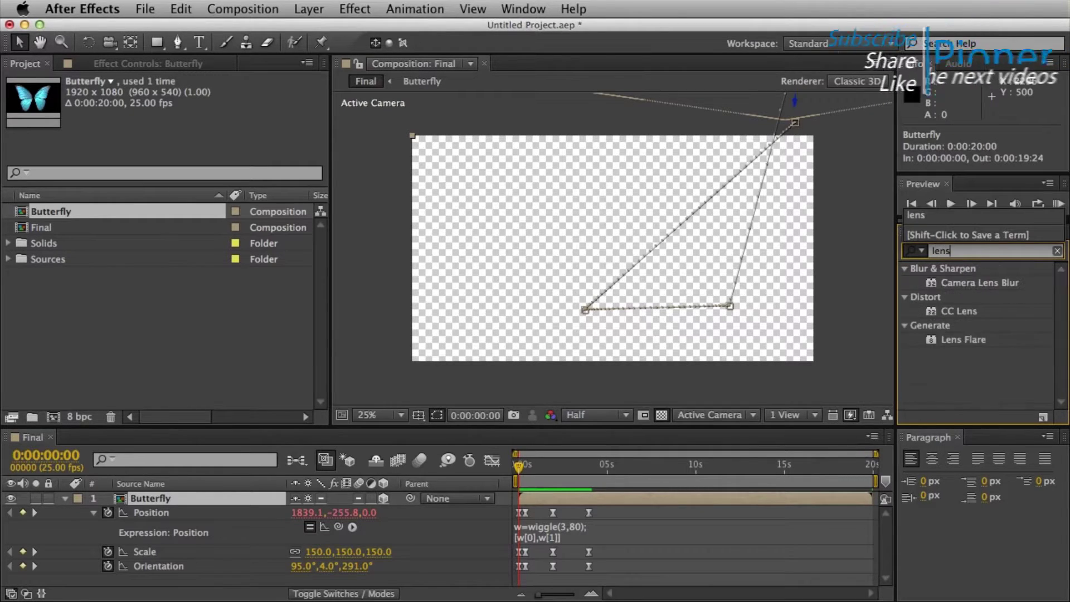
pyautogui.moveTo(975, 286); pyautogui.dragTo(193, 500)
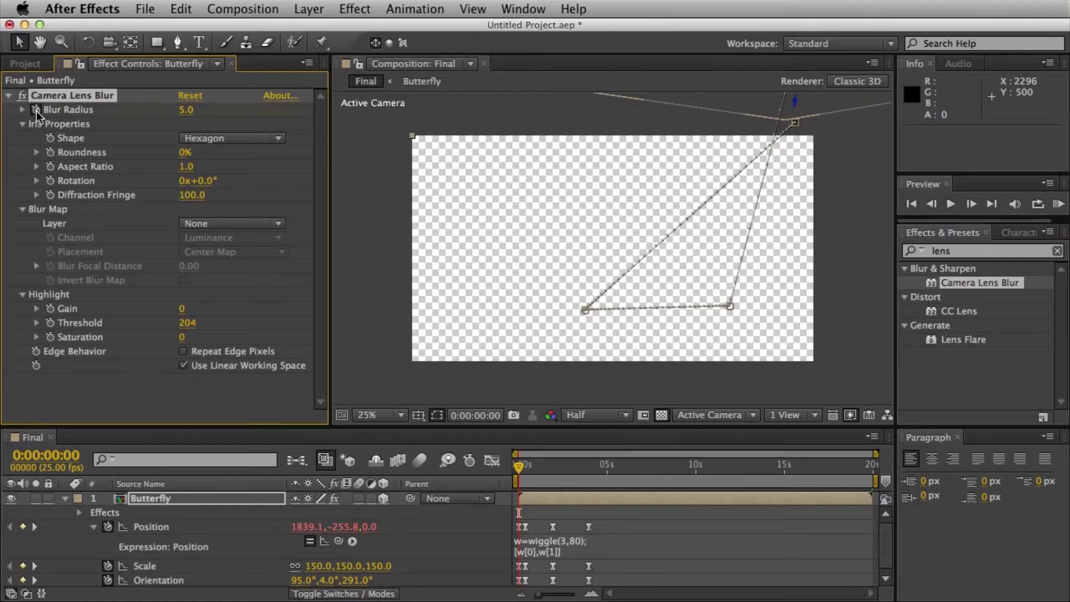
# Keyframe the Camera Lens Blur's Blur Radius at 15 at 0:00:00:00 and preview the flight
pyautogui.click(188, 497)
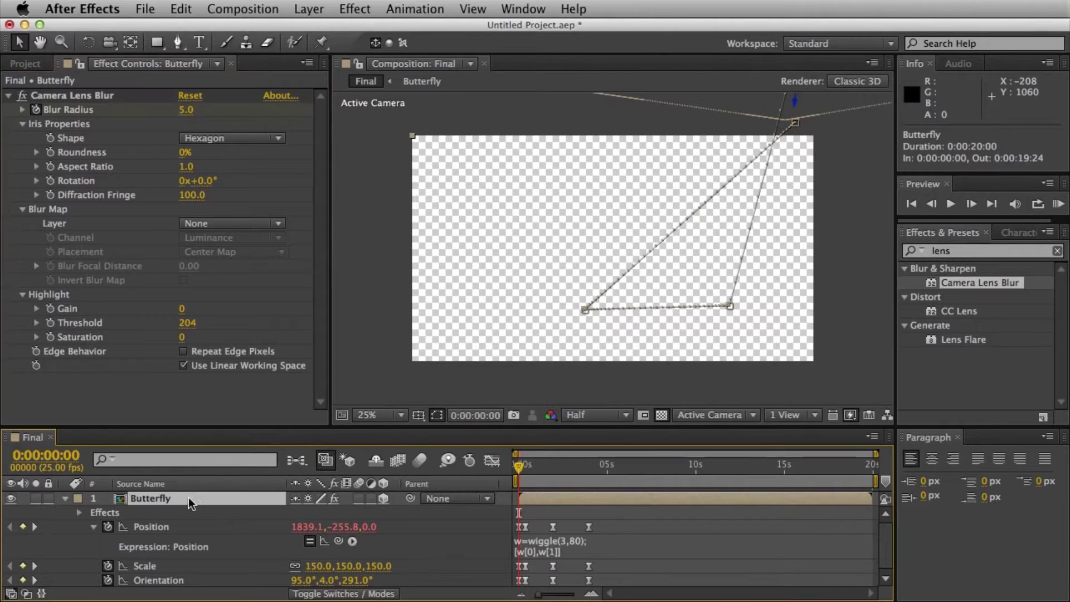
pyautogui.press('u')
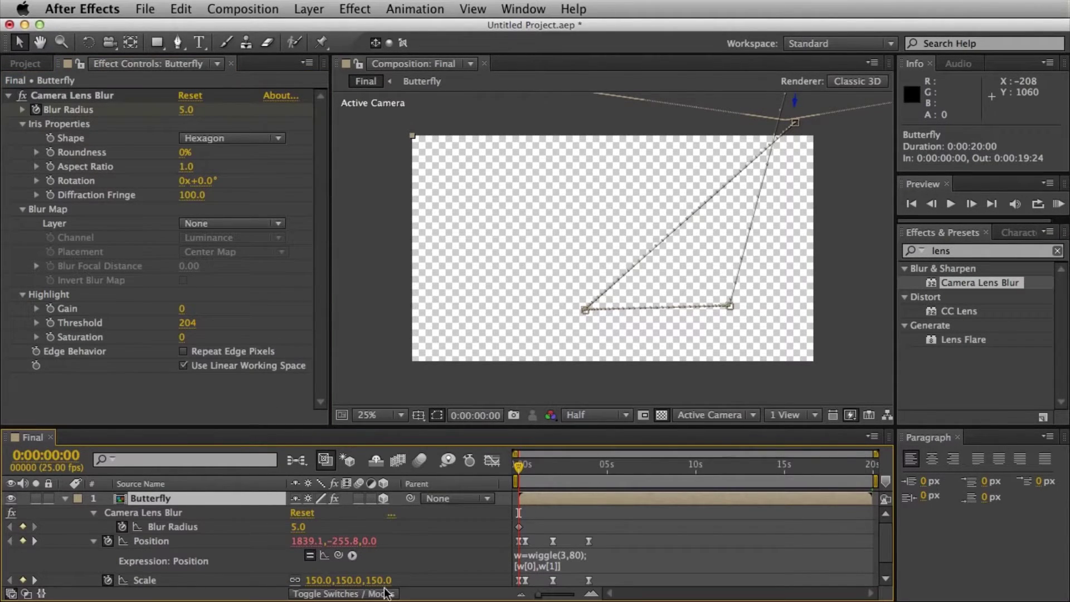
pyautogui.click(229, 529)
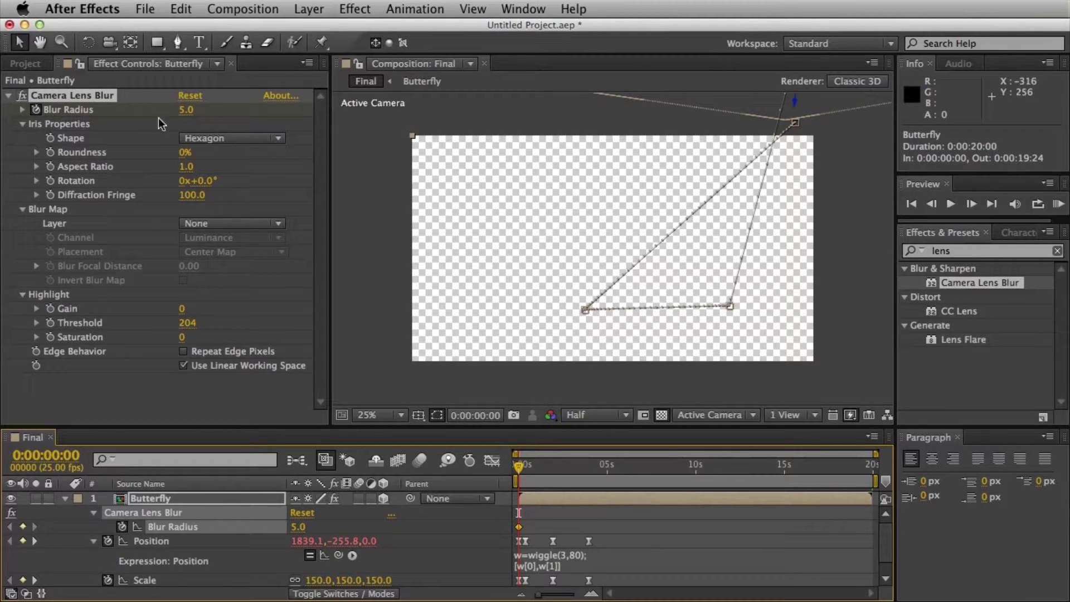
pyautogui.click(184, 111)
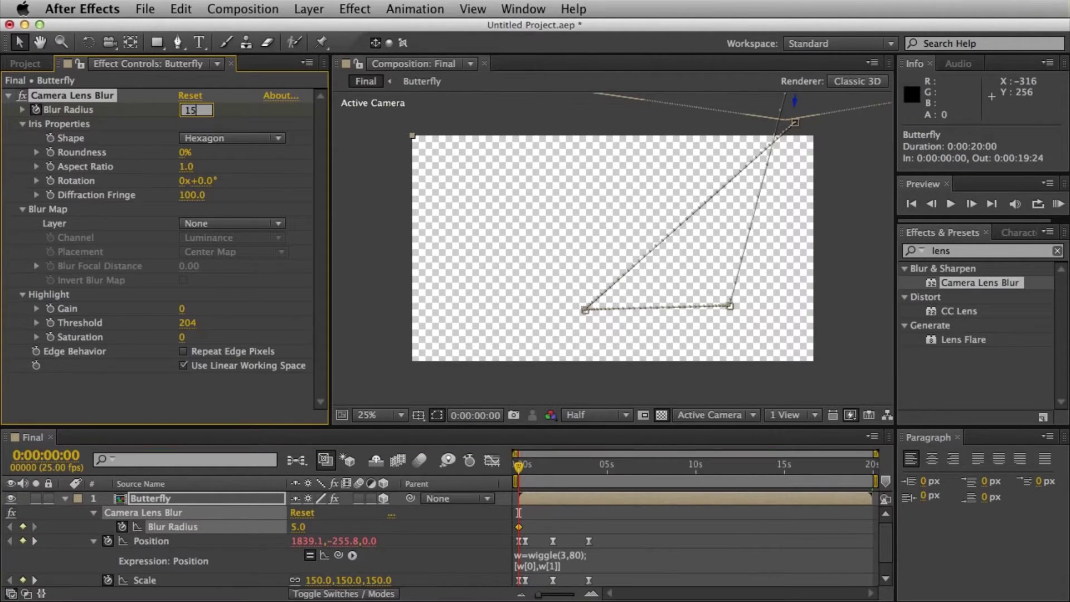
pyautogui.write('15')
pyautogui.press('Return')
pyautogui.press('space')
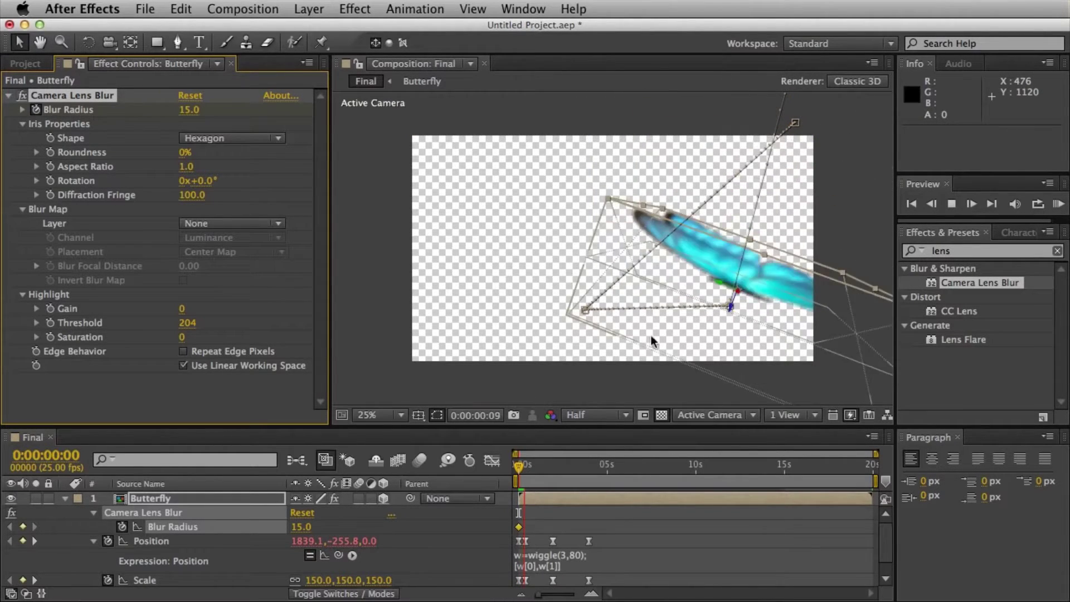
# Add Blur Radius keyframes of 15 at 0:00:00:10 and 0 at 0:00:01:01, then preview from the start
pyautogui.moveTo(527, 469); pyautogui.dragTo(526, 469)
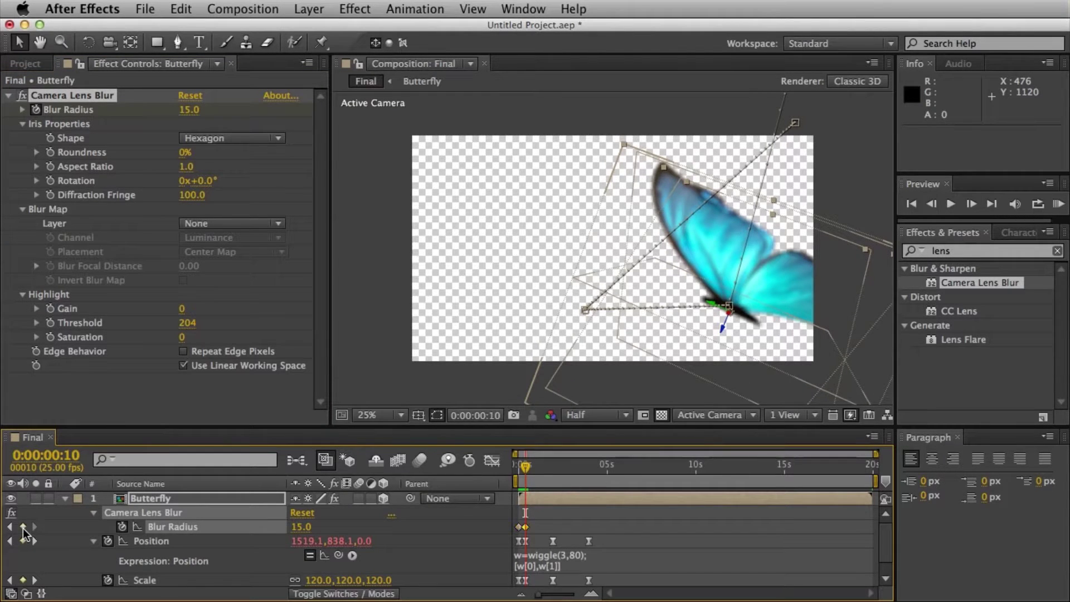
pyautogui.moveTo(524, 470)
pyautogui.mouseDown()
pyautogui.moveTo(549, 469)
pyautogui.moveTo(535, 471)
pyautogui.mouseUp()
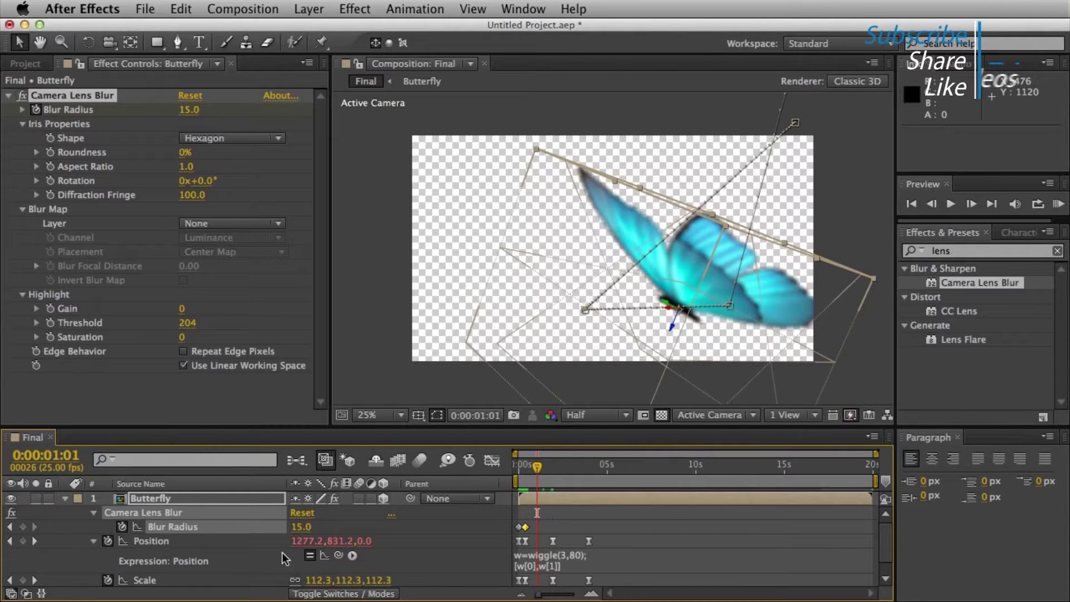
pyautogui.click(301, 526)
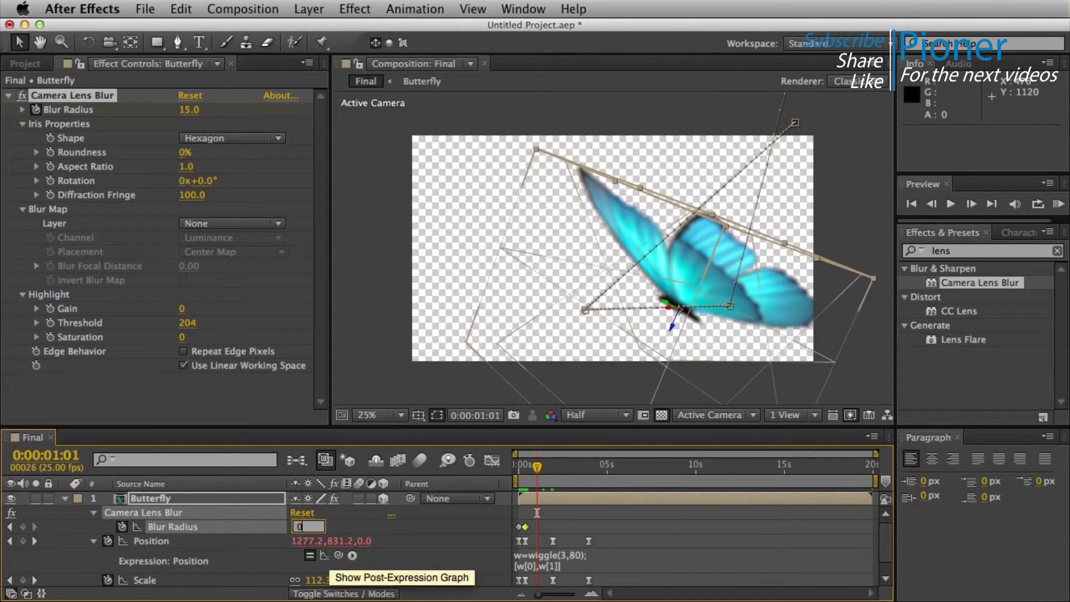
pyautogui.press('Return')
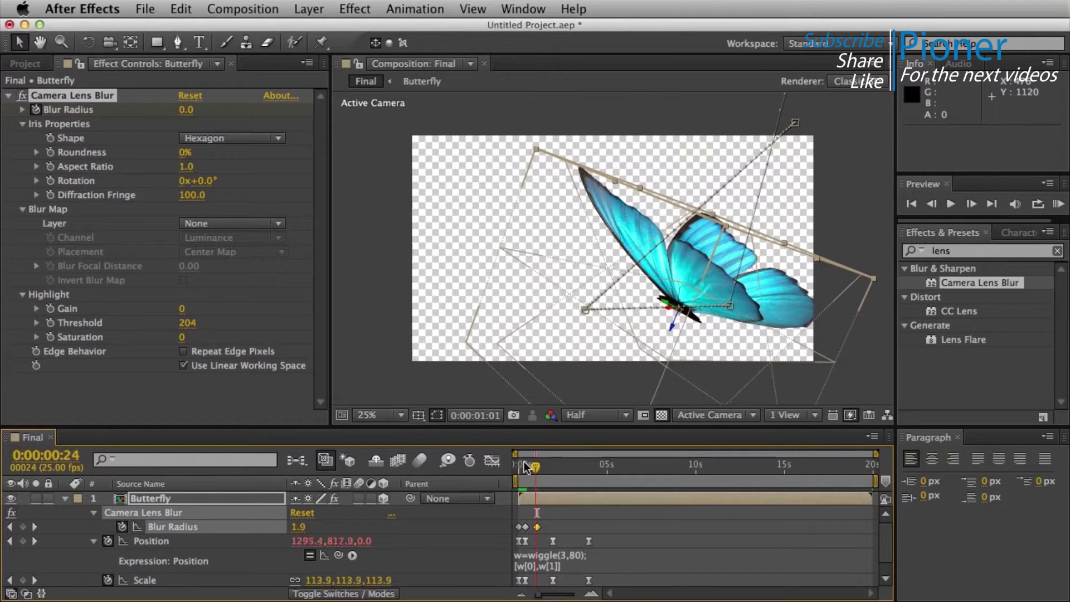
pyautogui.moveTo(524, 462); pyautogui.dragTo(513, 463)
pyautogui.press('space')
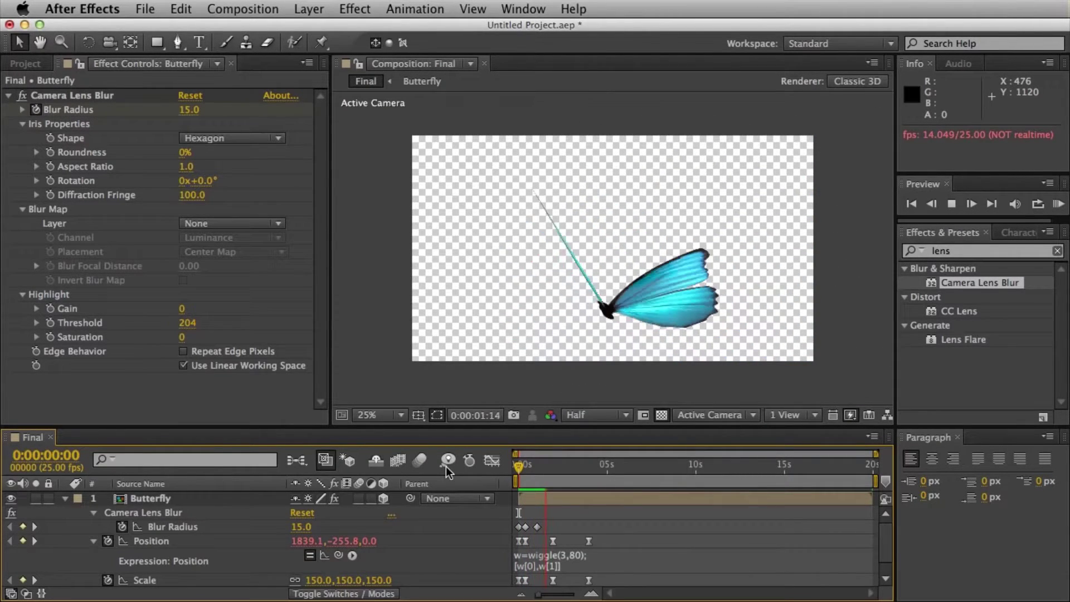
# Add Blur Radius keyframes holding 0 at 0:00:02:16 and rising to 30 at 0:00:03:24
pyautogui.moveTo(553, 474); pyautogui.dragTo(564, 472)
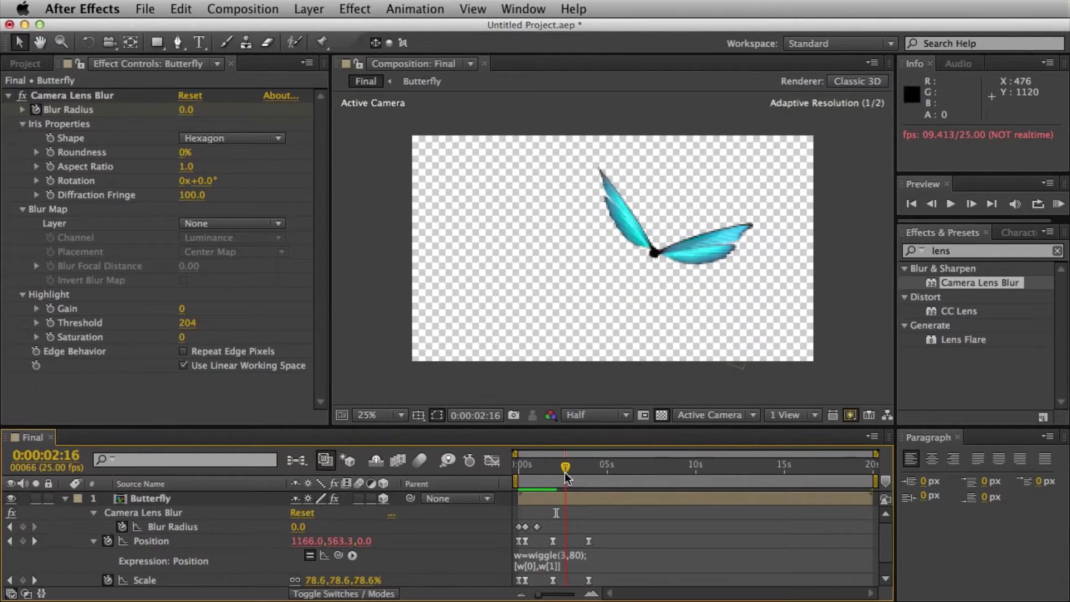
pyautogui.click(22, 526)
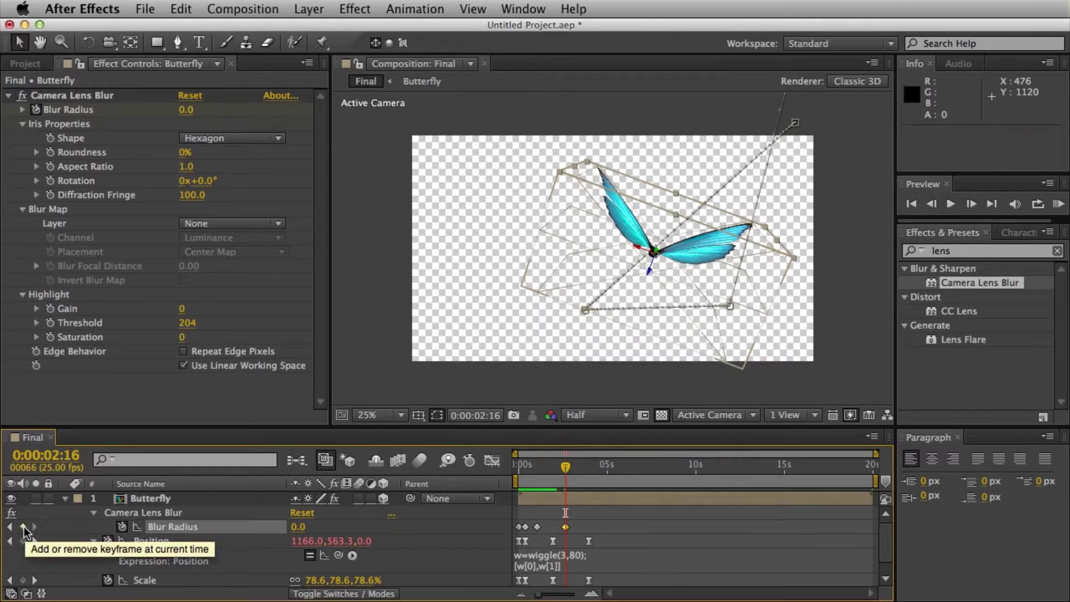
pyautogui.click(588, 471)
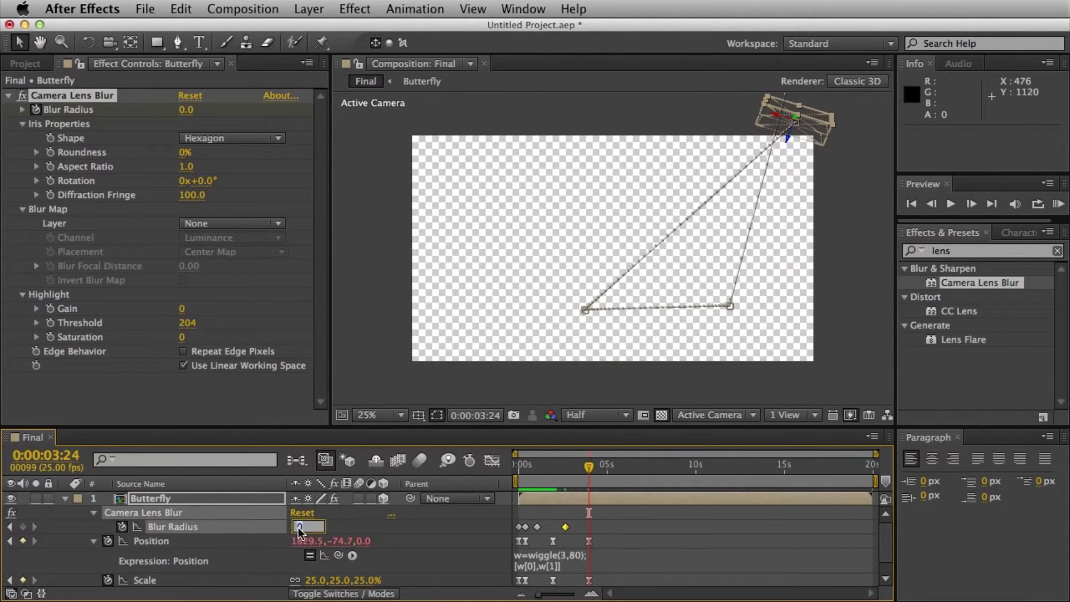
pyautogui.write('30')
# Preview the blurred flight from 0:00:02:02 and again from the start of the composition
pyautogui.click(556, 467)
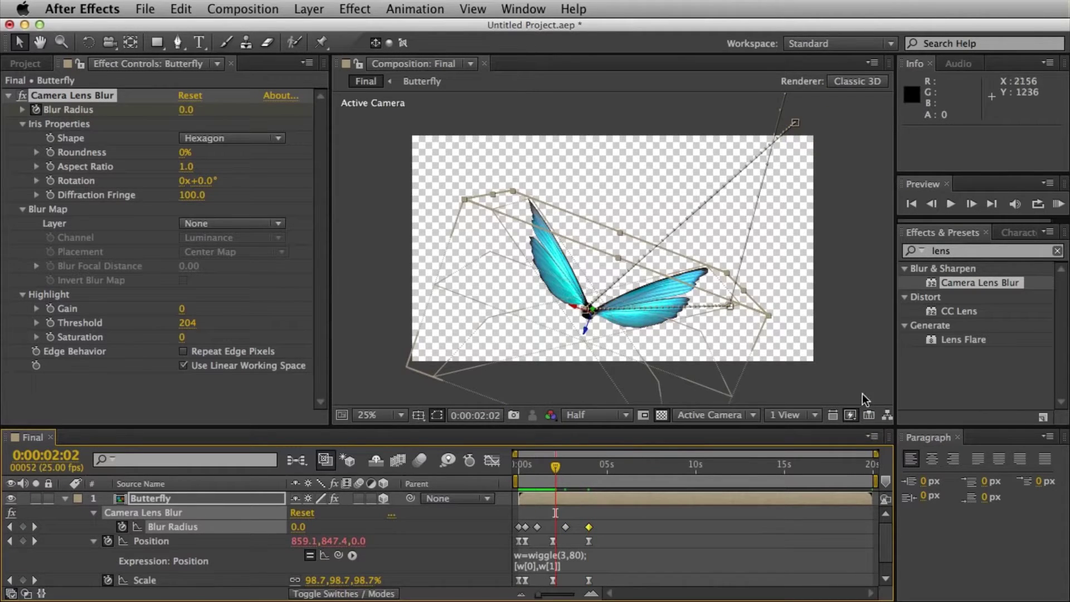
pyautogui.press('space')
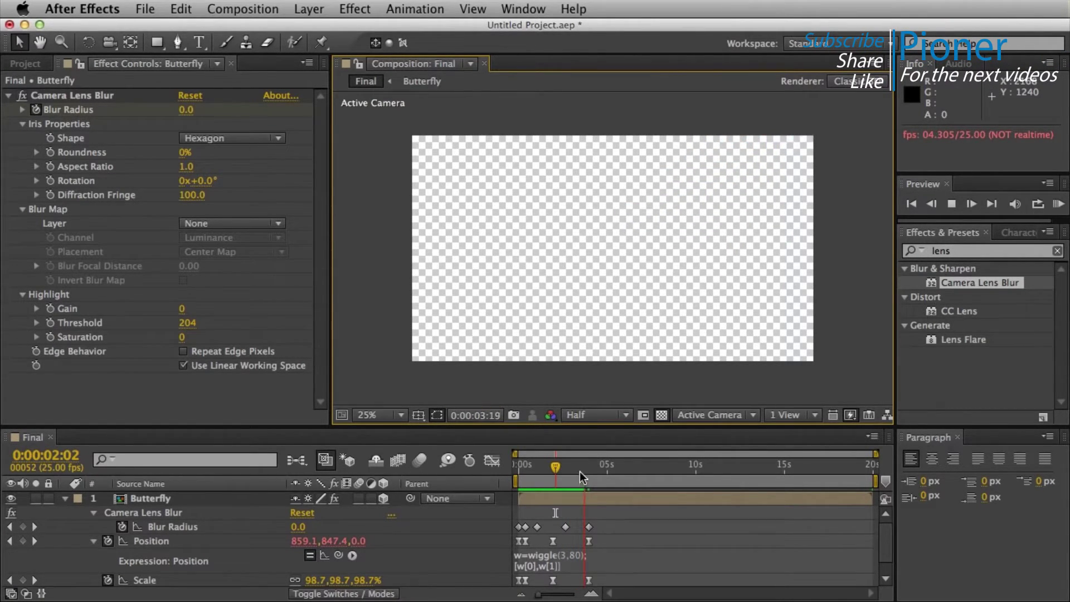
pyautogui.moveTo(567, 470); pyautogui.dragTo(512, 467)
pyautogui.press('space')
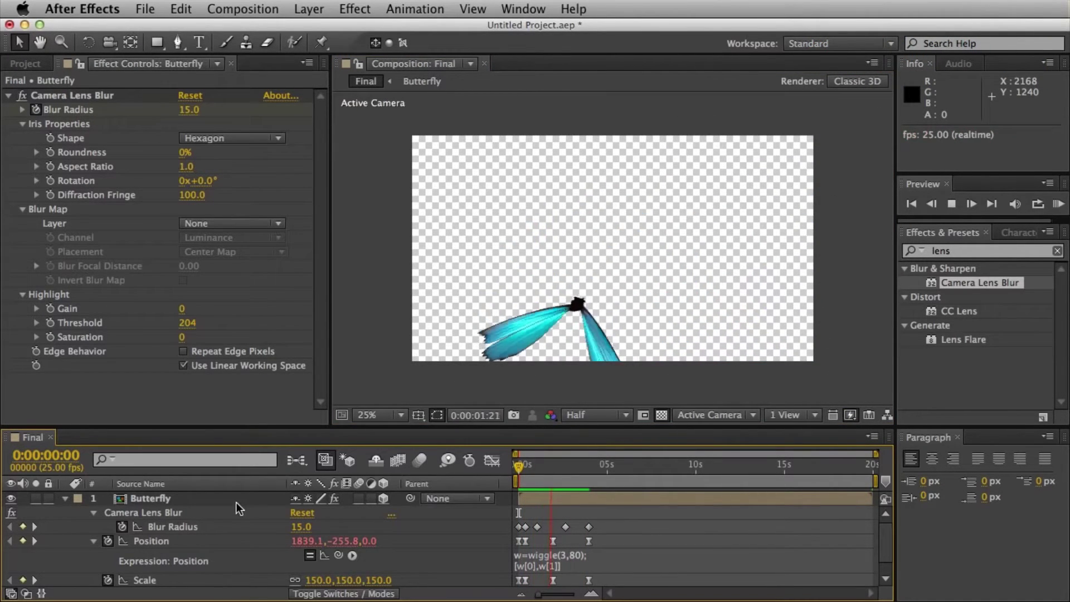
pyautogui.press('space')
pyautogui.scroll(-1, 168, 556)
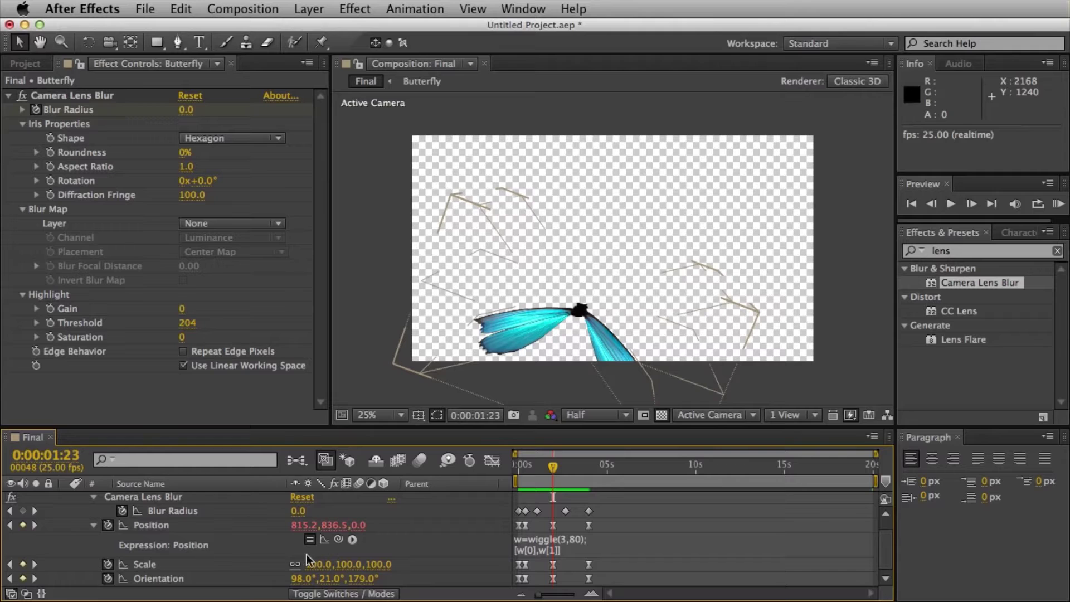
pyautogui.moveTo(526, 468); pyautogui.dragTo(493, 466)
pyautogui.press('space')
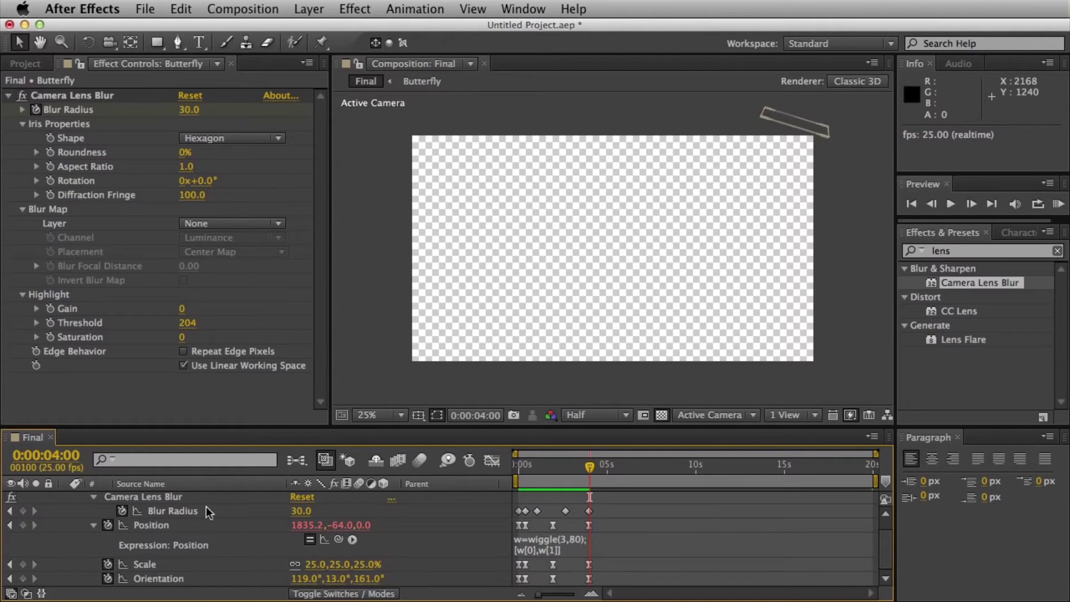
# Collapse the Butterfly layer, apply Hue/Saturation to it and shift Master Hue to about 2x+251° while viewing 0:00:01:08
pyautogui.scroll(1, 205, 506)
pyautogui.click(65, 499)
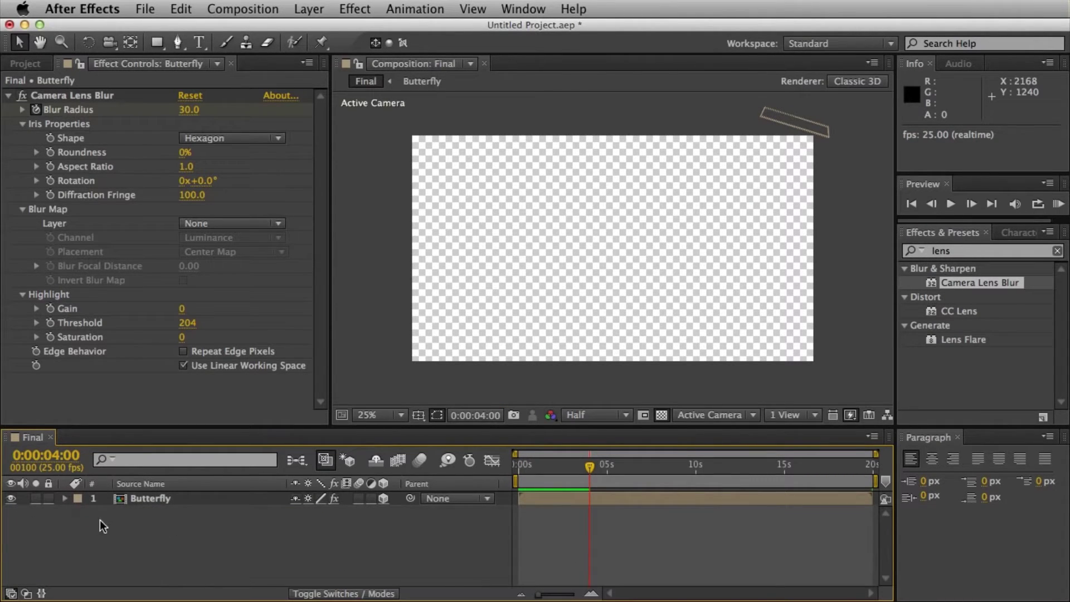
pyautogui.click(145, 501)
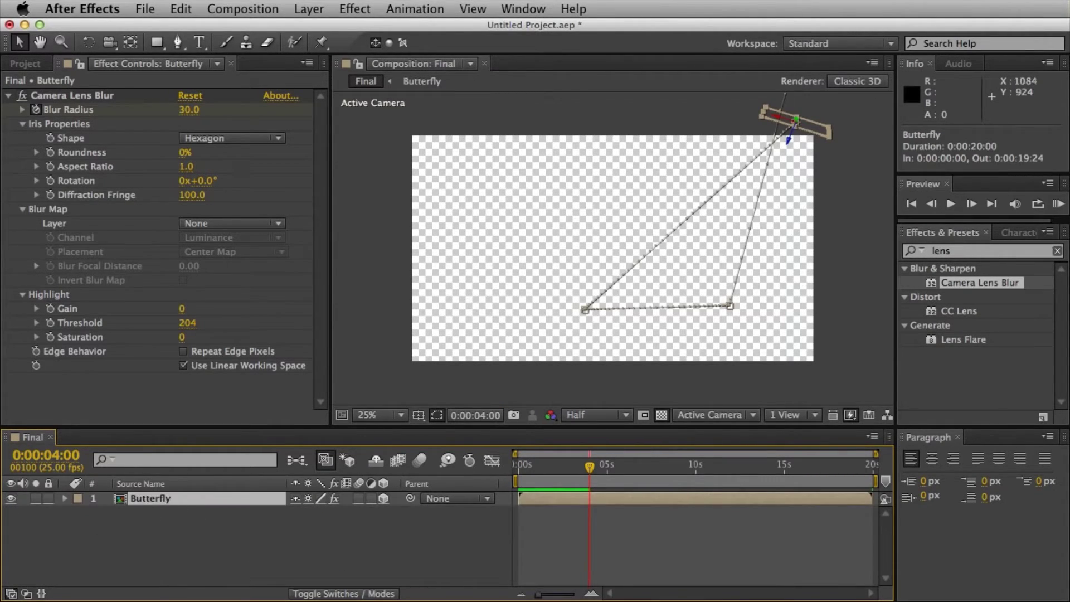
pyautogui.click(995, 254)
pyautogui.write('hue')
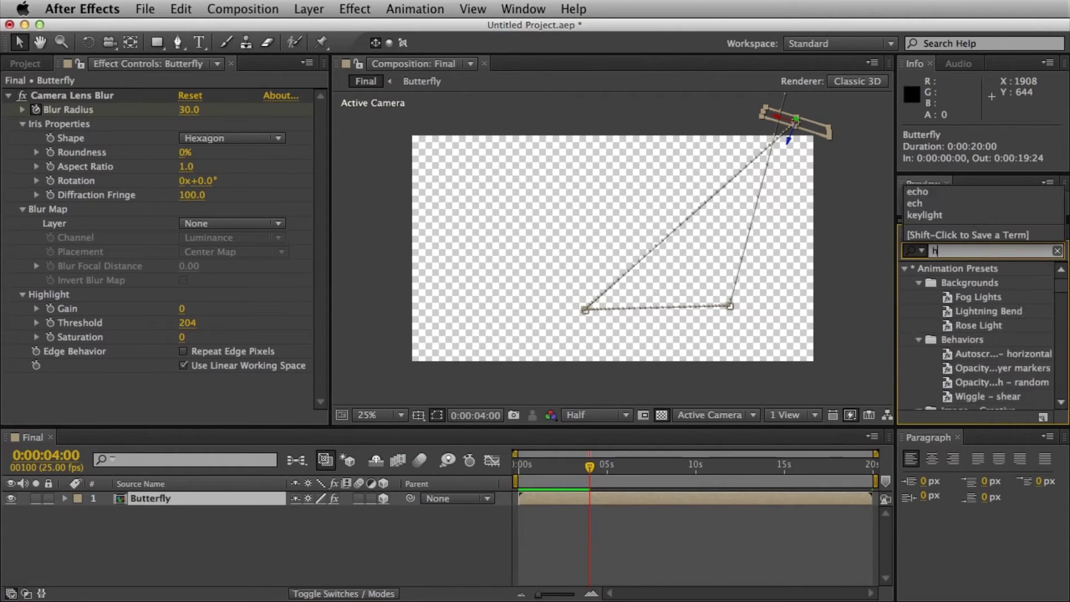
pyautogui.click(991, 343)
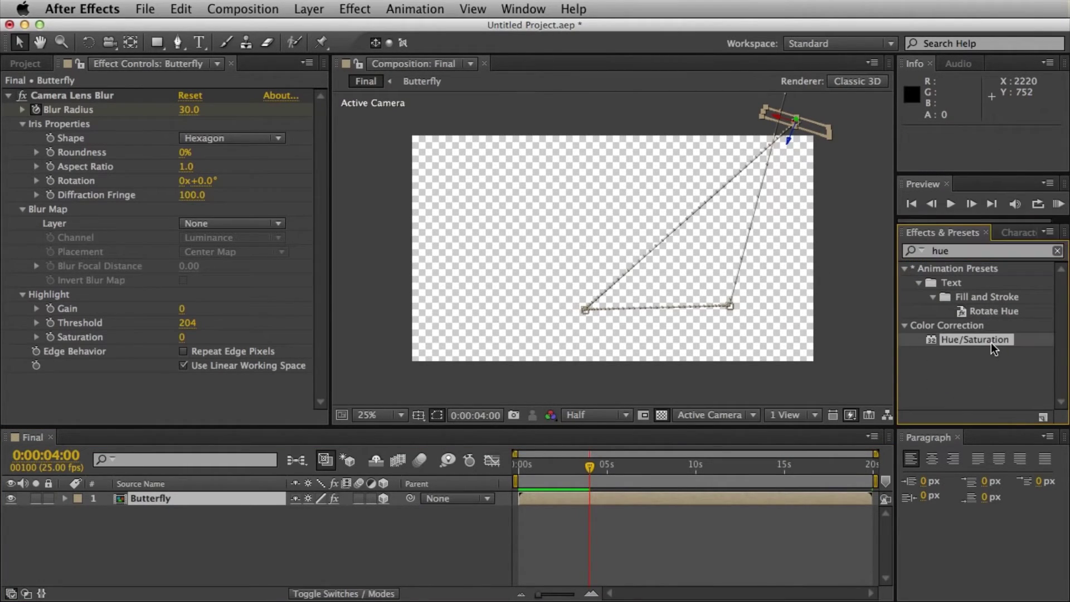
pyautogui.doubleClick(990, 342)
pyautogui.moveTo(548, 467); pyautogui.dragTo(540, 469)
pyautogui.moveTo(191, 267)
pyautogui.mouseDown()
pyautogui.moveTo(209, 283)
pyautogui.moveTo(193, 286)
pyautogui.moveTo(184, 272)
pyautogui.moveTo(193, 266)
pyautogui.moveTo(200, 286)
pyautogui.moveTo(184, 279)
pyautogui.moveTo(201, 266)
pyautogui.moveTo(213, 289)
pyautogui.moveTo(188, 277)
pyautogui.moveTo(184, 285)
pyautogui.mouseUp()
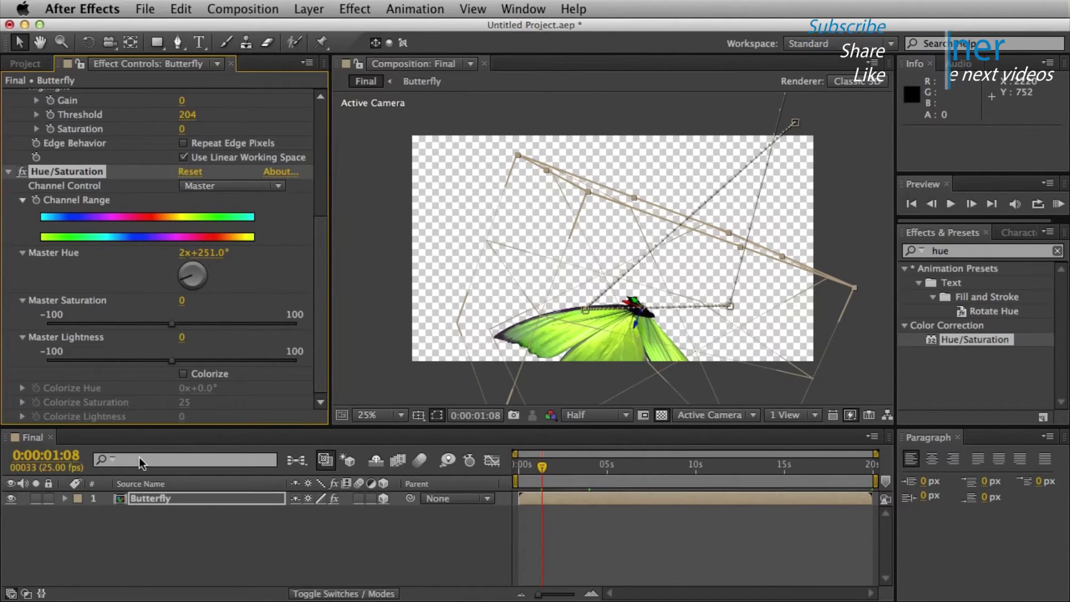
pyautogui.click(150, 499)
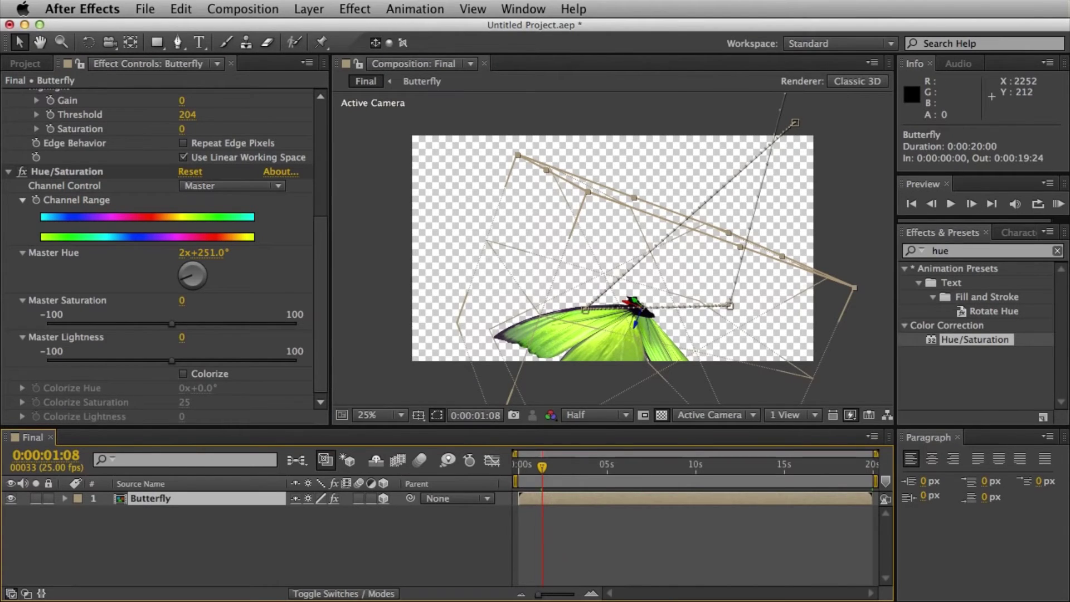
# Switch to Finder, open the Butterfly Imagery folder and examine a Quick Look preview of Butterfly.psd, then close the folder window
pyautogui.press('super+Tab')
pyautogui.moveTo(446, 295); pyautogui.dragTo(353, 127)
pyautogui.doubleClick(554, 213)
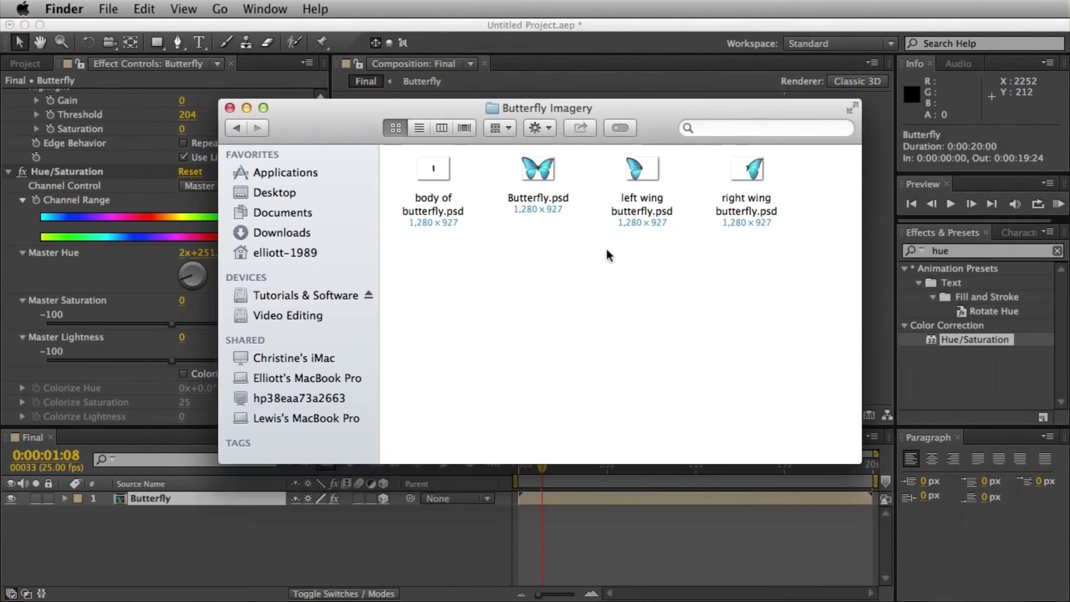
pyautogui.click(538, 184)
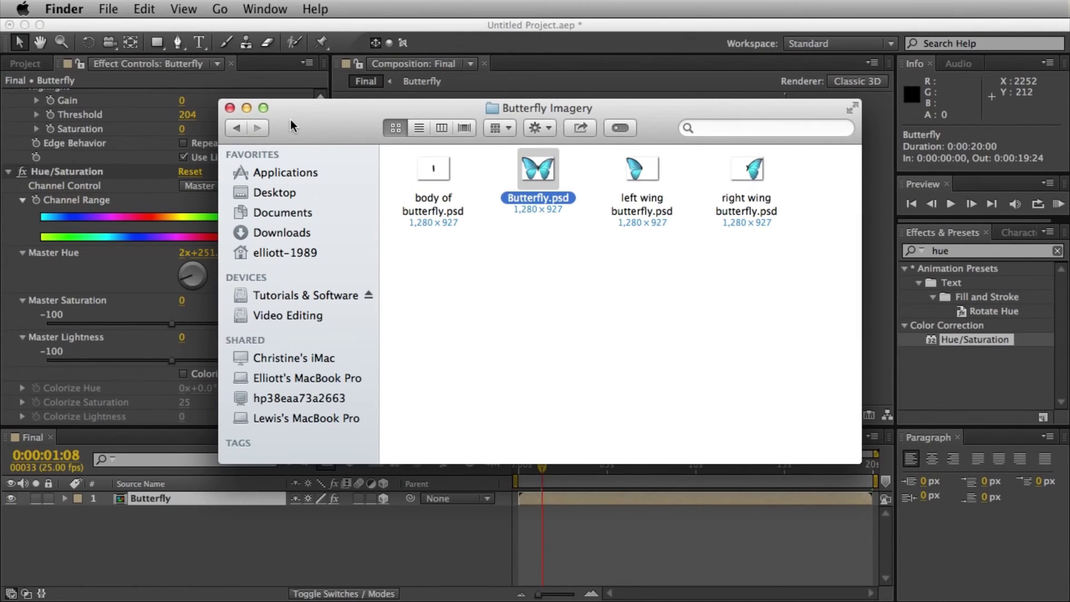
pyautogui.press('space')
pyautogui.moveTo(446, 131); pyautogui.dragTo(181, 1)
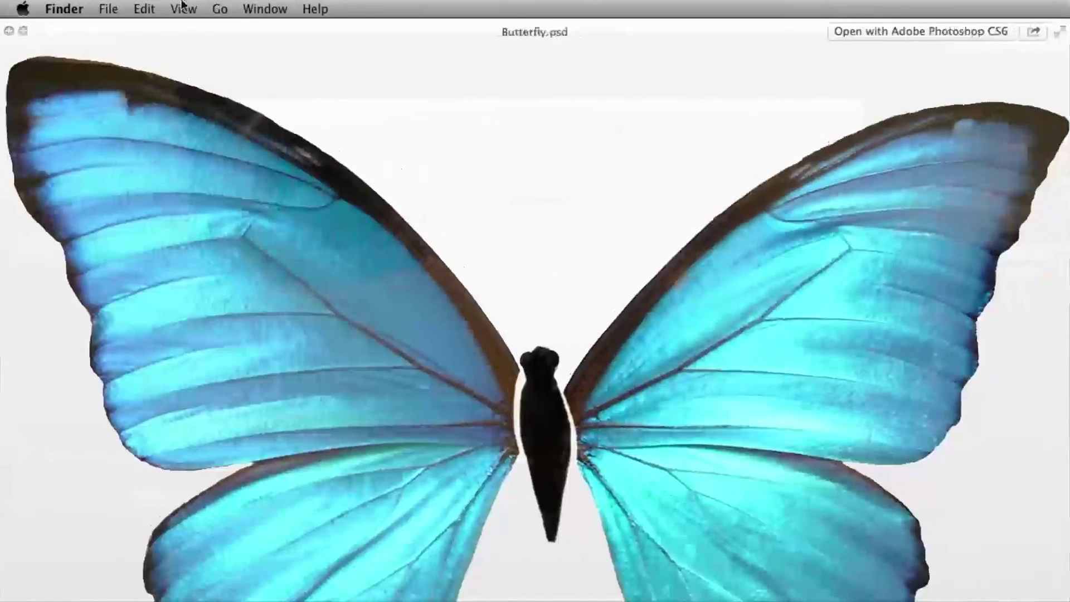
pyautogui.moveTo(1065, 600); pyautogui.dragTo(702, 360)
pyautogui.moveTo(275, 34); pyautogui.dragTo(376, 126)
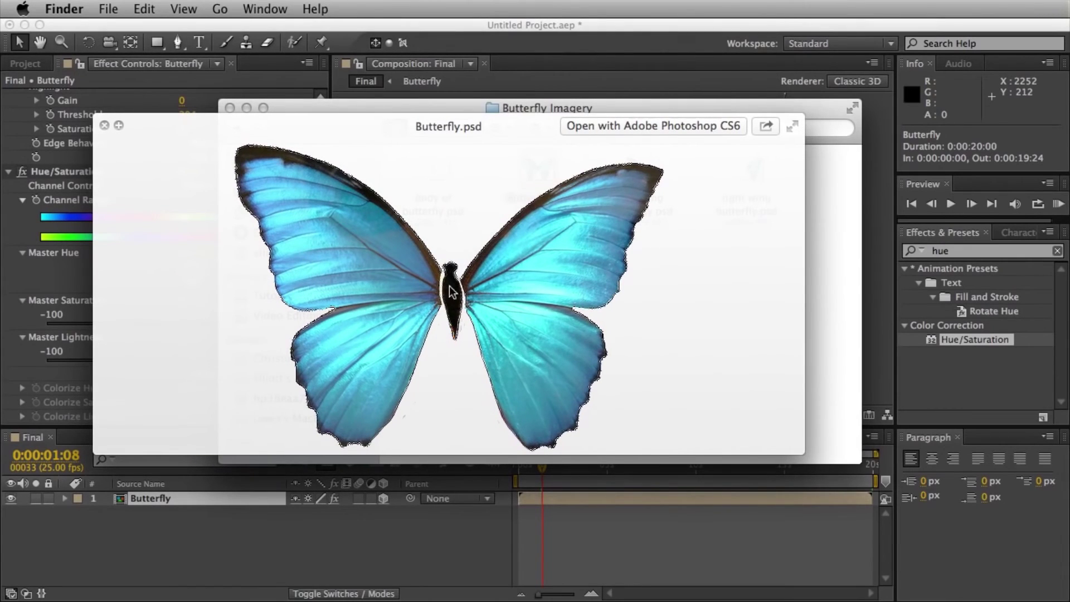
pyautogui.press('space')
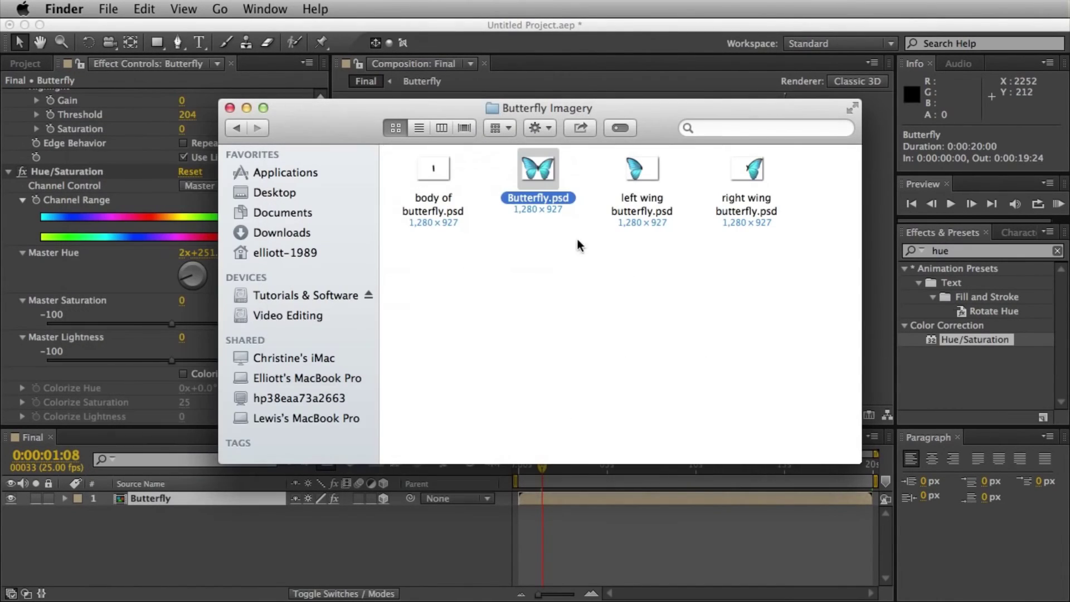
pyautogui.click(229, 108)
# Return to After Effects and show the source images inside the project's Sources folder
pyautogui.click(546, 487)
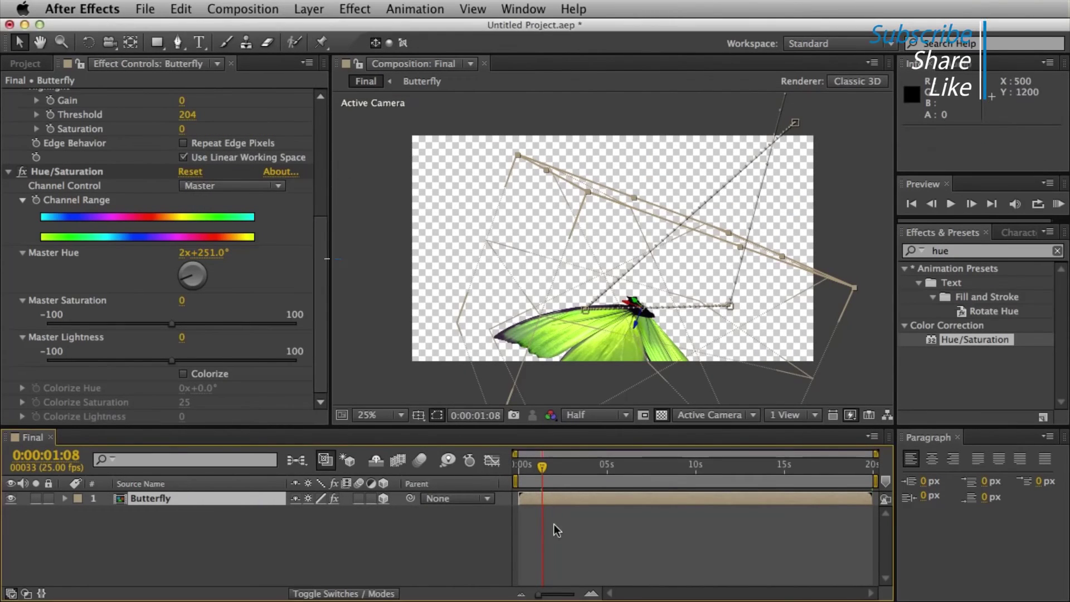
pyautogui.click(18, 63)
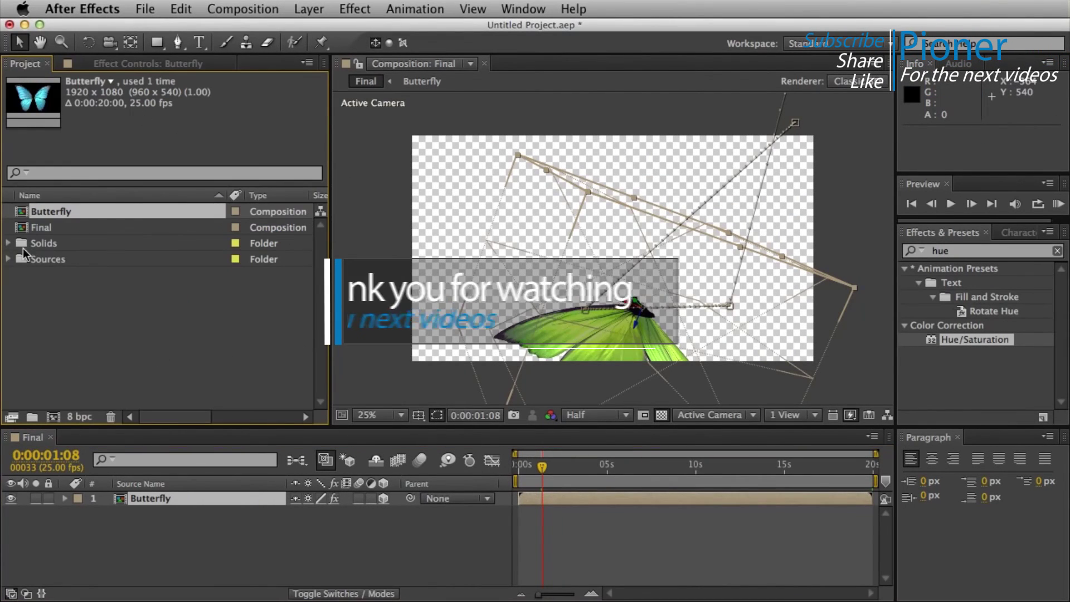
pyautogui.click(8, 258)
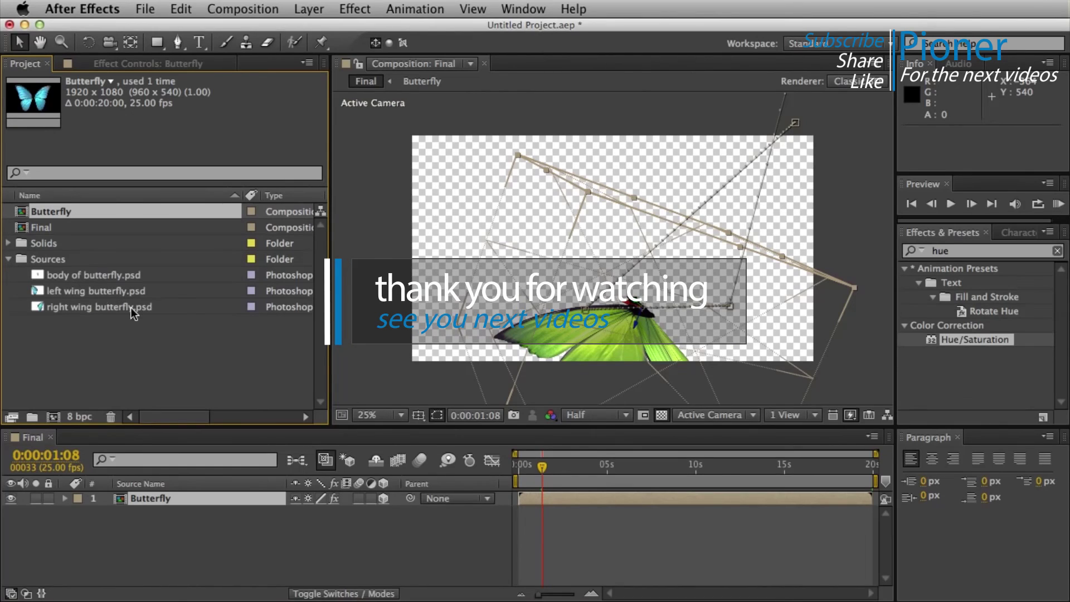